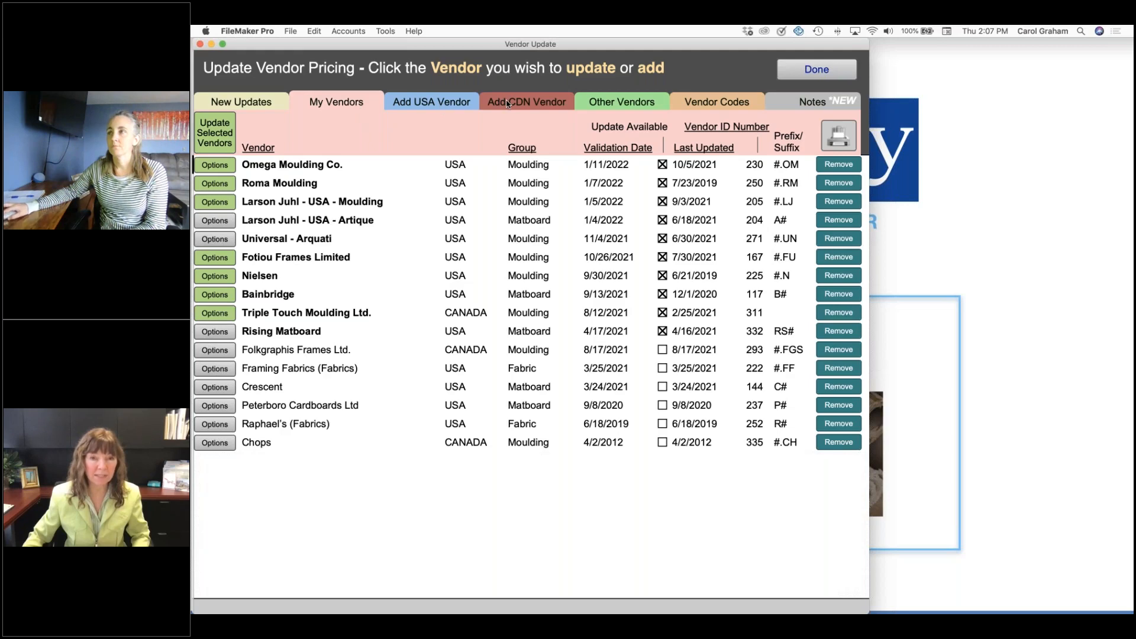
Browse the E-F section of the addable USA vendors to examine the groups of the Framing Fabrics entries, and return to the main menu.
{"action": "left_click", "coordinate": [446, 104]}
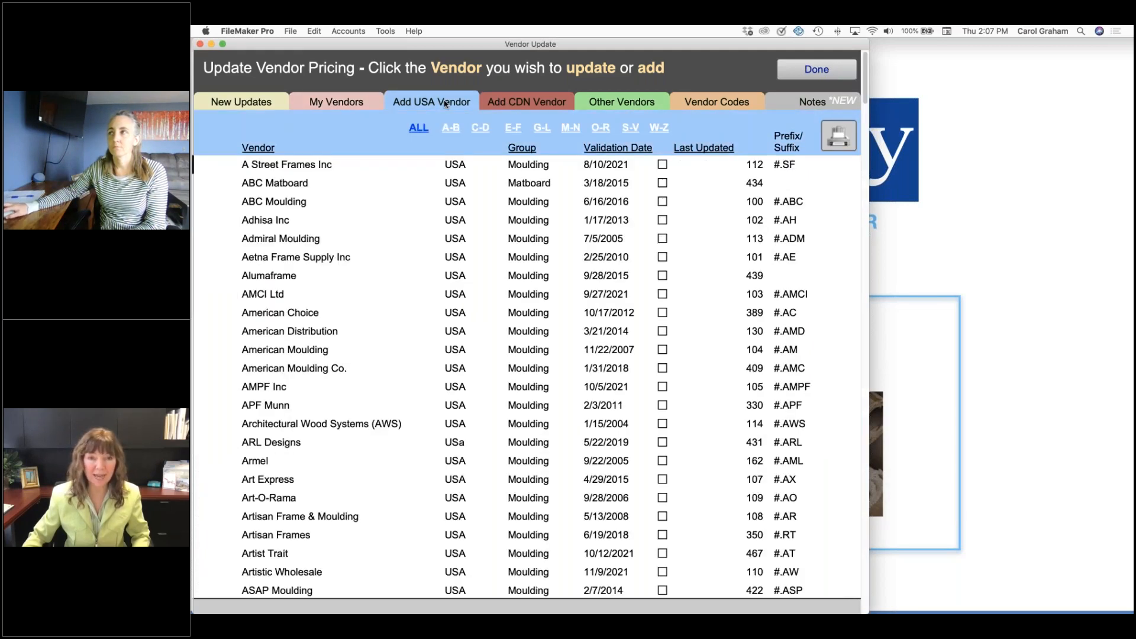
{"action": "left_click", "coordinate": [513, 127]}
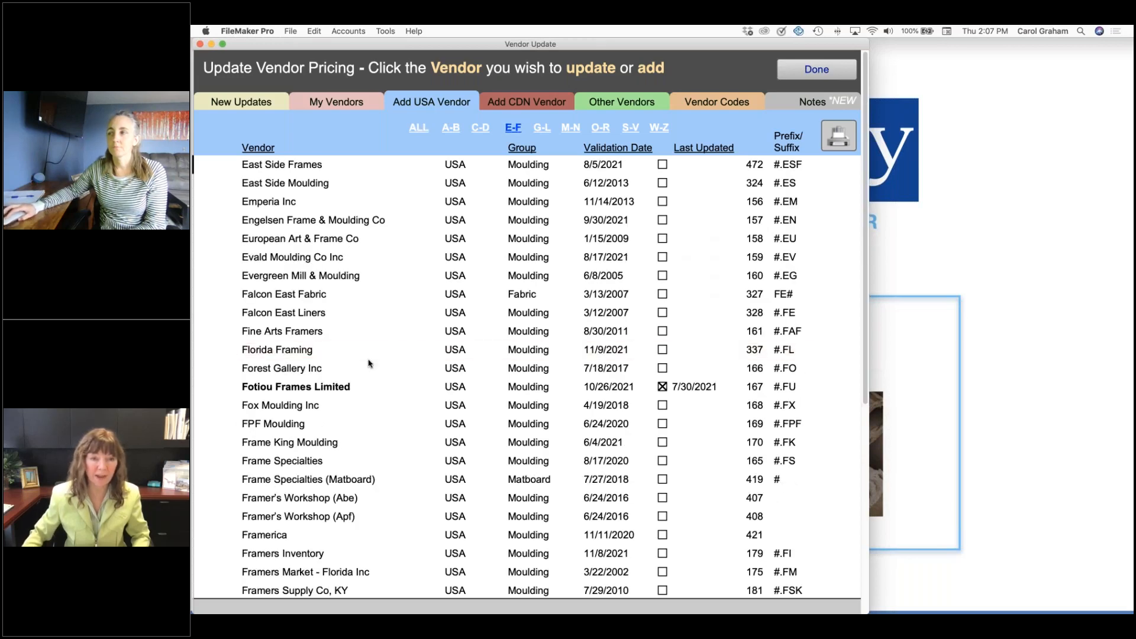
{"action": "scroll", "coordinate": [369, 364], "scroll_direction": "down", "scroll_amount": 6}
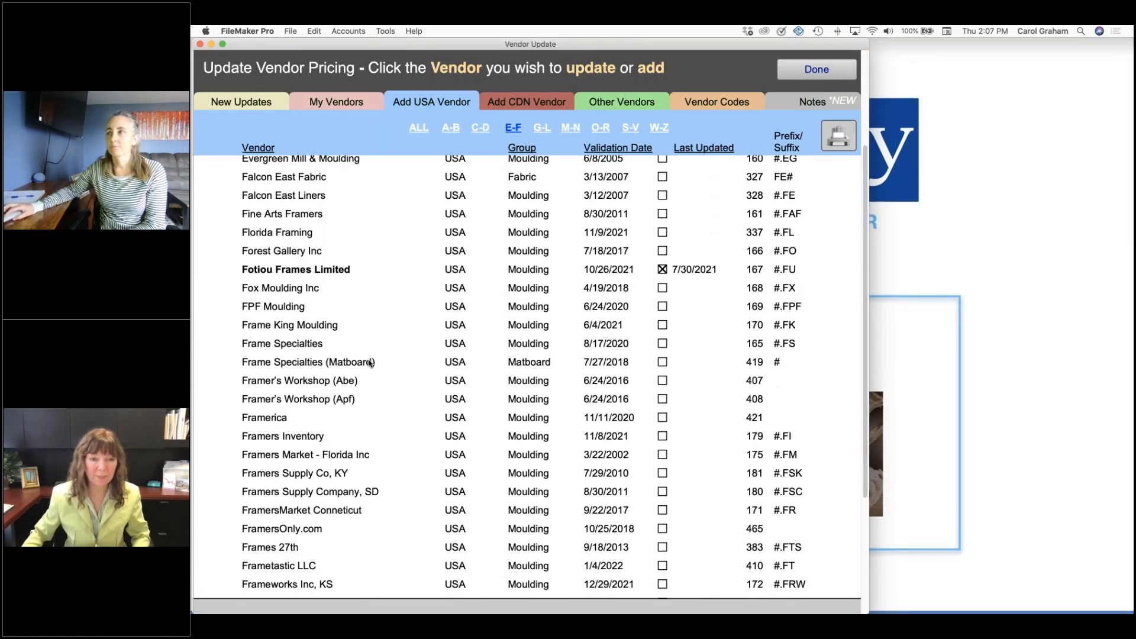
{"action": "scroll", "coordinate": [370, 363], "scroll_direction": "down", "scroll_amount": 8}
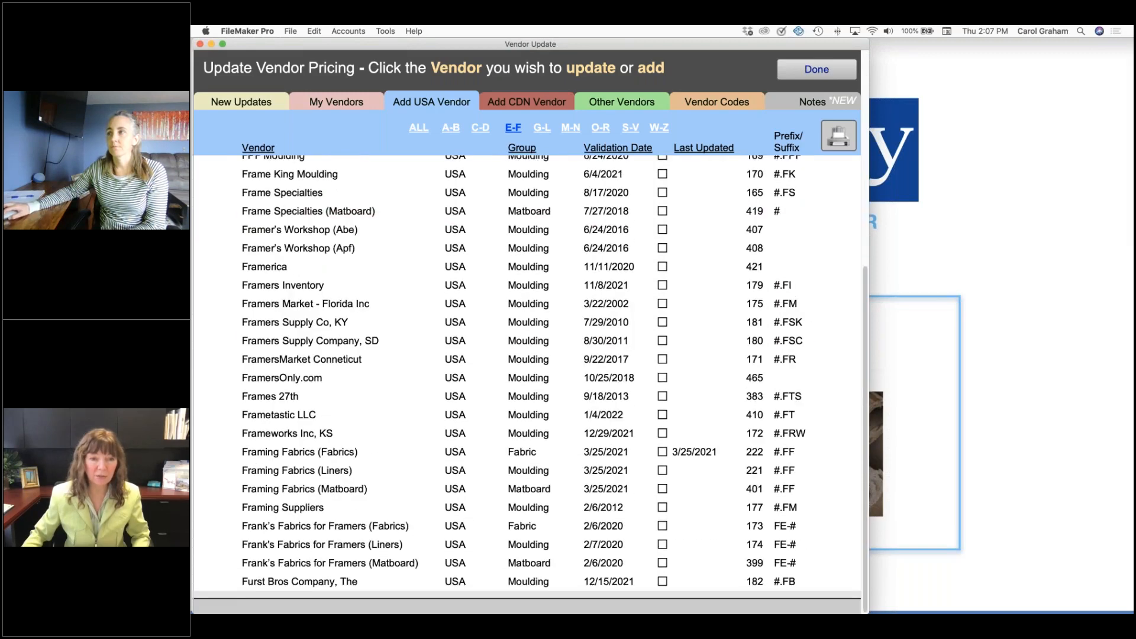
{"action": "scroll", "coordinate": [414, 384], "scroll_direction": "up", "scroll_amount": 1}
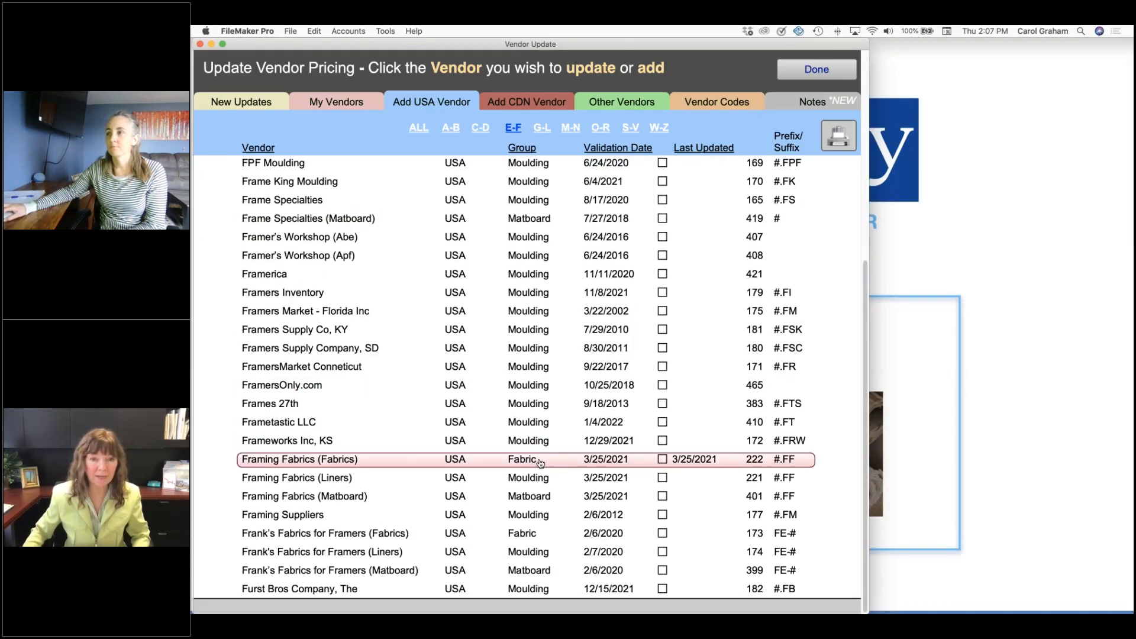
{"action": "scroll", "coordinate": [537, 355], "scroll_direction": "up", "scroll_amount": 1}
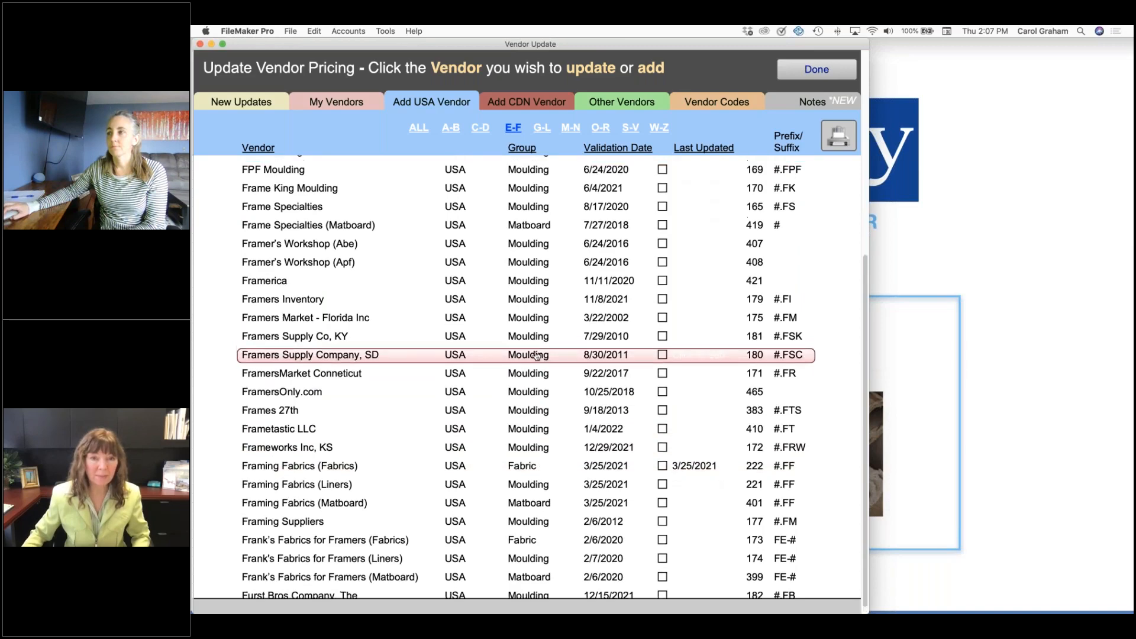
{"action": "scroll", "coordinate": [537, 355], "scroll_direction": "up", "scroll_amount": 8}
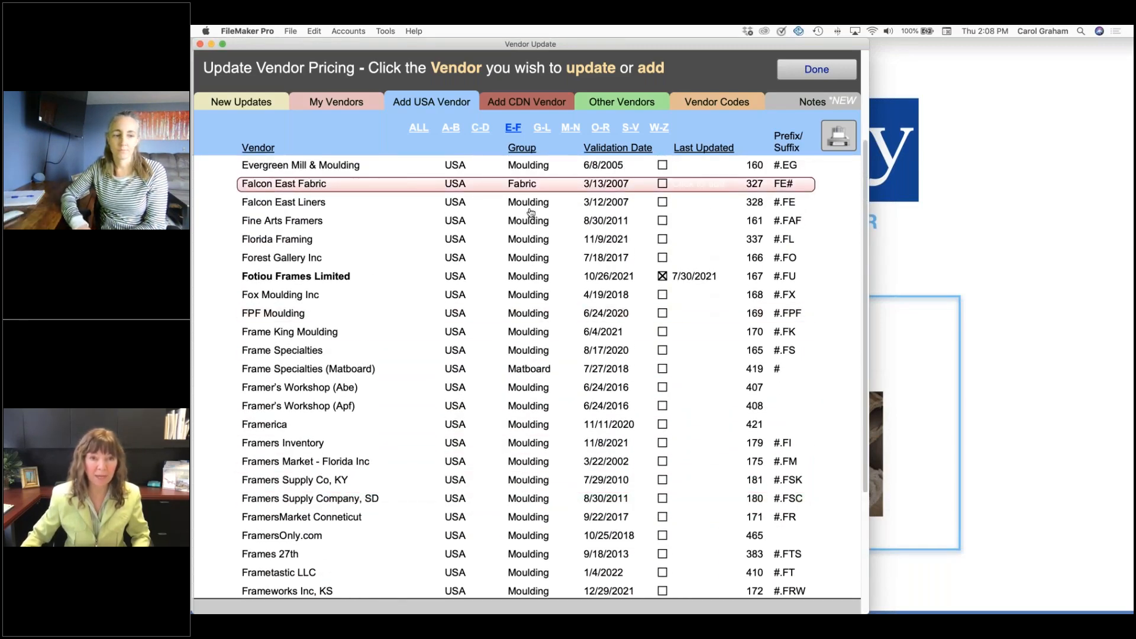
{"action": "scroll", "coordinate": [531, 350], "scroll_direction": "down", "scroll_amount": 8}
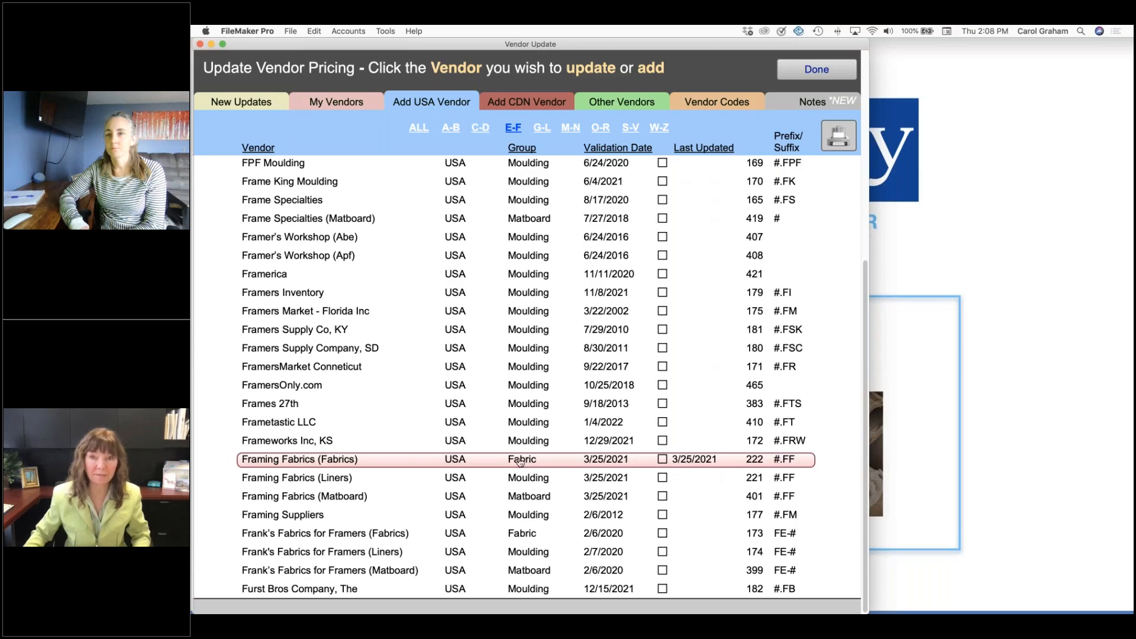
{"action": "left_click", "coordinate": [810, 71]}
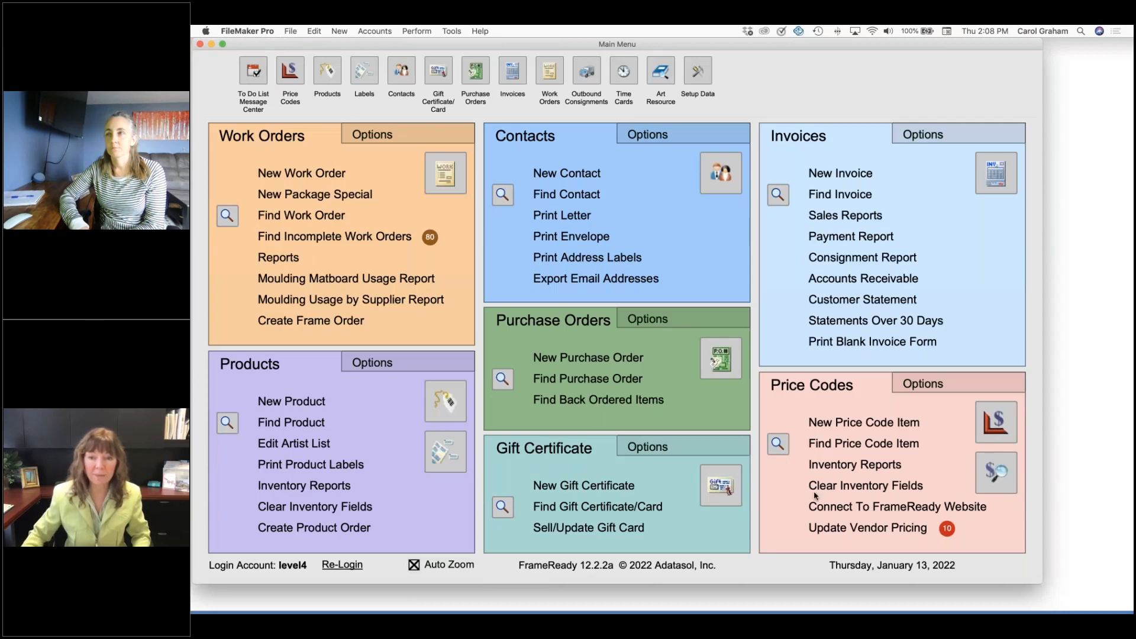
Review the vendors already added for price updates and return to the main menu.
{"action": "left_click", "coordinate": [868, 528]}
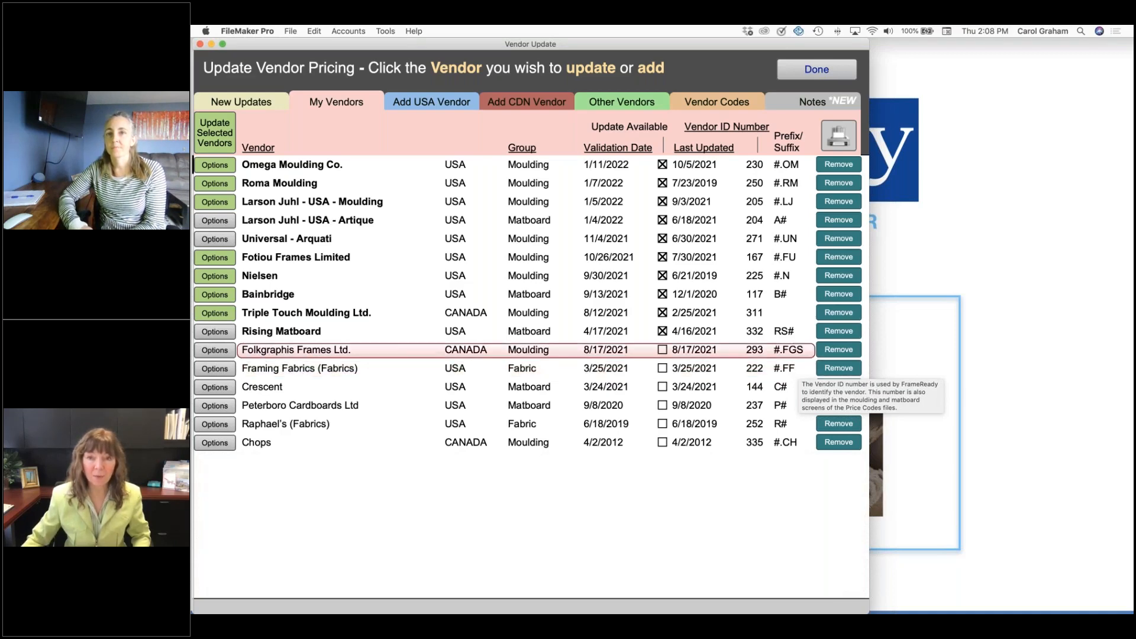
{"action": "left_click", "coordinate": [816, 69]}
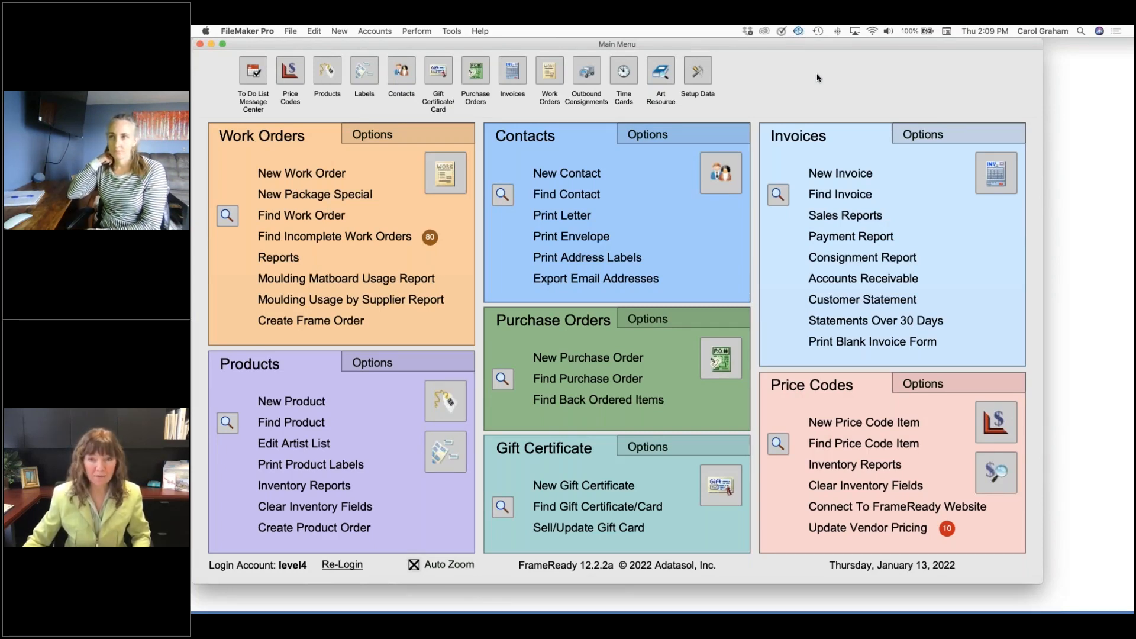
List the fabric items in the price codes and find the marked records.
{"action": "left_click", "coordinate": [999, 427]}
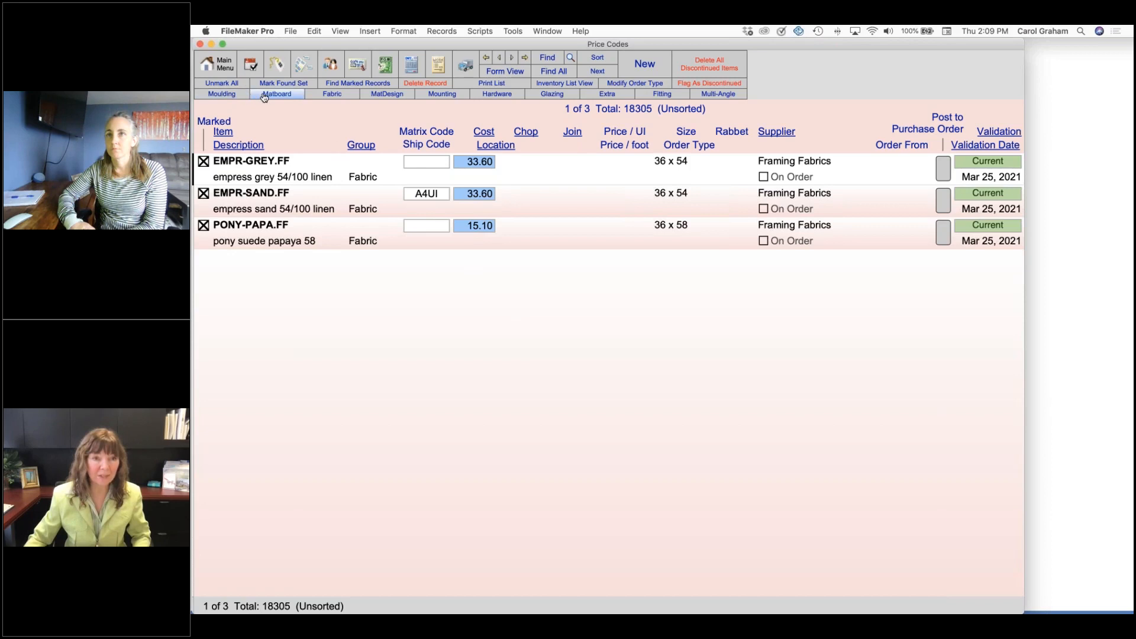
{"action": "left_click", "coordinate": [347, 97]}
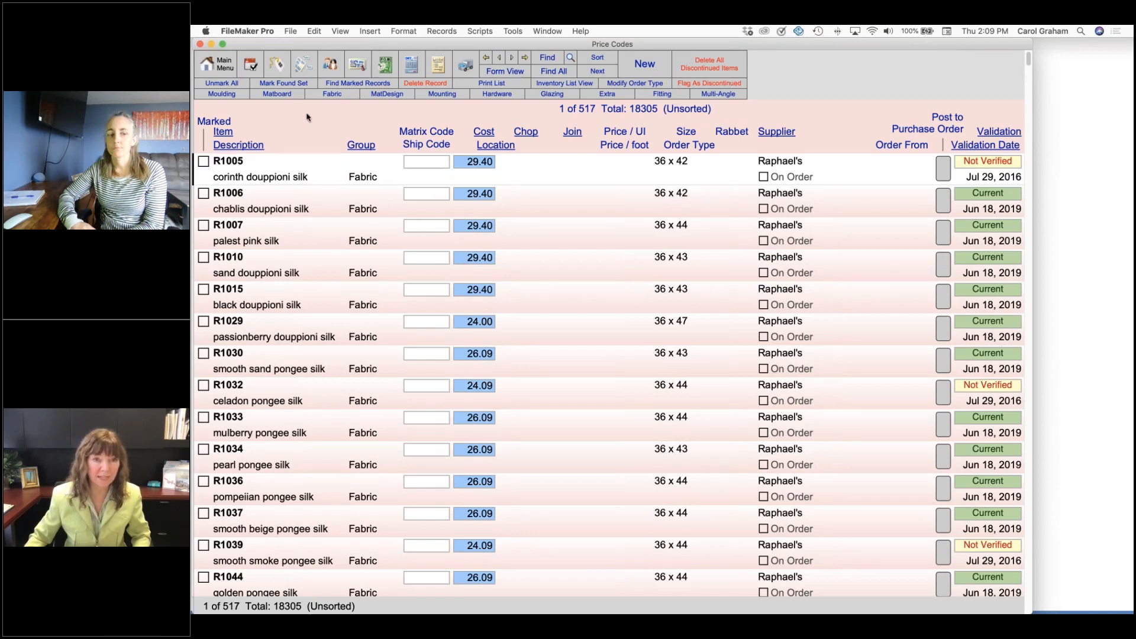
{"action": "left_click", "coordinate": [372, 83]}
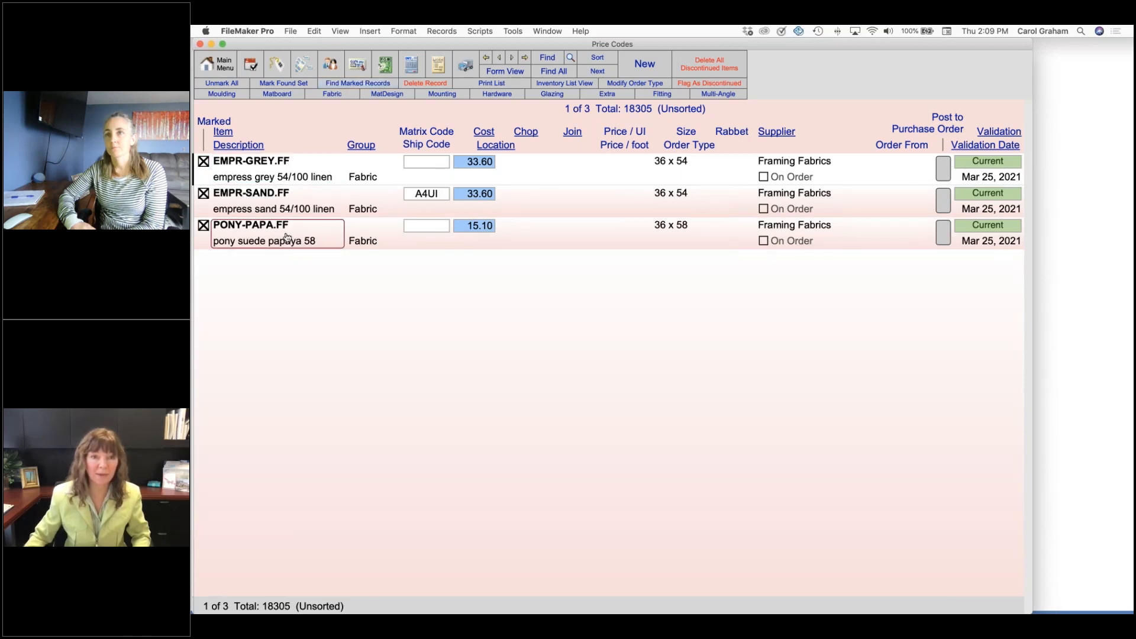
Open the EMPR-GREY.FF fabric record and look through the available dimensions without changing the selection.
{"action": "left_click", "coordinate": [288, 173]}
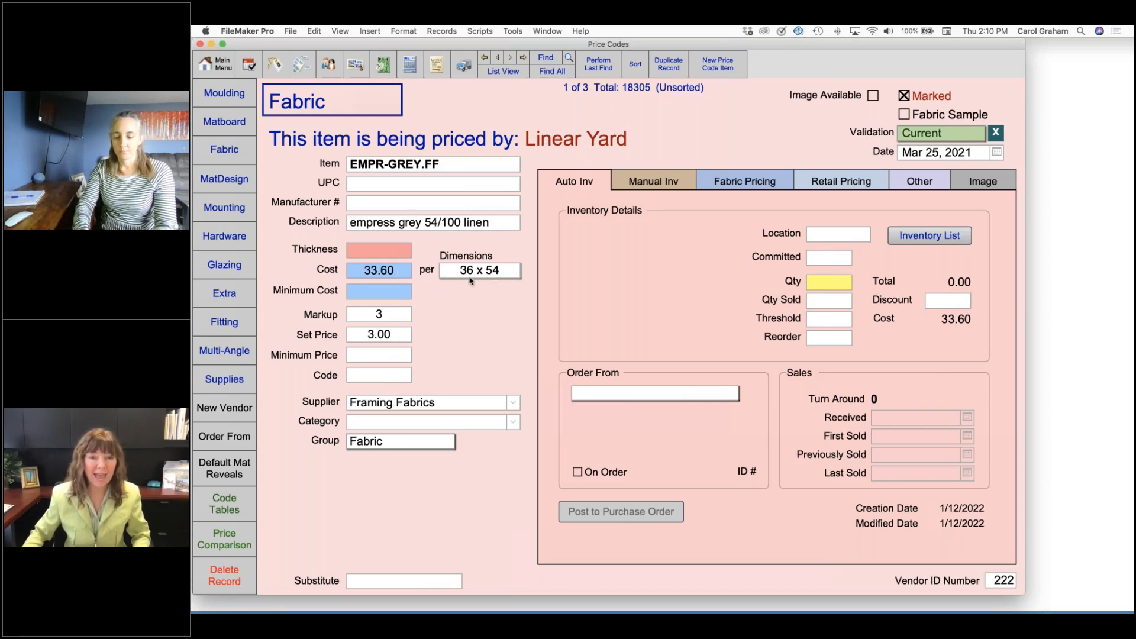
{"action": "mouse_move", "coordinate": [470, 278]}
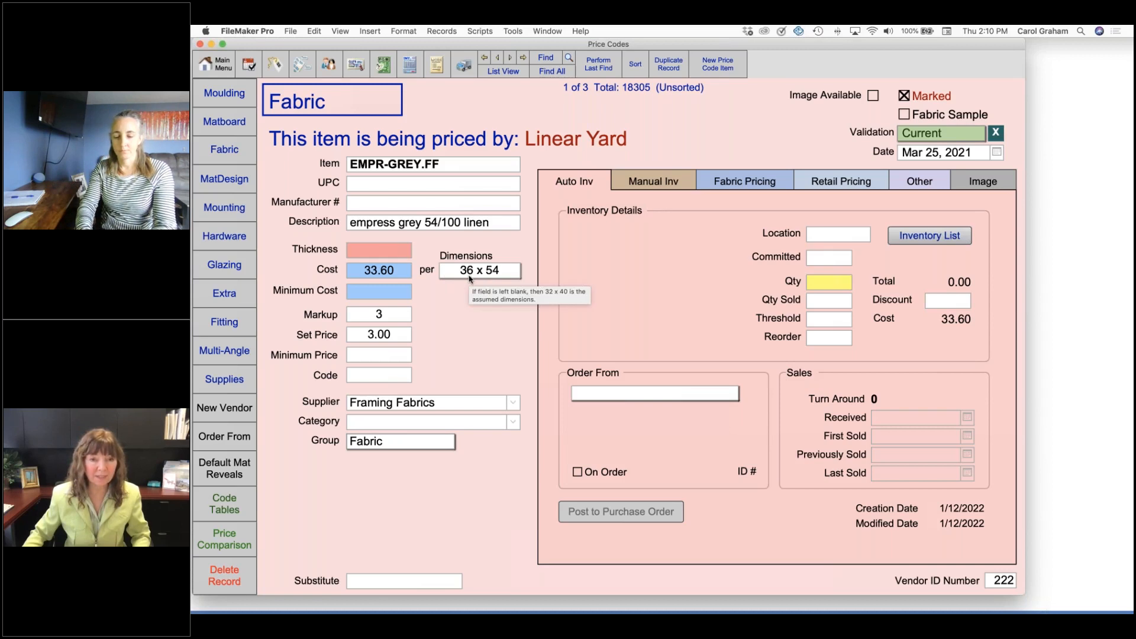
{"action": "left_click", "coordinate": [506, 272]}
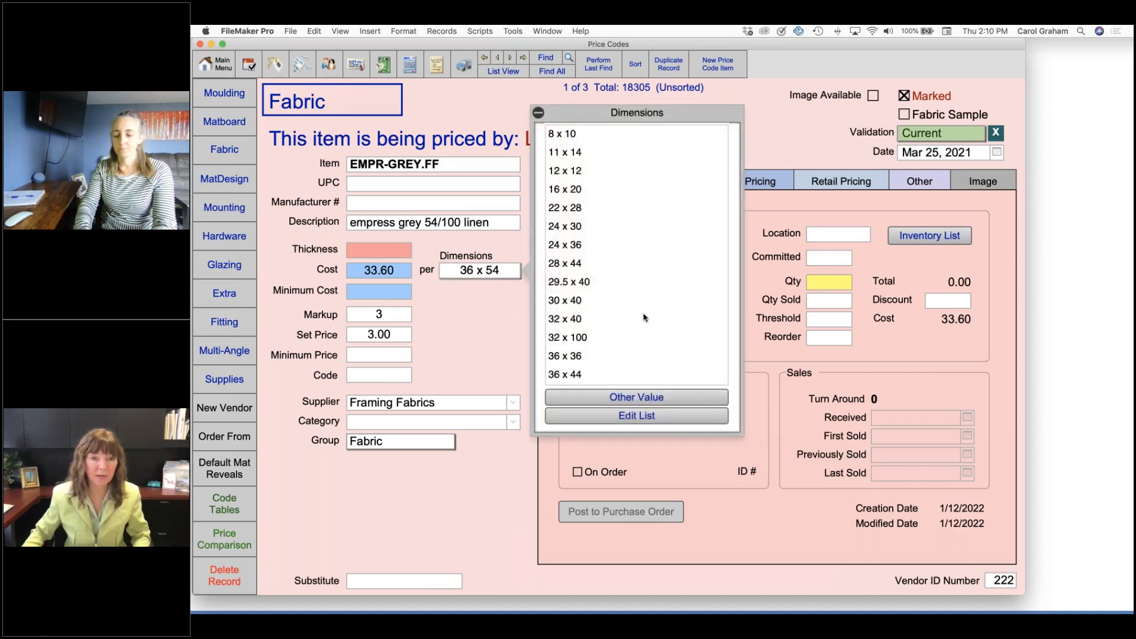
{"action": "scroll", "coordinate": [645, 318], "scroll_direction": "down", "scroll_amount": 1}
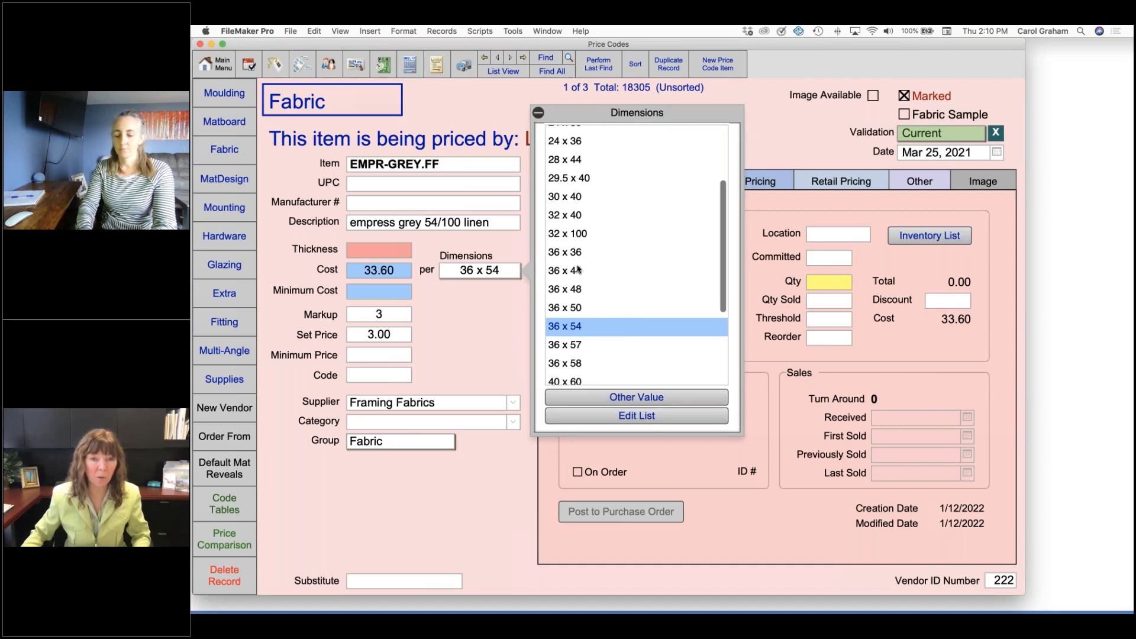
{"action": "left_click", "coordinate": [482, 312]}
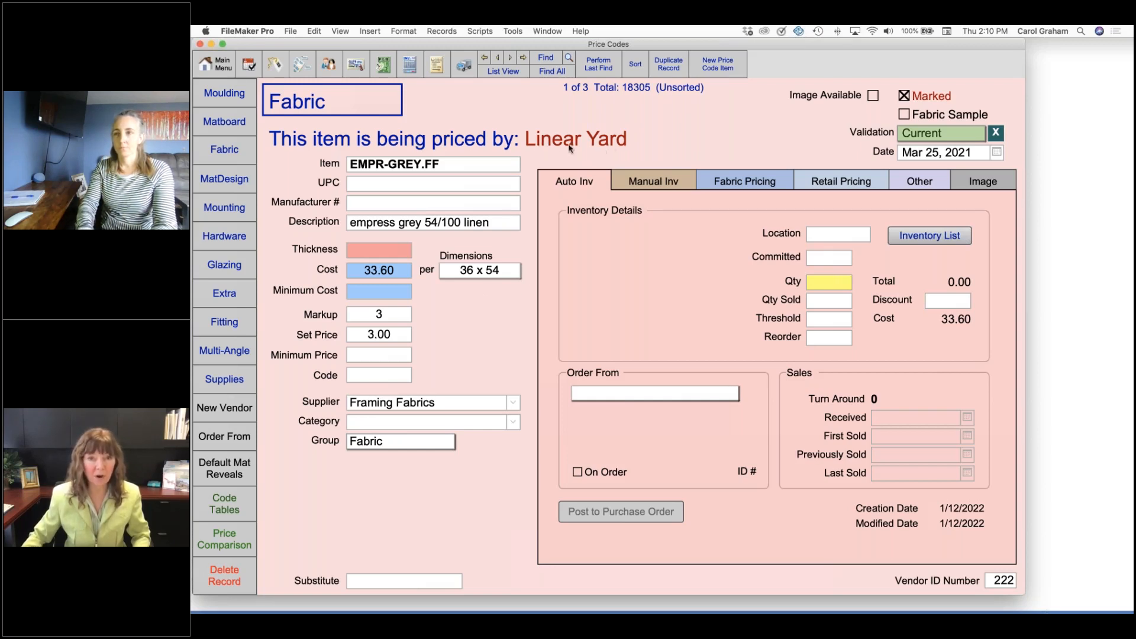
Compare the fabric's sample prices by United Inch Area, Square Inch and Square Foot, and restore Linear Yard pricing.
{"action": "left_click", "coordinate": [755, 183]}
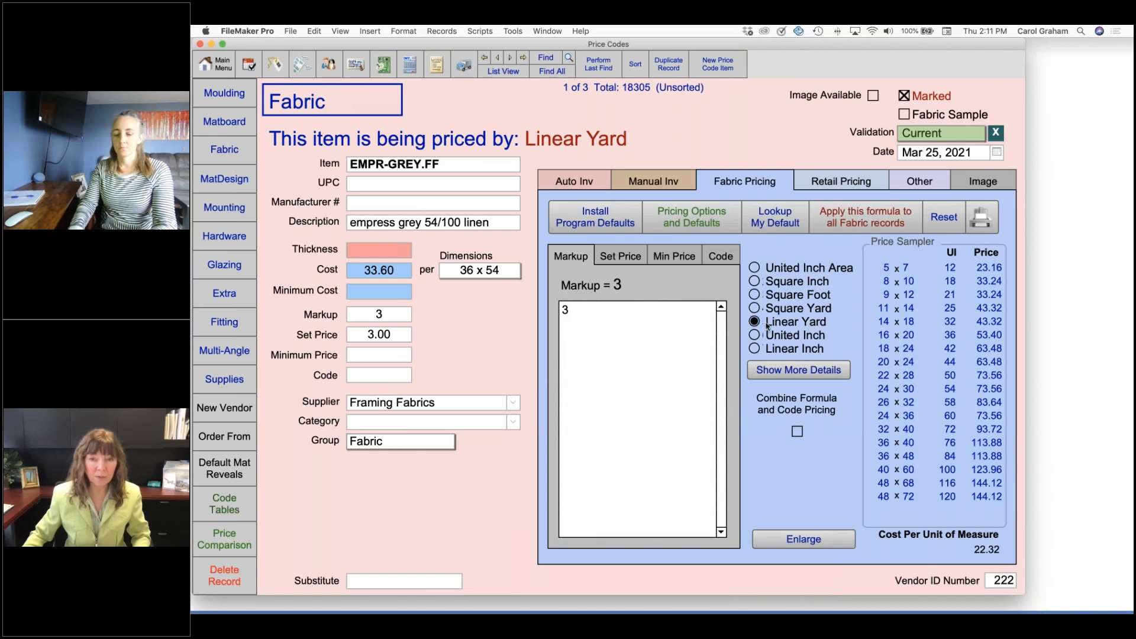
{"action": "left_click", "coordinate": [755, 267]}
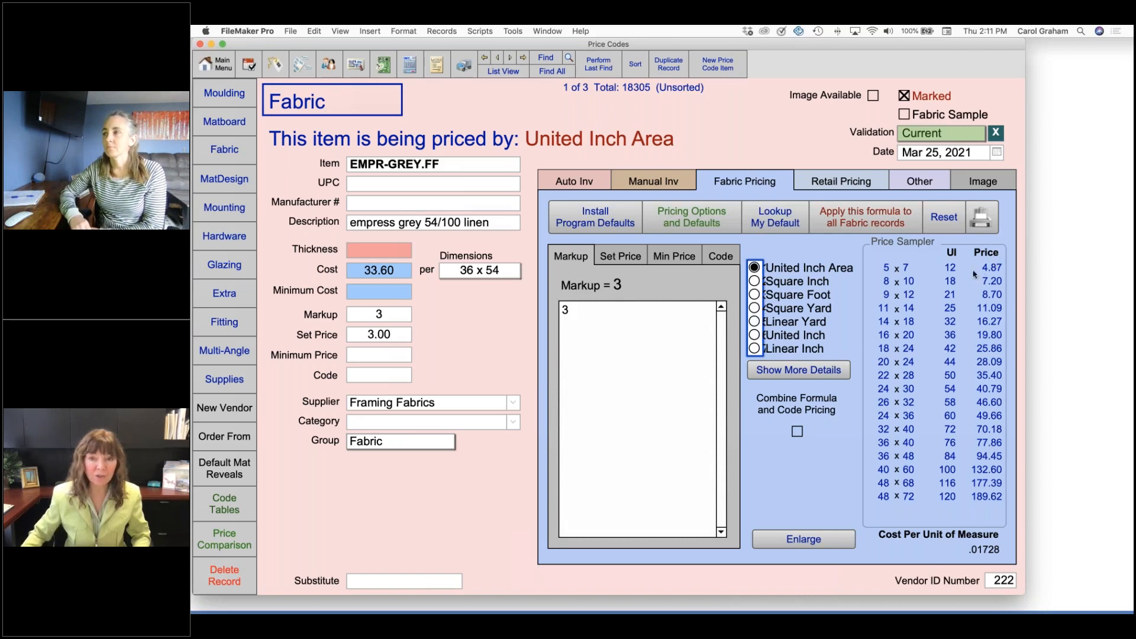
{"action": "left_click", "coordinate": [754, 282]}
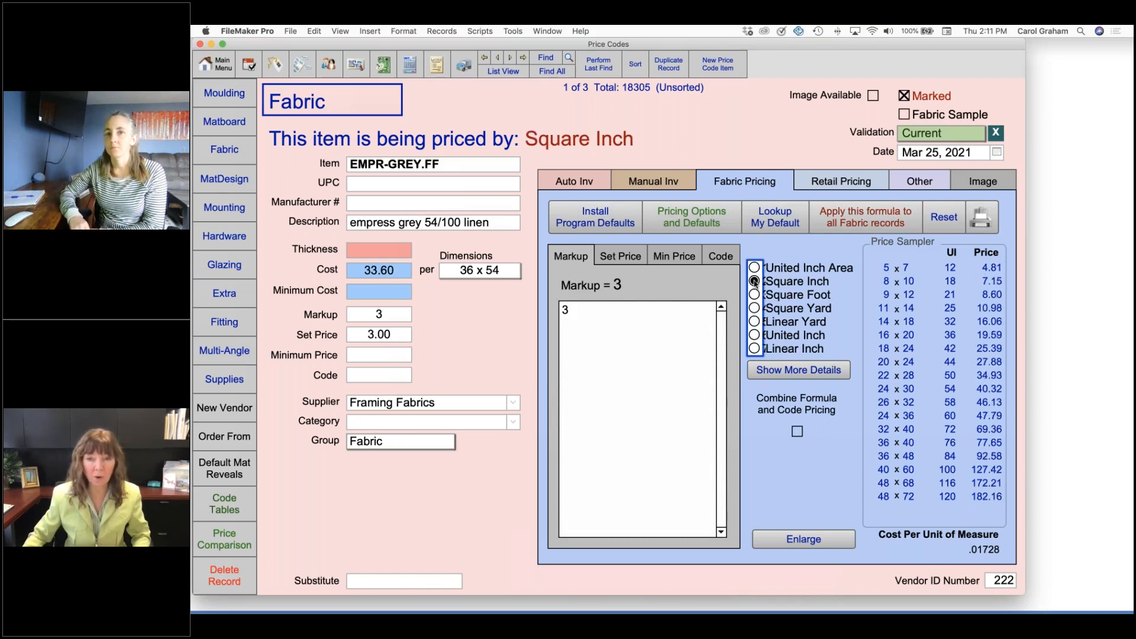
{"action": "left_click", "coordinate": [755, 295]}
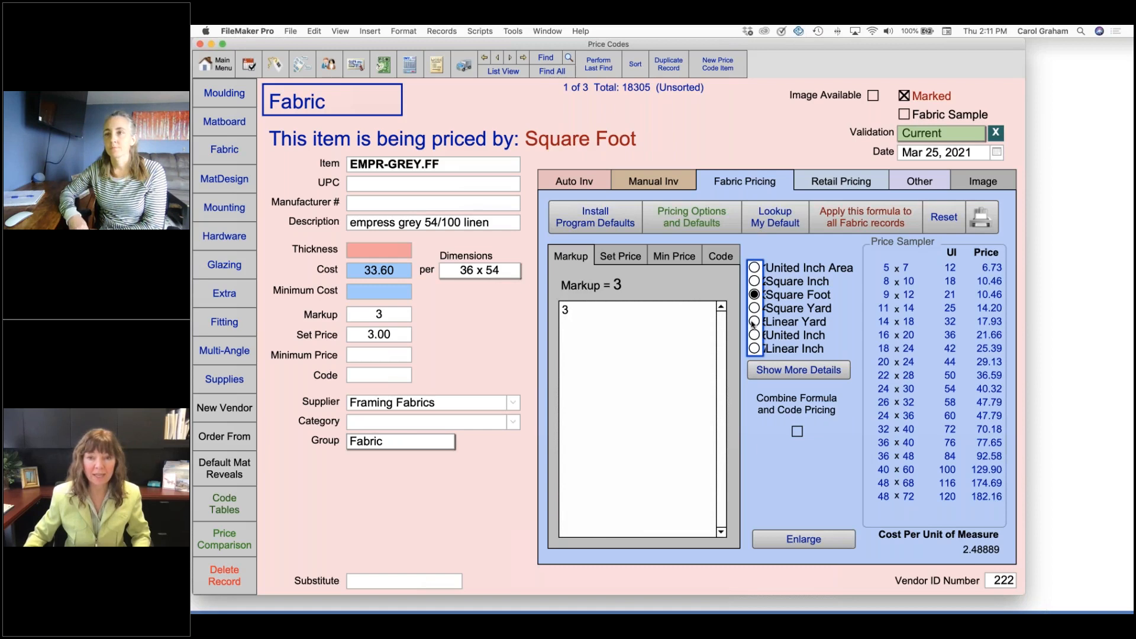
{"action": "left_click", "coordinate": [755, 322]}
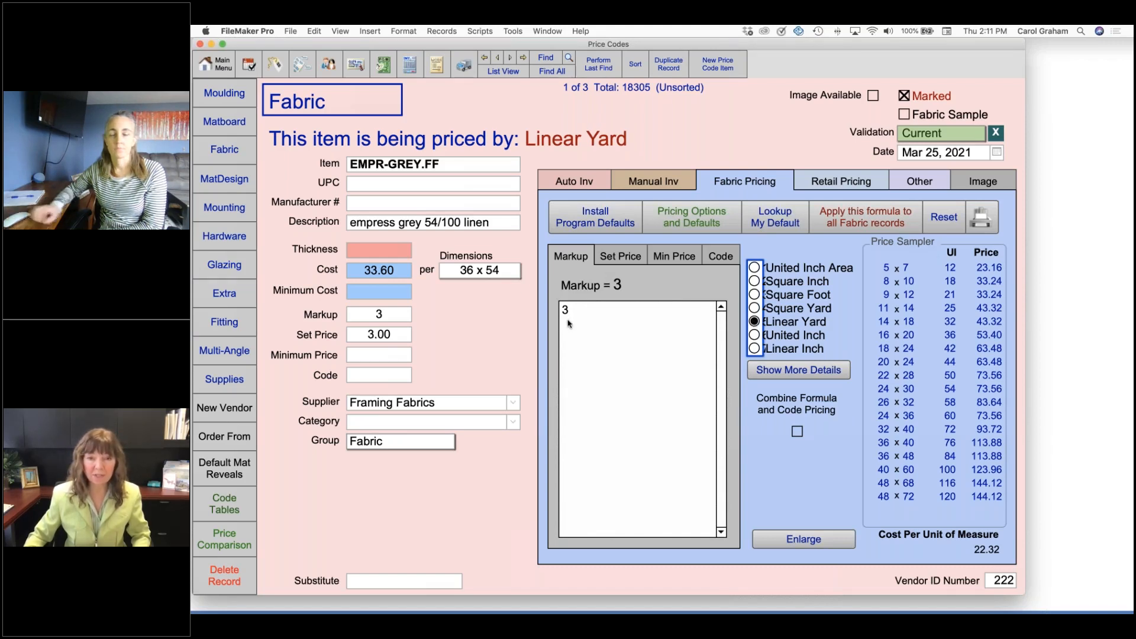
Review the Set Price and Markup formulas for the EMPR-GREY.FF fabric.
{"action": "left_click", "coordinate": [619, 257]}
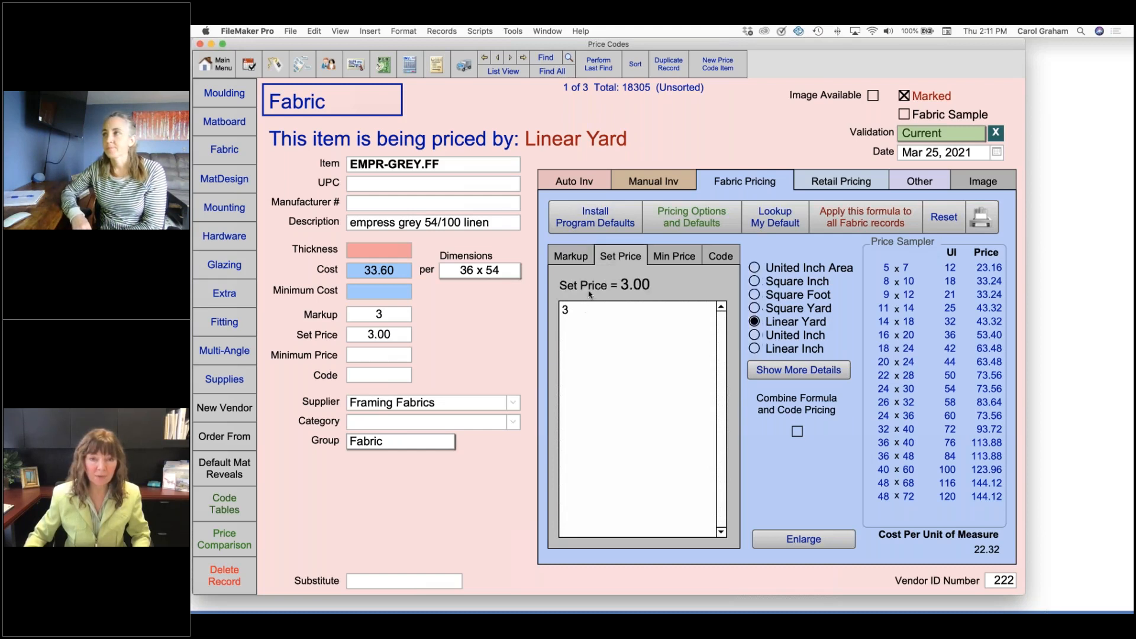
{"action": "left_click", "coordinate": [570, 255]}
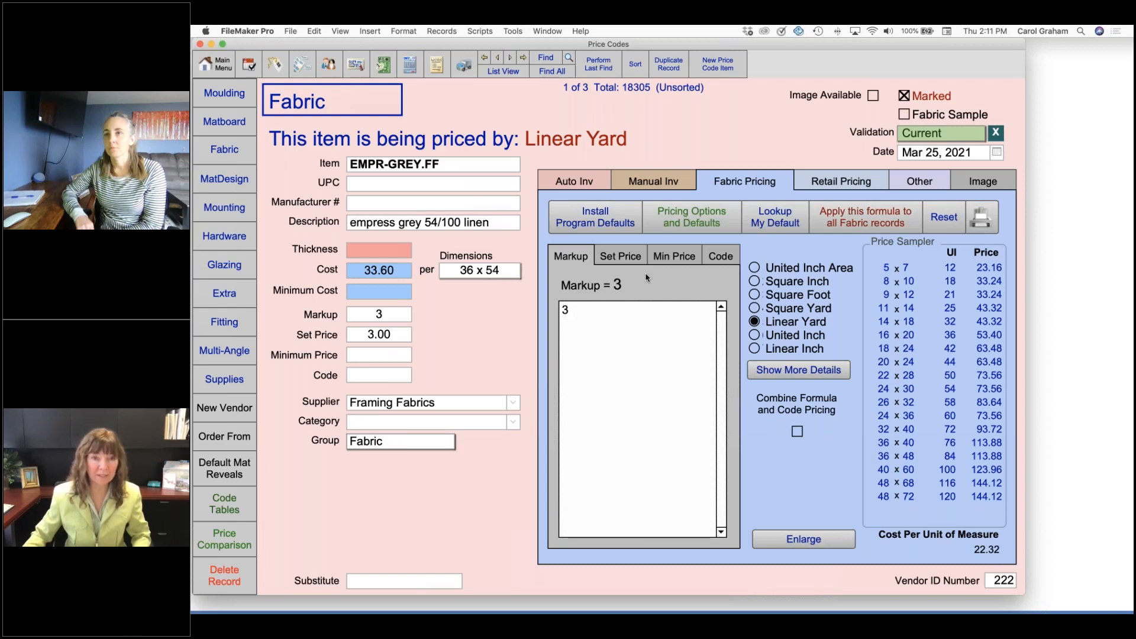
Go to the work orders, view the "Fabric Mat 2 combined" order and return to "Fabric Mat 1 separate".
{"action": "left_click", "coordinate": [437, 70]}
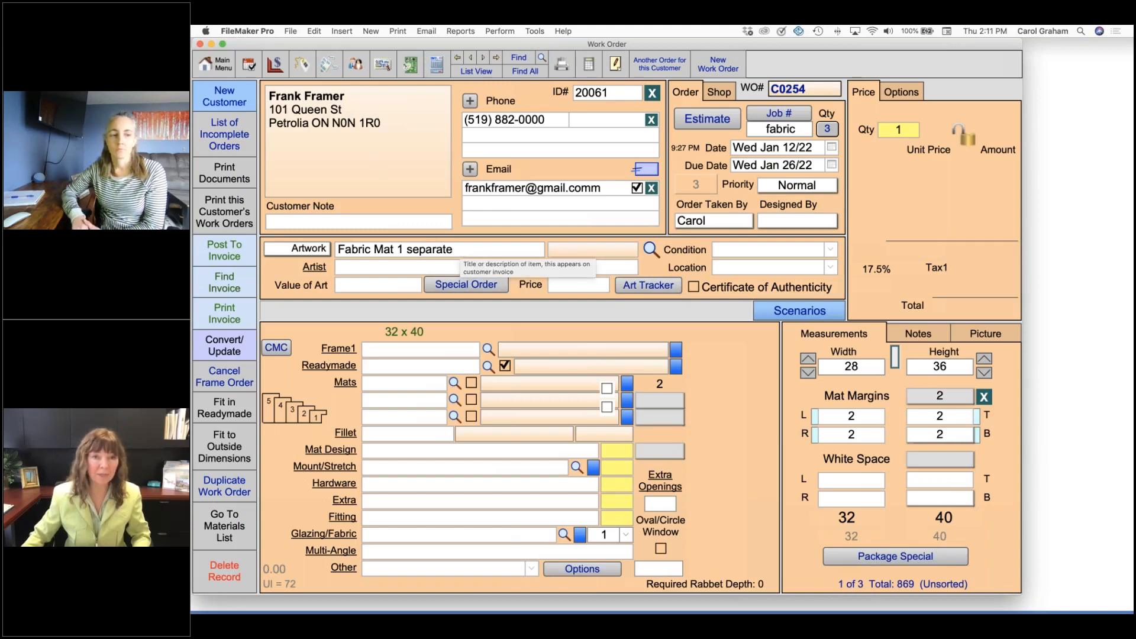
{"action": "left_click", "coordinate": [483, 58]}
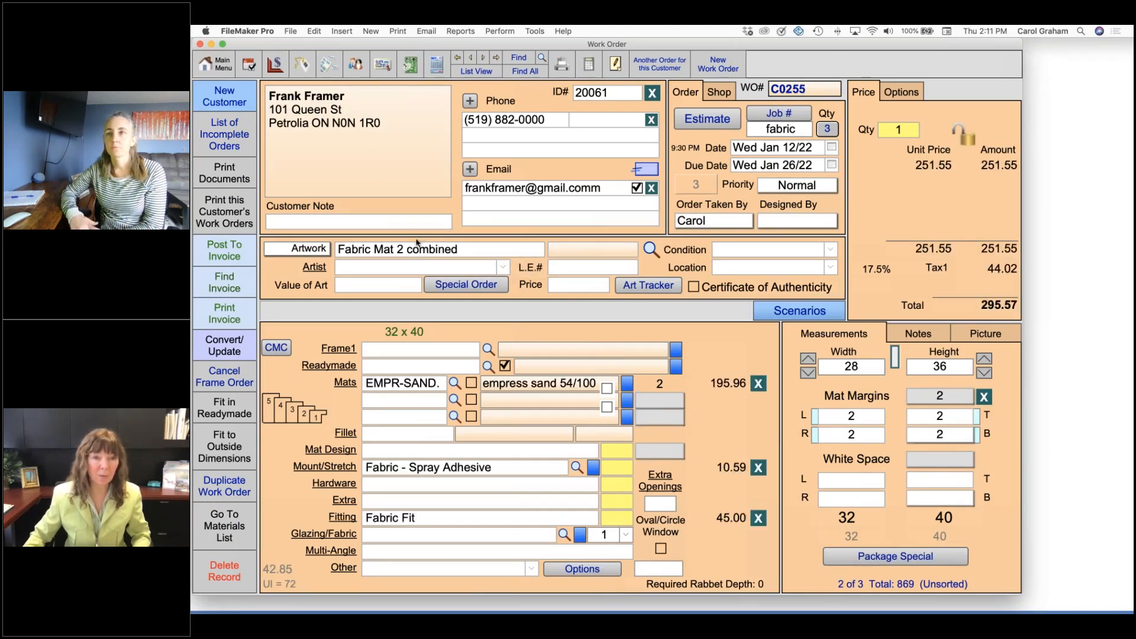
{"action": "left_click", "coordinate": [470, 58]}
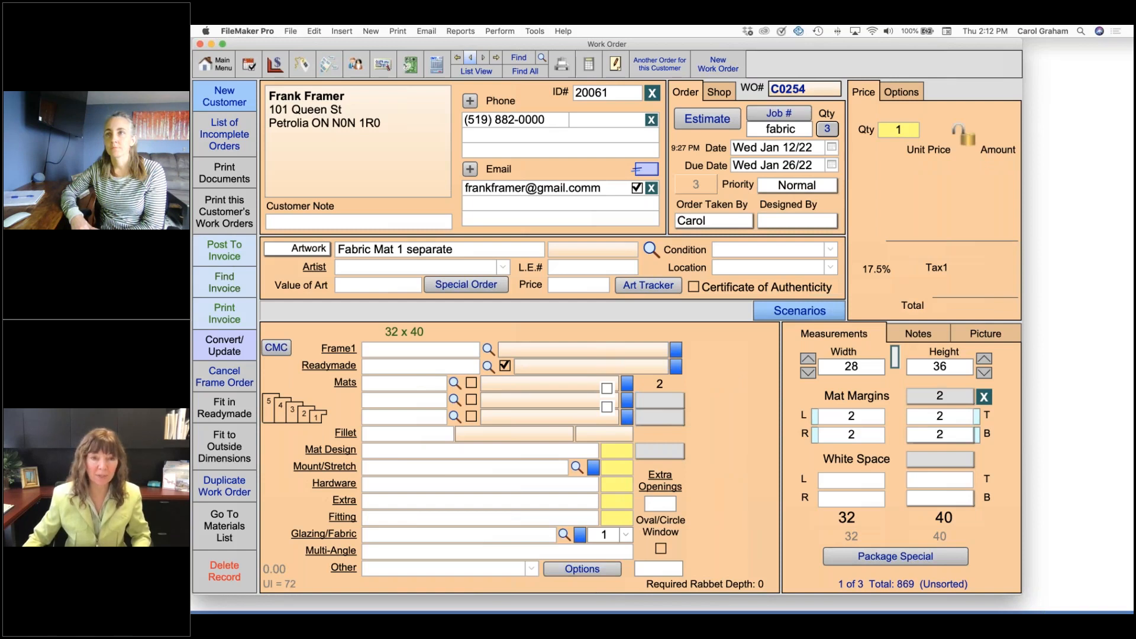
Add the PONY-PAPA.FF fabric as the first mat of the "Fabric Mat 1 separate" work order.
{"action": "left_click", "coordinate": [412, 386]}
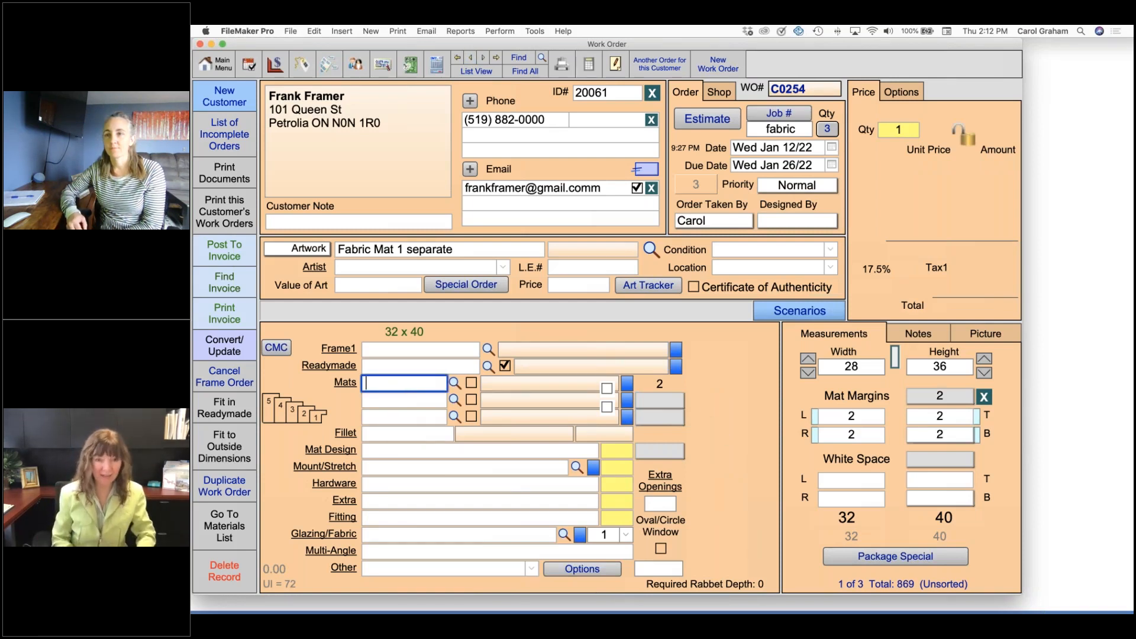
{"action": "type", "text": "PO"}
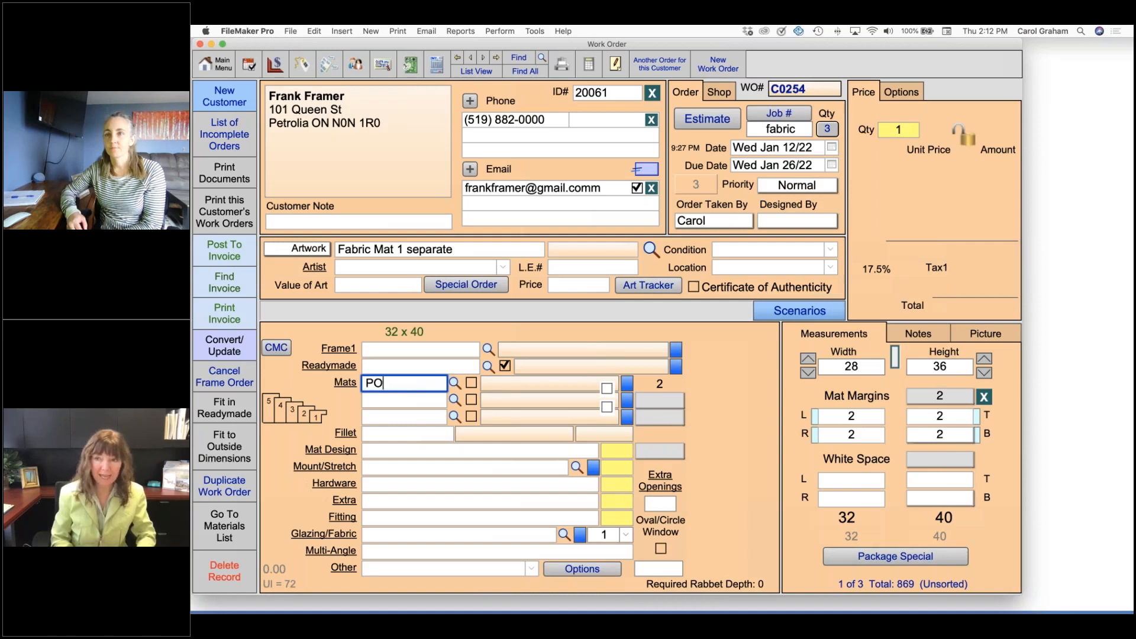
{"action": "type", "text": "NY-"}
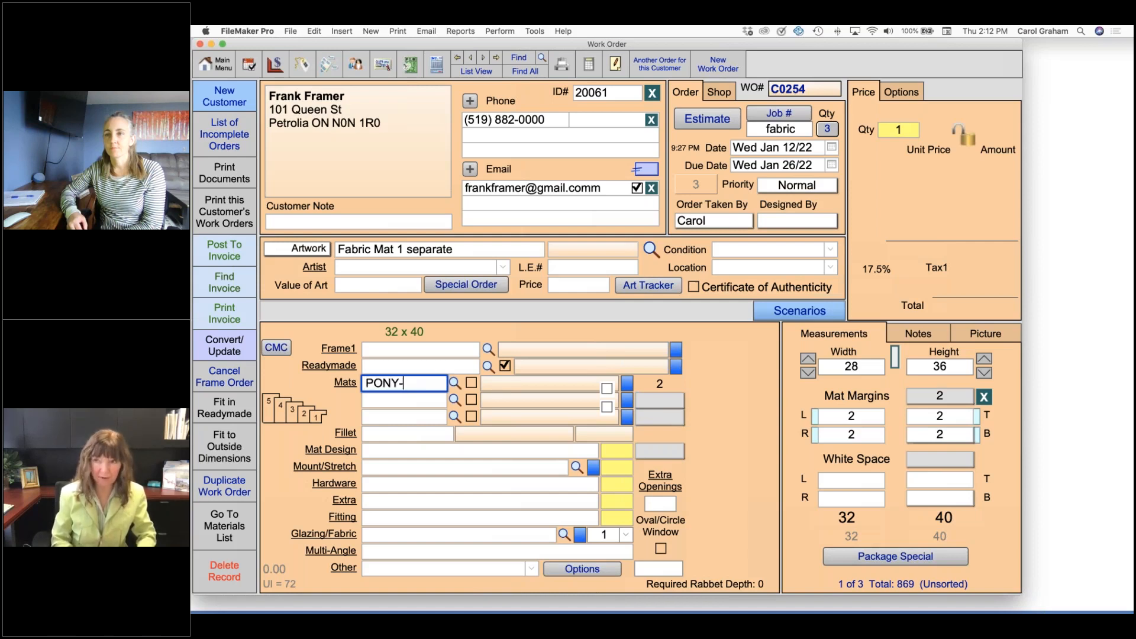
{"action": "type", "text": "PAPA"}
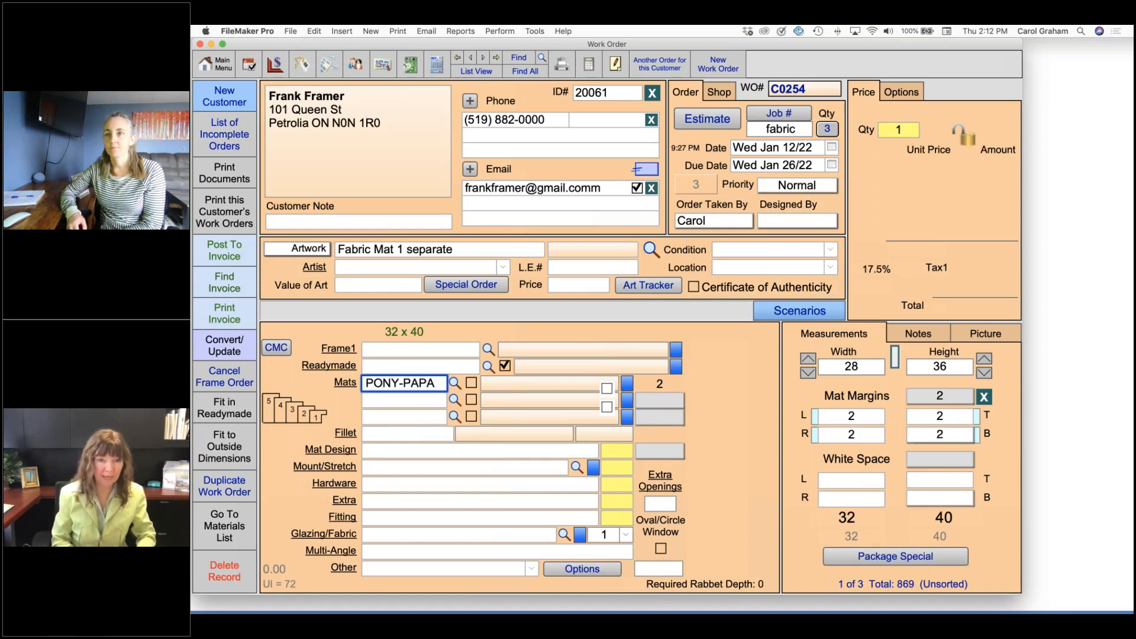
{"action": "type", "text": "."}
{"action": "key", "text": "Return"}
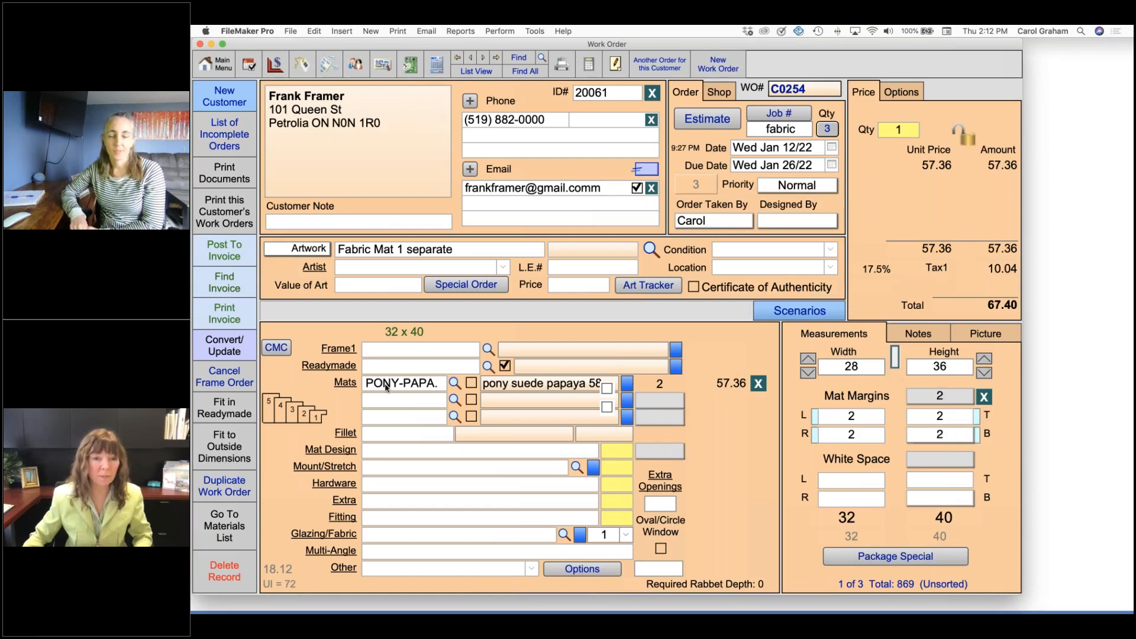
Add matboard B8802 as the second mat of the work order and set its mat reveal to Fabric.
{"action": "left_click", "coordinate": [418, 401]}
{"action": "type", "text": "B8802"}
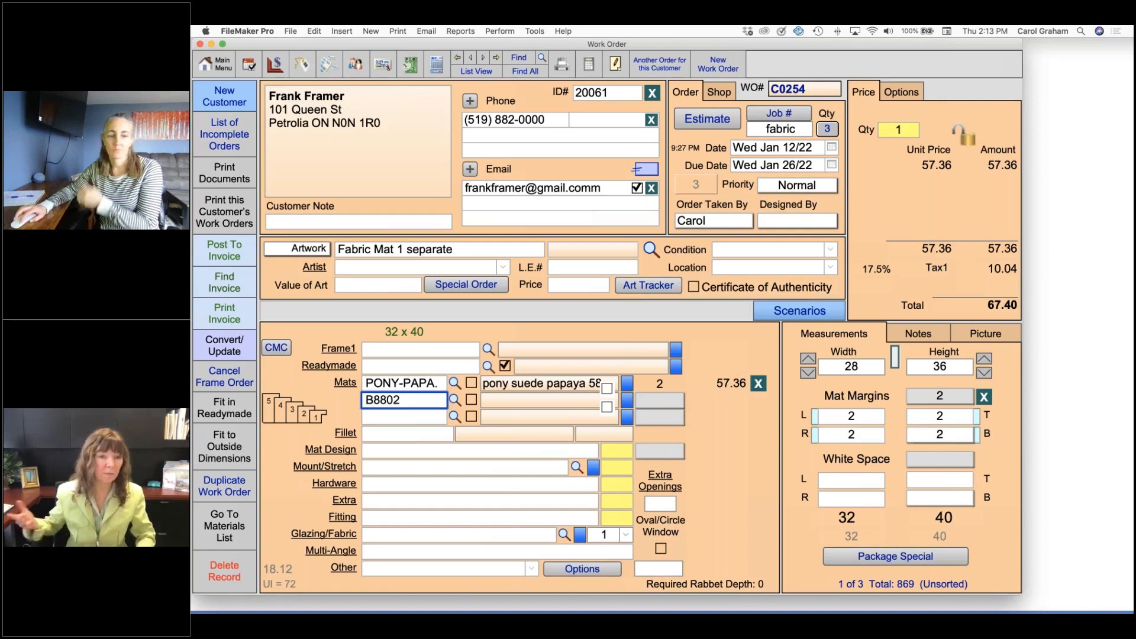
{"action": "key", "text": "Return"}
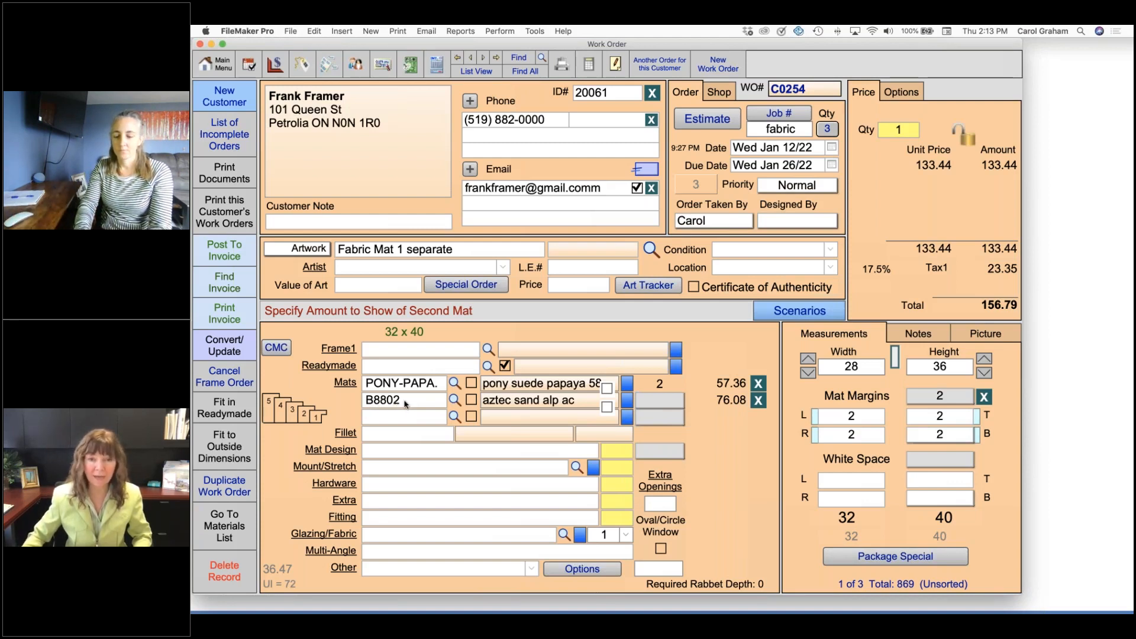
{"action": "left_click", "coordinate": [656, 403]}
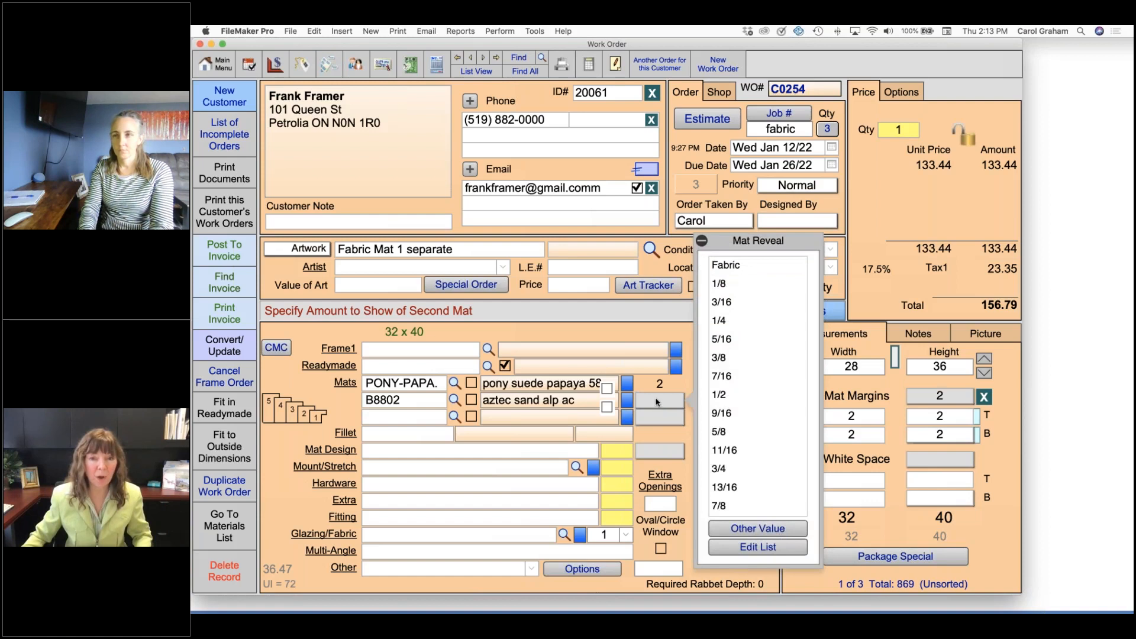
{"action": "left_click", "coordinate": [733, 266]}
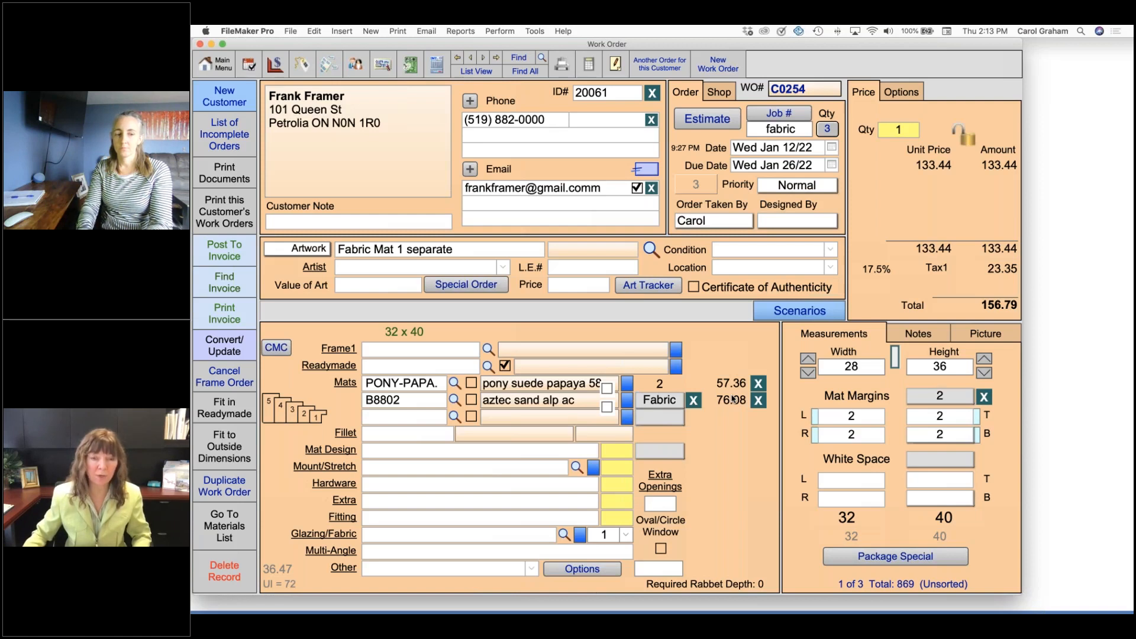
Set the work order's mounting to "Fabric - Roll on Adhesive" and its fitting to "Fabric Fit".
{"action": "left_click", "coordinate": [427, 468]}
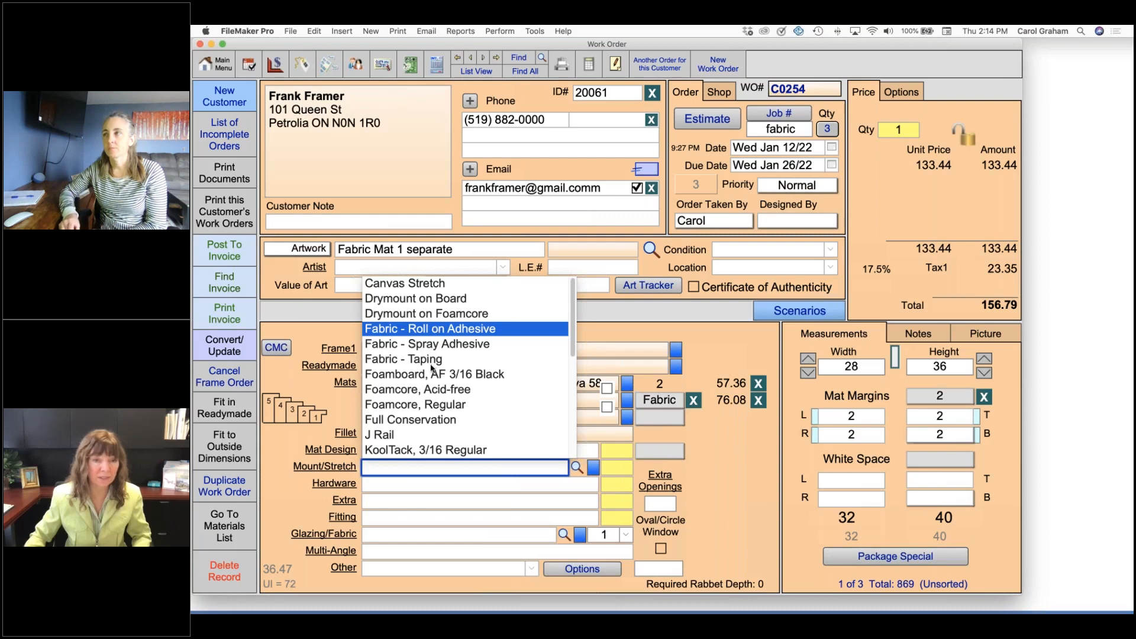
{"action": "left_click", "coordinate": [451, 333]}
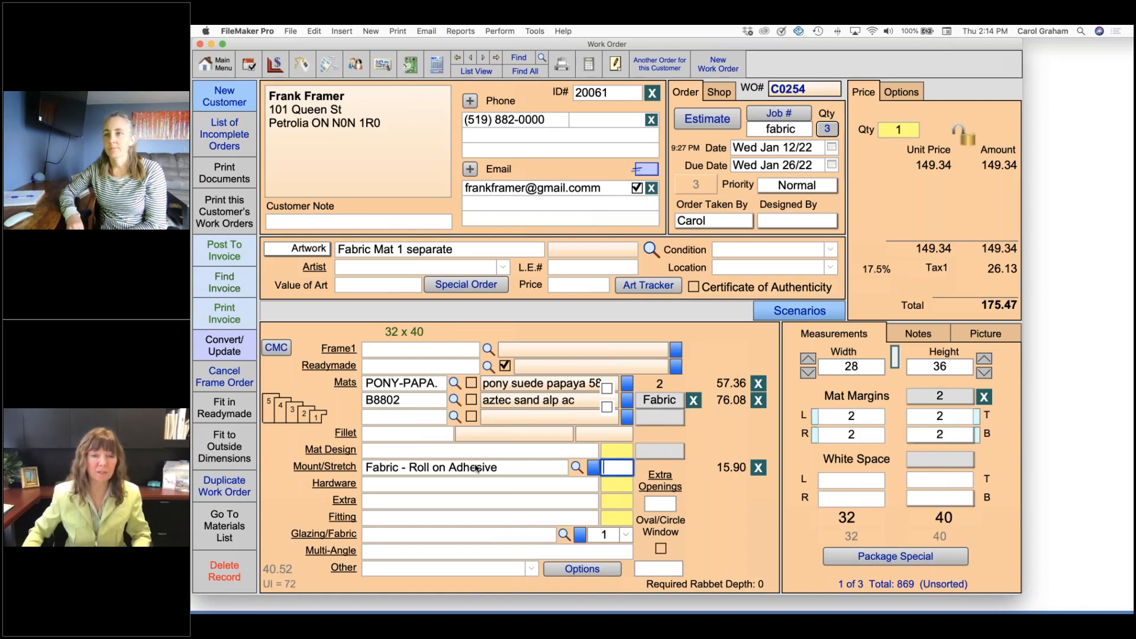
{"action": "left_click", "coordinate": [444, 519]}
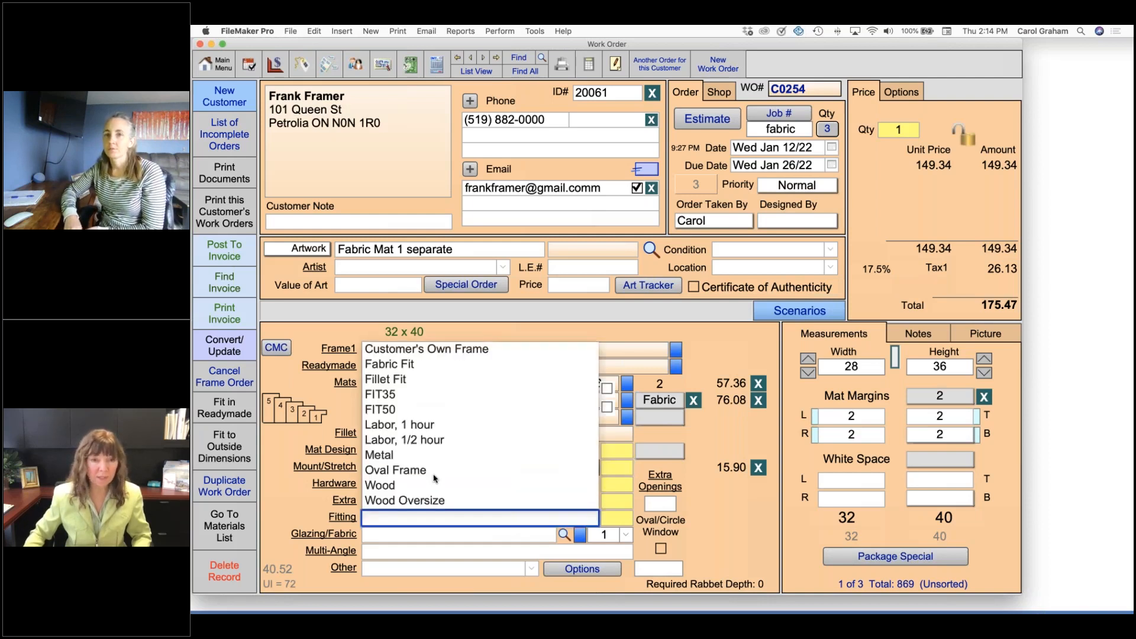
{"action": "left_click", "coordinate": [406, 365]}
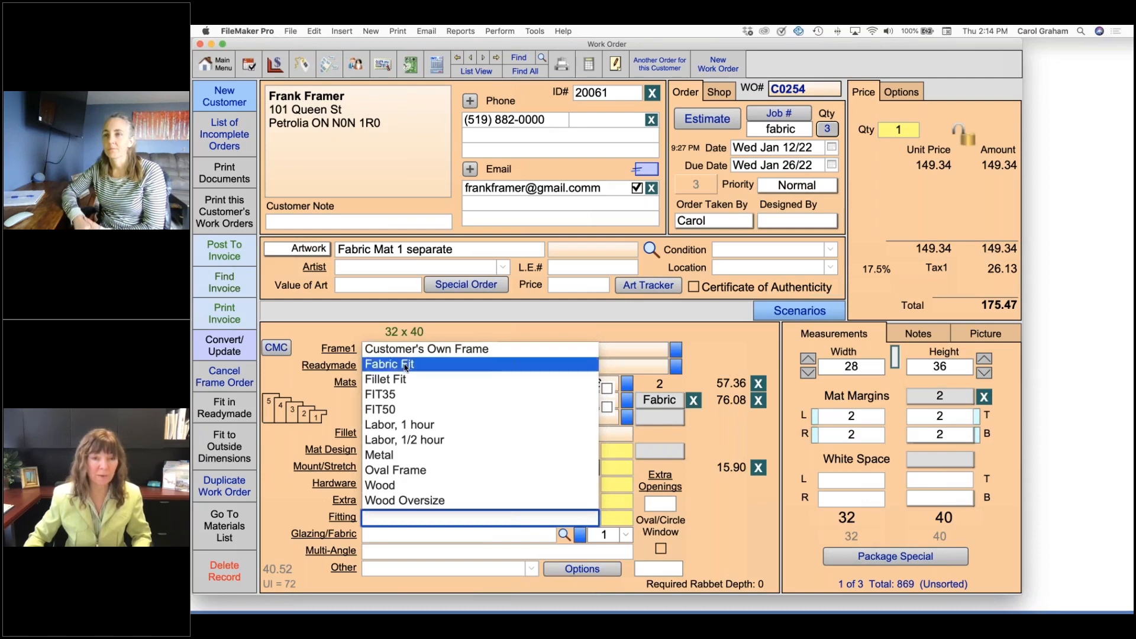
{"action": "left_click", "coordinate": [722, 491]}
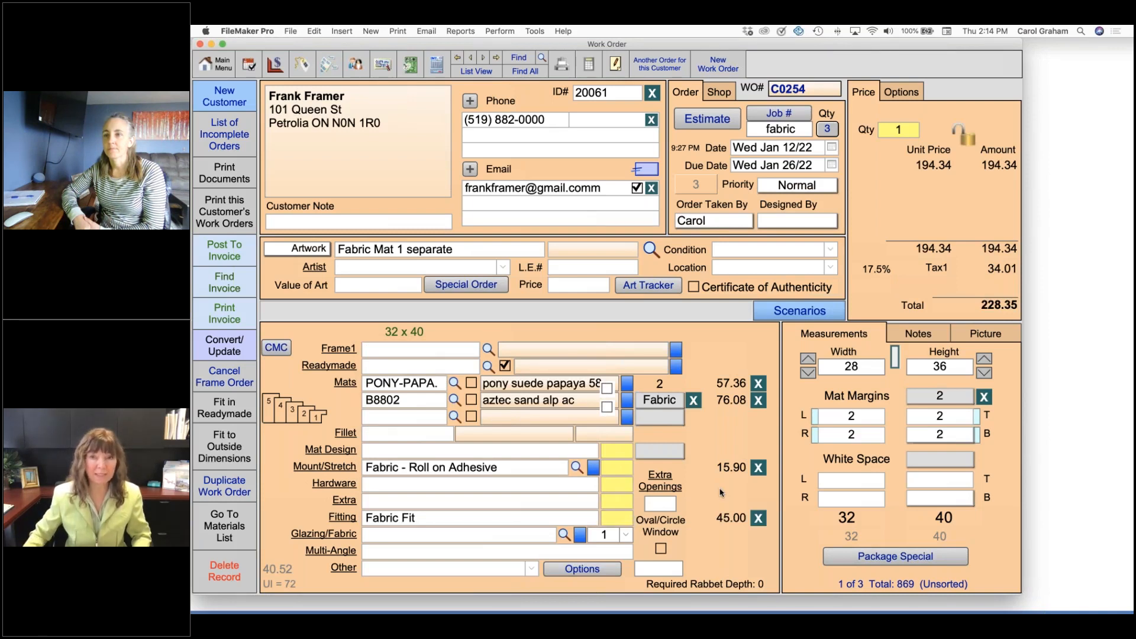
Apply a 10% discount to the work order and return to its price breakdown.
{"action": "left_click", "coordinate": [910, 95]}
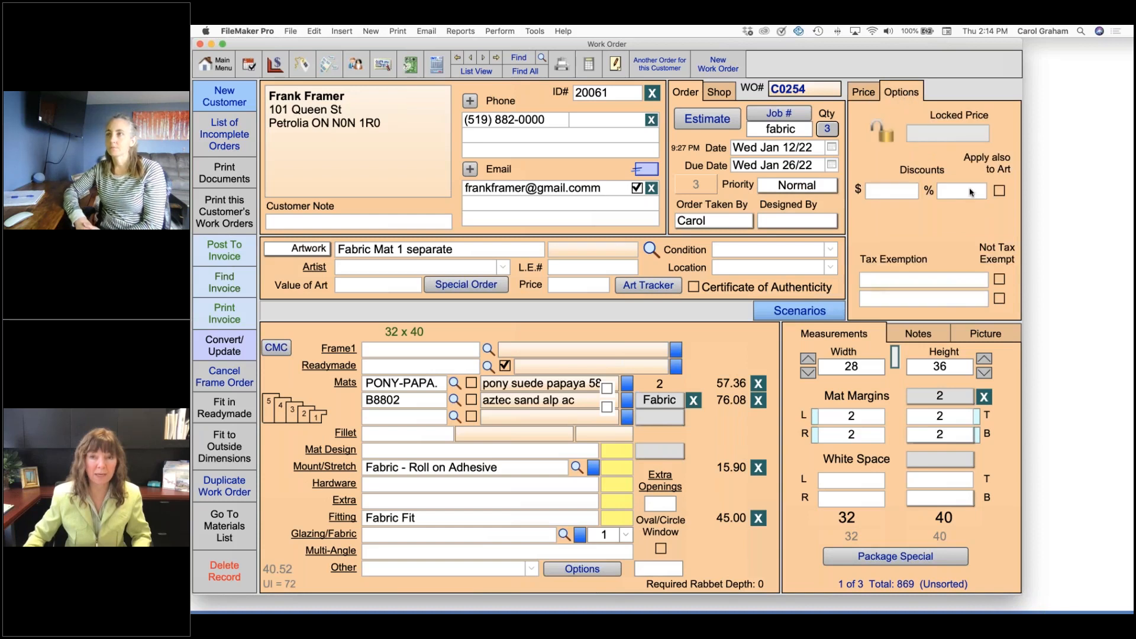
{"action": "left_click", "coordinate": [971, 193]}
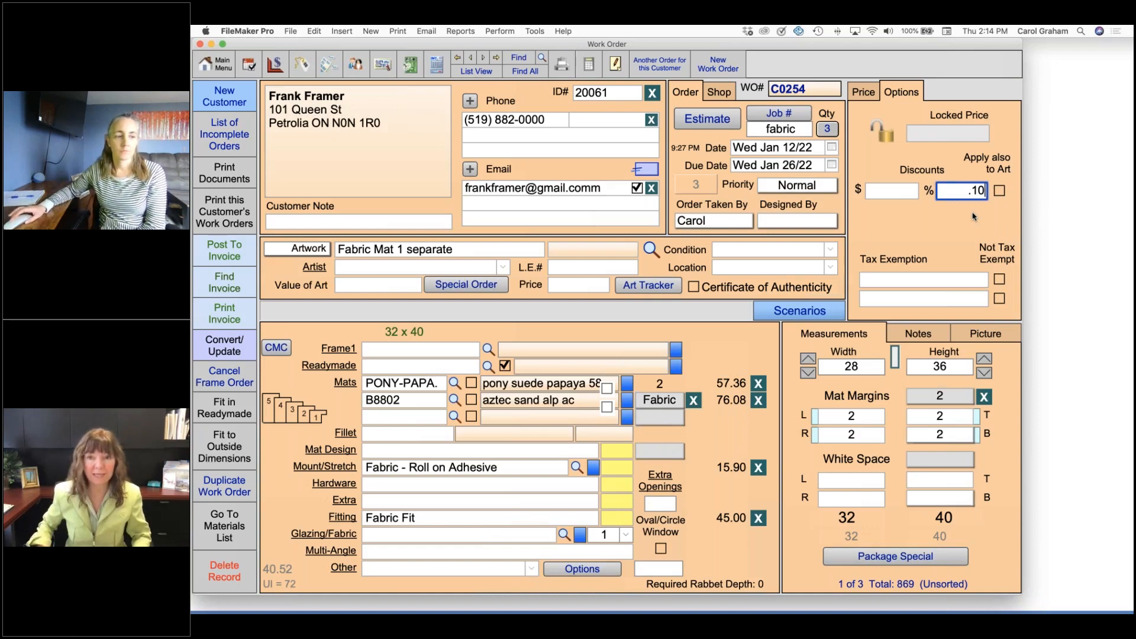
{"action": "key", "text": "Return"}
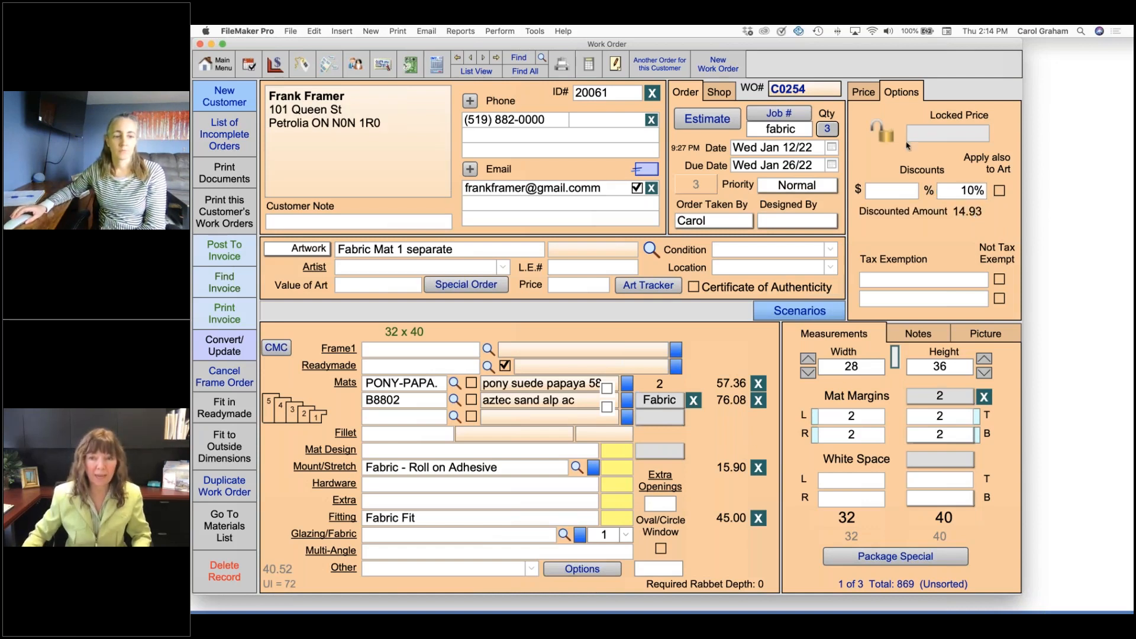
{"action": "left_click", "coordinate": [870, 95]}
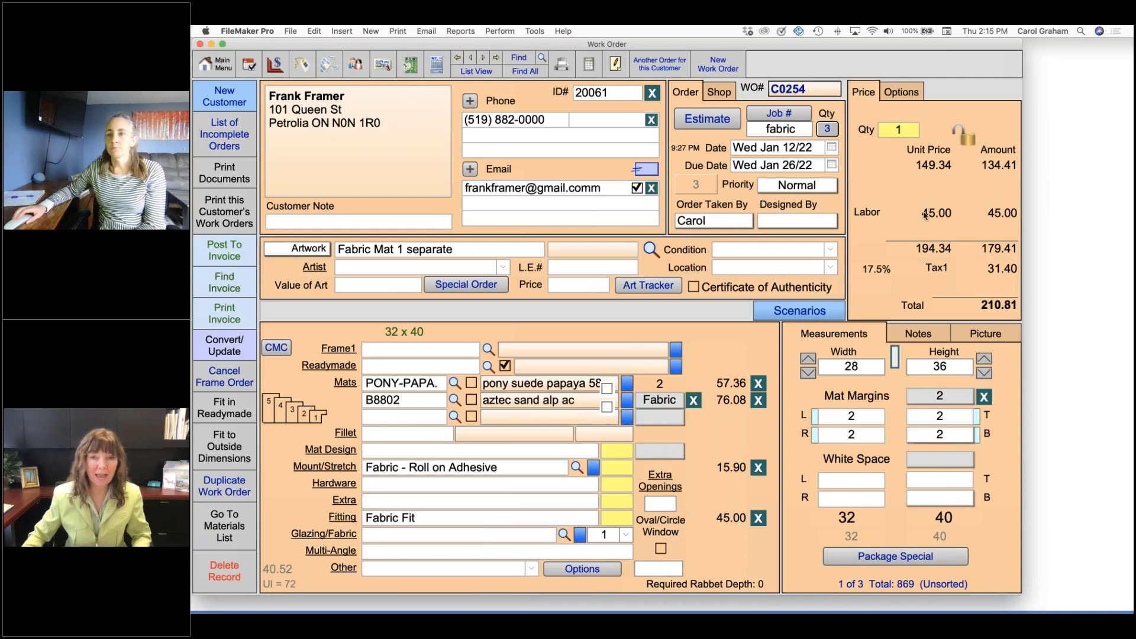
Turn off "Post Fitting charges (labor) with no discount" for this work order and recheck its fitting details.
{"action": "left_click", "coordinate": [340, 519]}
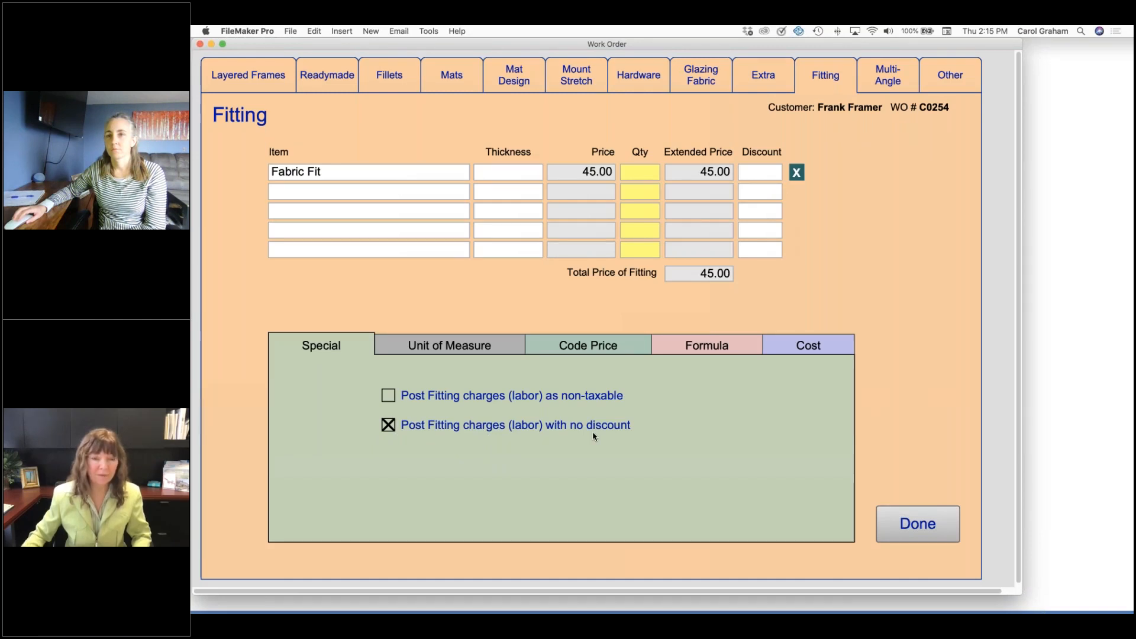
{"action": "left_click", "coordinate": [388, 425]}
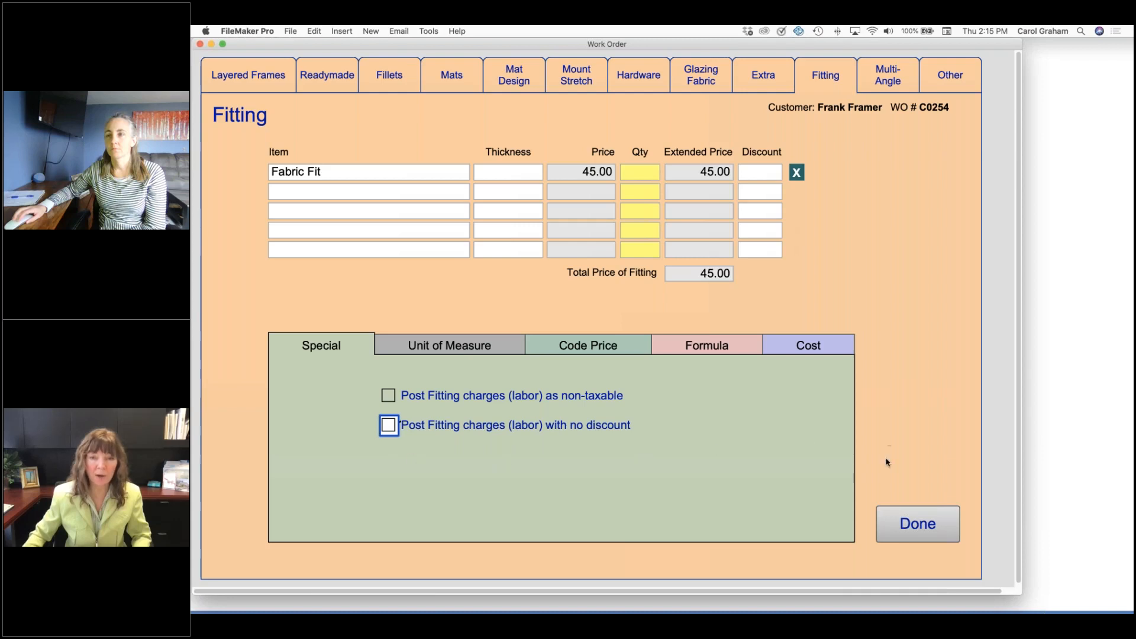
{"action": "left_click", "coordinate": [904, 525]}
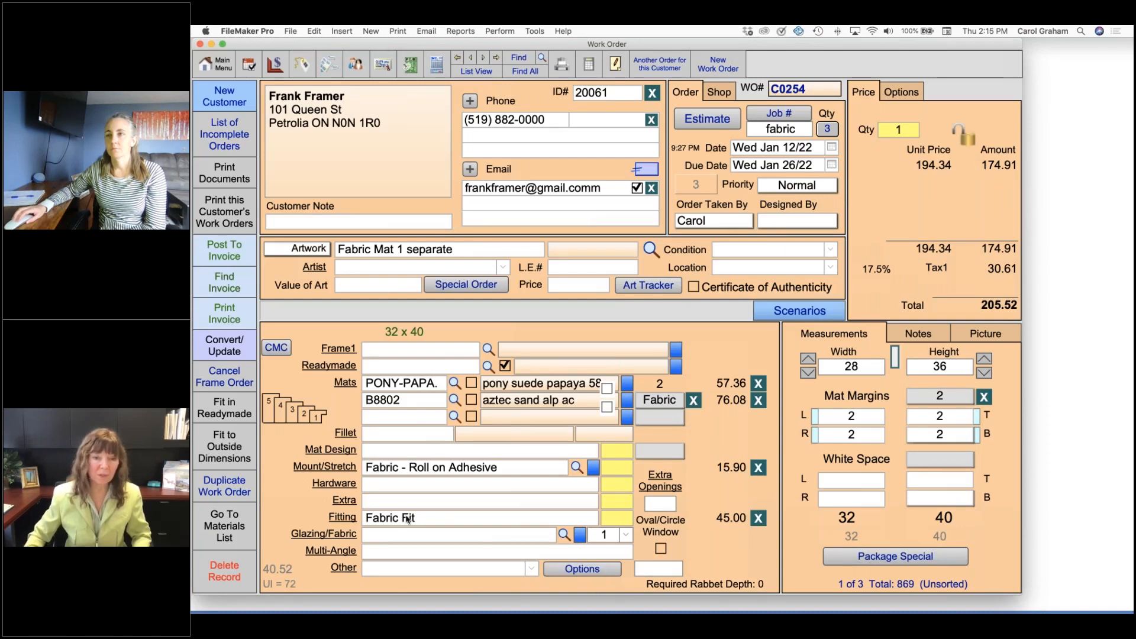
{"action": "left_click", "coordinate": [343, 517]}
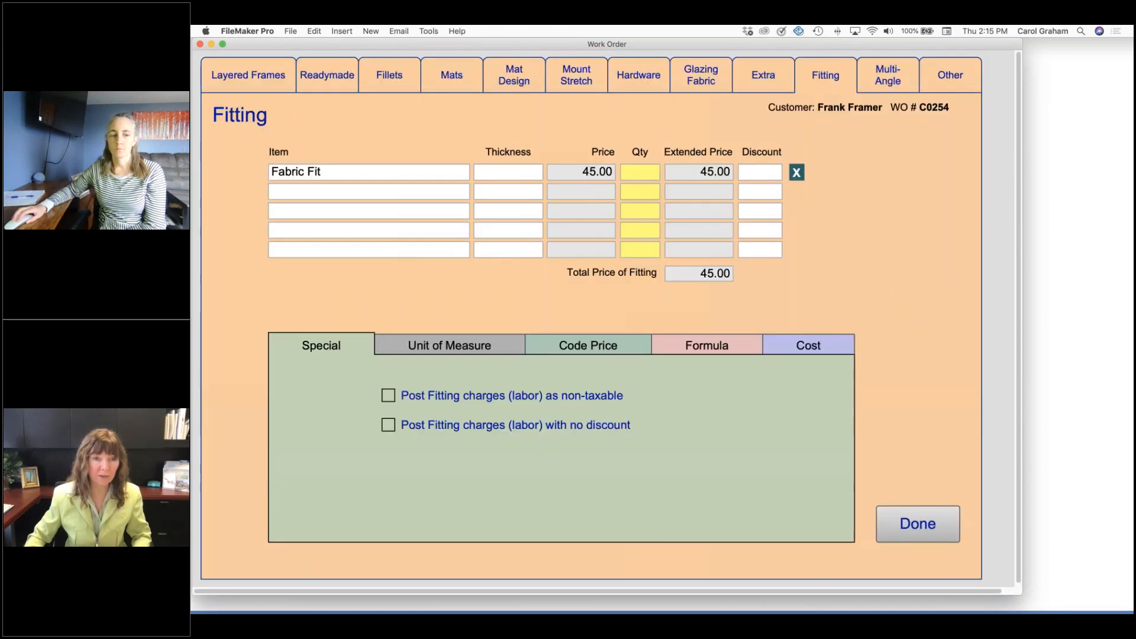
{"action": "left_click", "coordinate": [911, 524]}
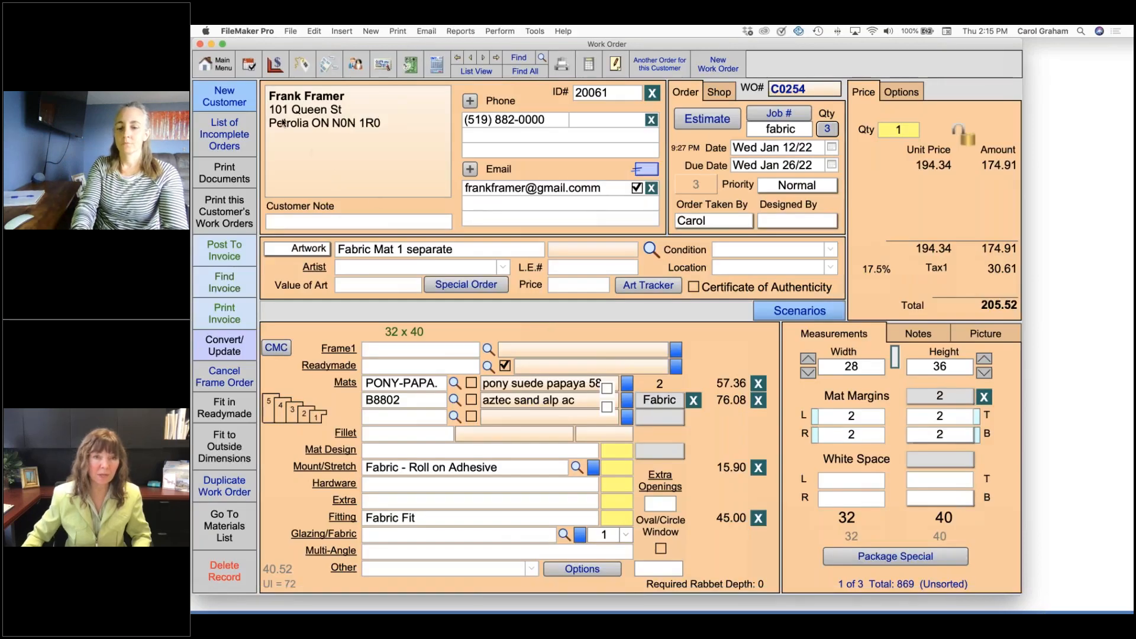
Review the default fitting-charge settings in the work order options for invoice posting, and return to the work order.
{"action": "left_click", "coordinate": [222, 65]}
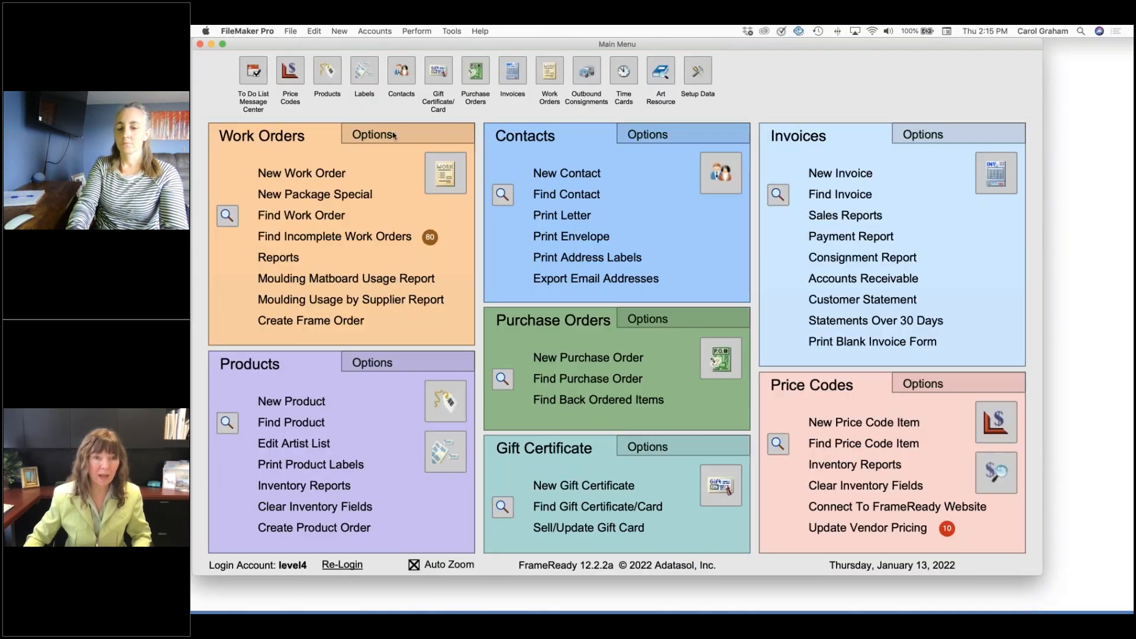
{"action": "left_click", "coordinate": [394, 134]}
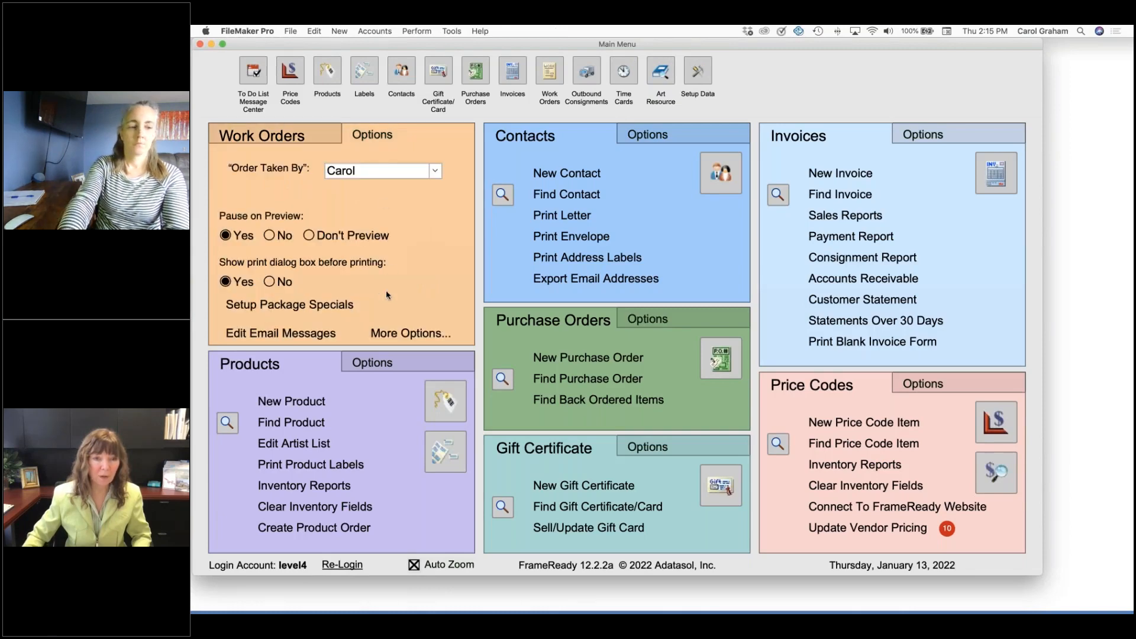
{"action": "left_click", "coordinate": [402, 335]}
{"action": "left_click", "coordinate": [708, 208]}
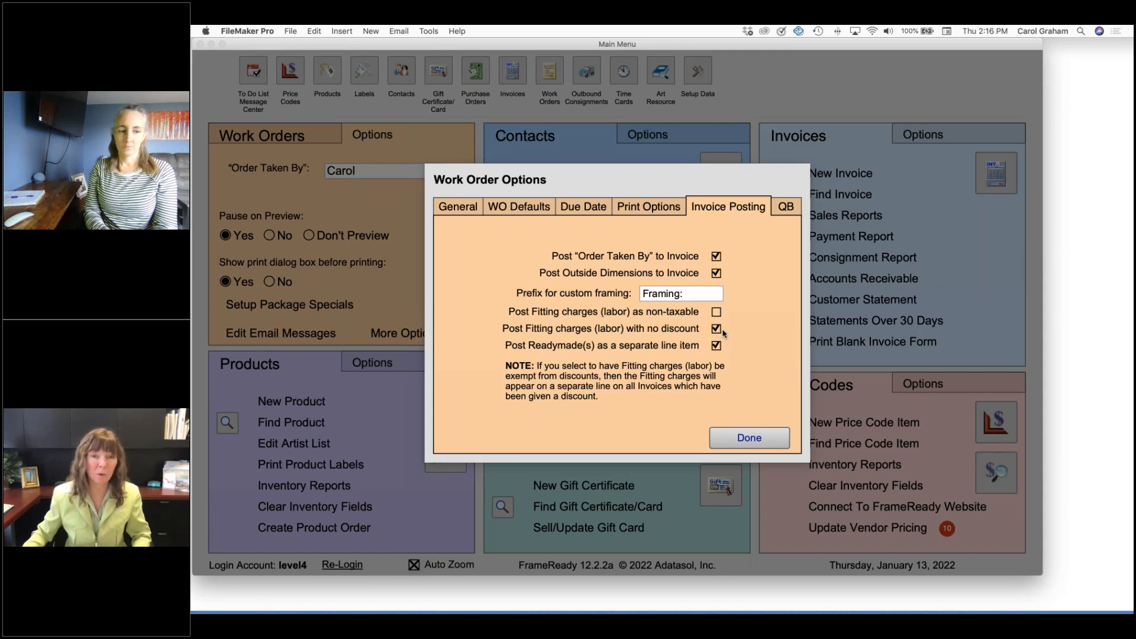
{"action": "left_click", "coordinate": [770, 436]}
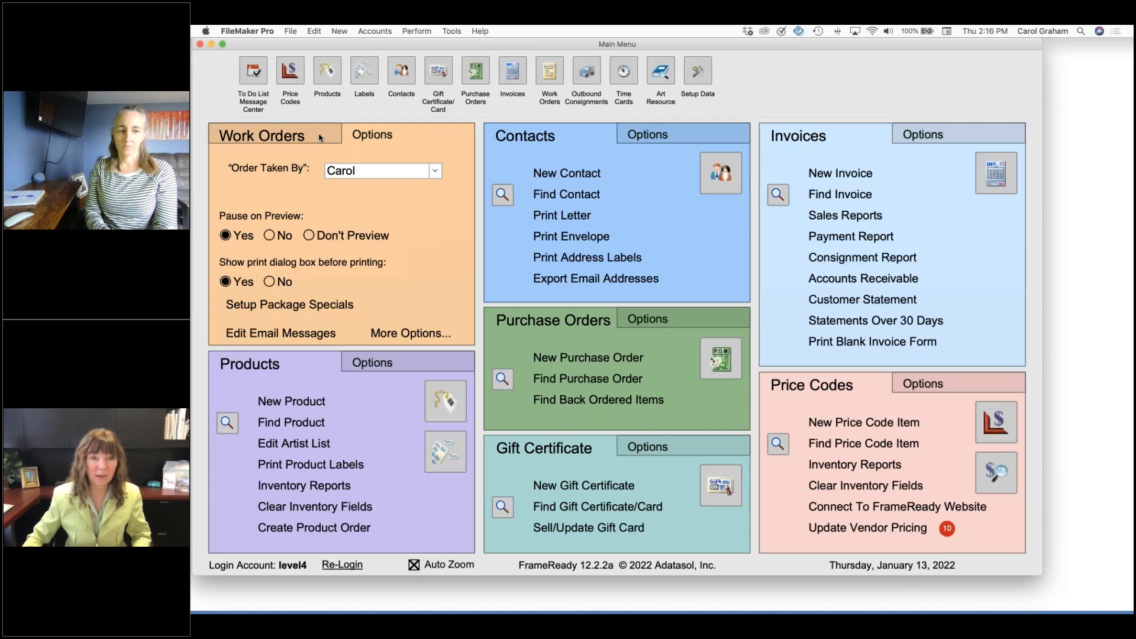
{"action": "left_click", "coordinate": [320, 138]}
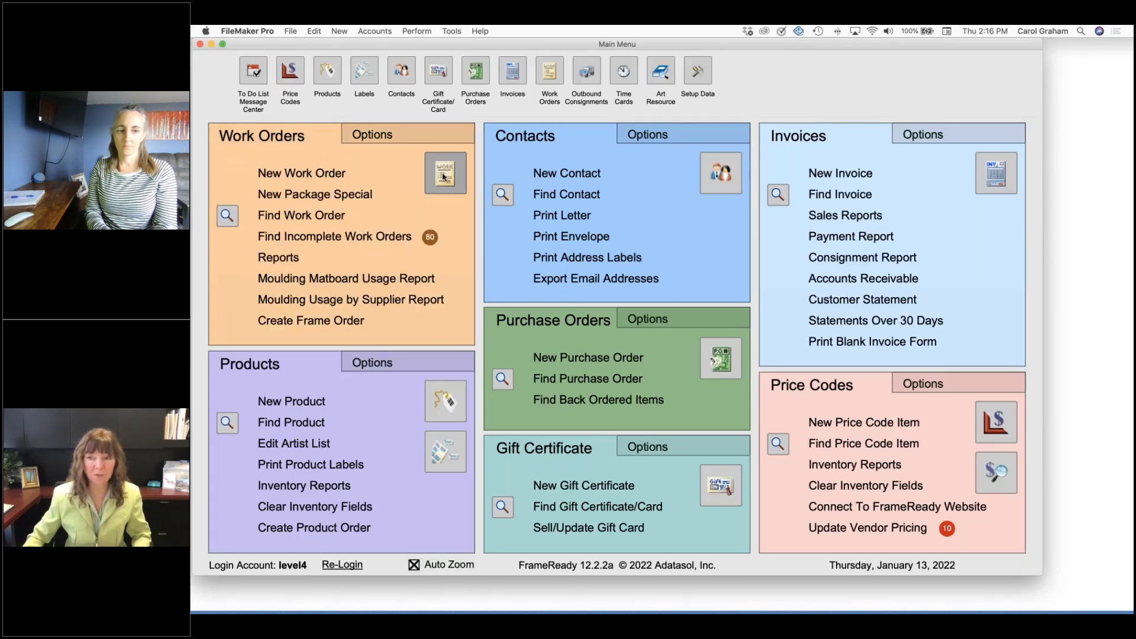
{"action": "left_click", "coordinate": [444, 176]}
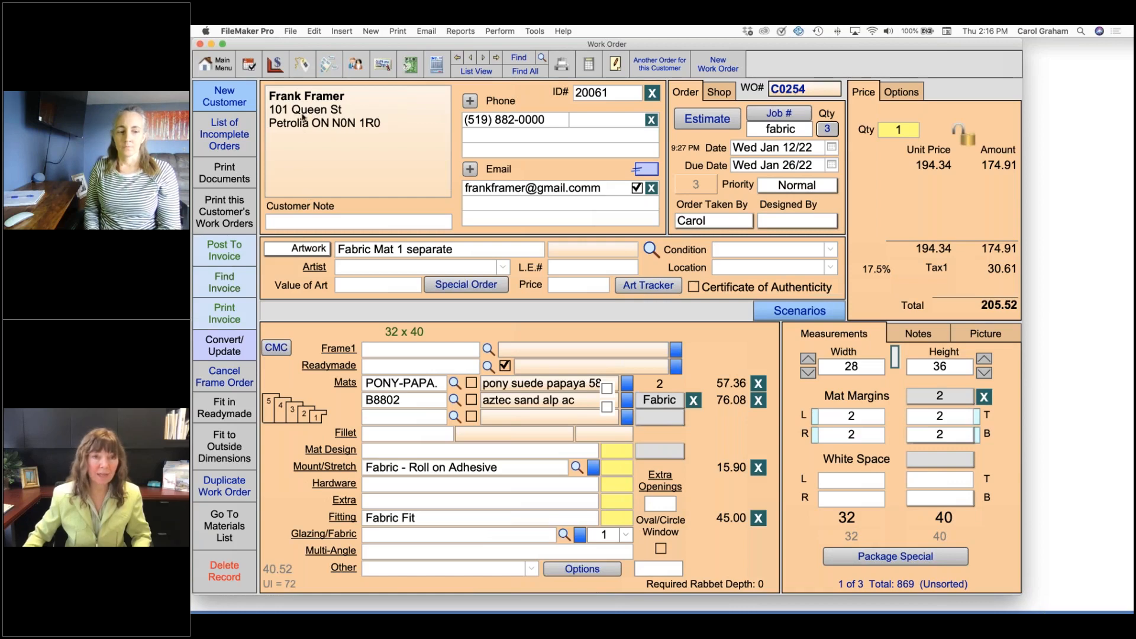
Go to the price codes and open the EMPR-SAND.FF fabric record from the list.
{"action": "left_click", "coordinate": [277, 66]}
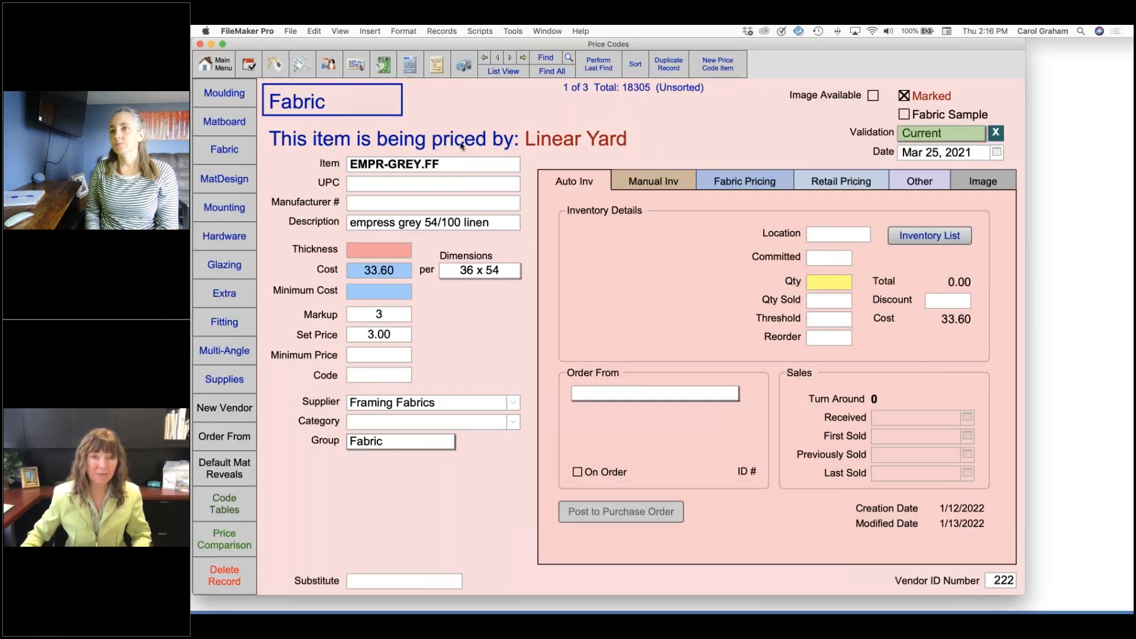
{"action": "left_click", "coordinate": [497, 71]}
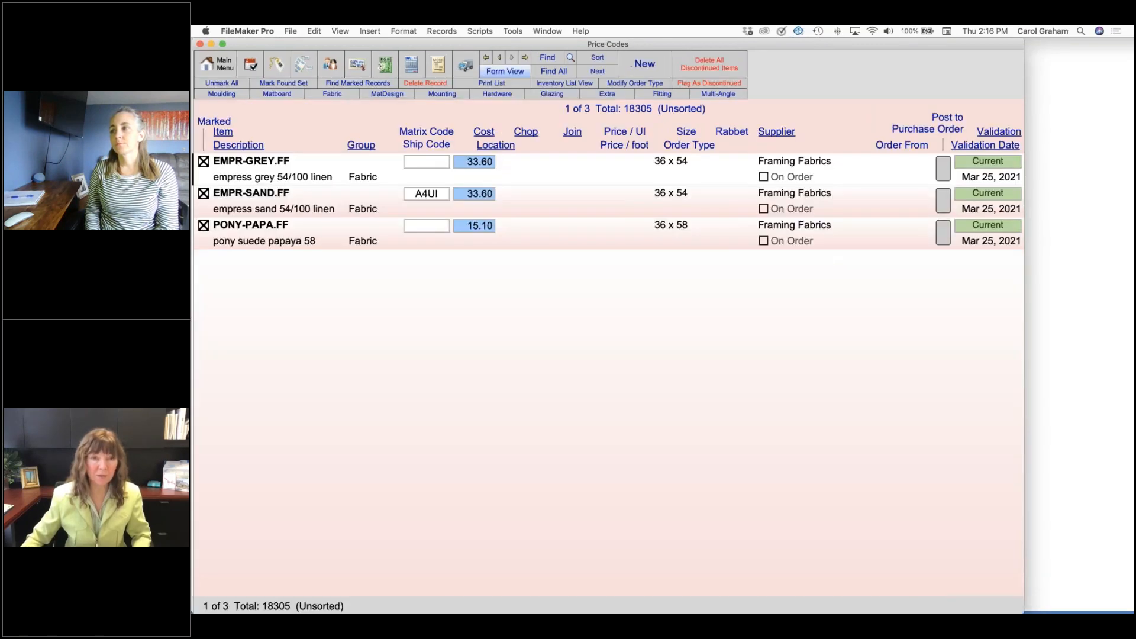
{"action": "left_click", "coordinate": [296, 205]}
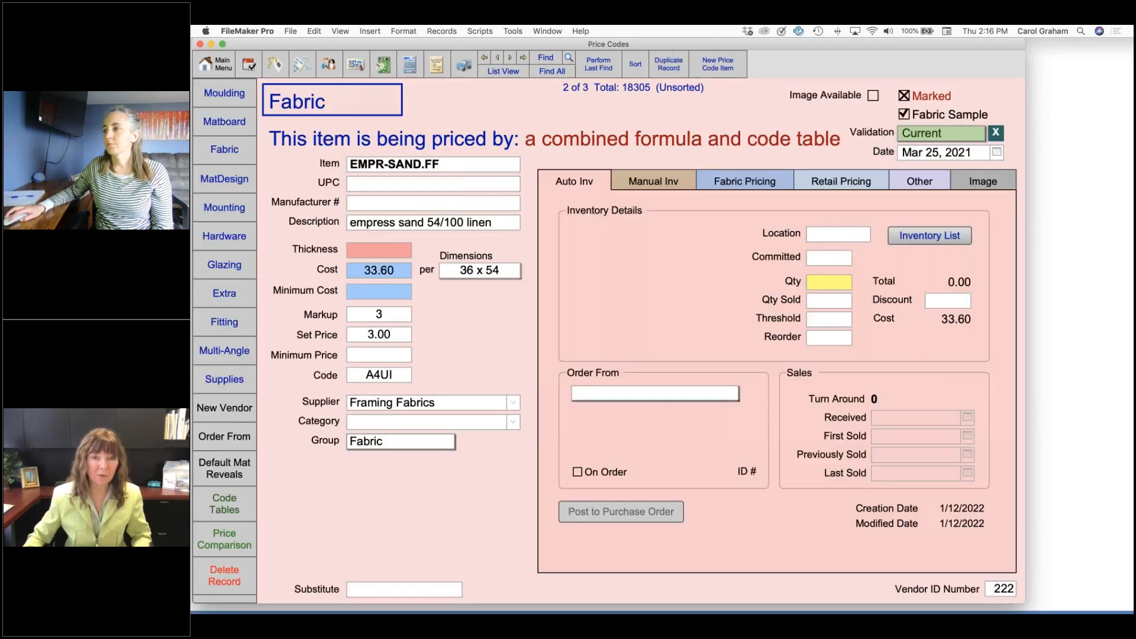
Review the EMPR-SAND.FF fabric's Markup, Set Price and Code formulas and turn off Combine Formula and Code Pricing.
{"action": "left_click", "coordinate": [745, 181]}
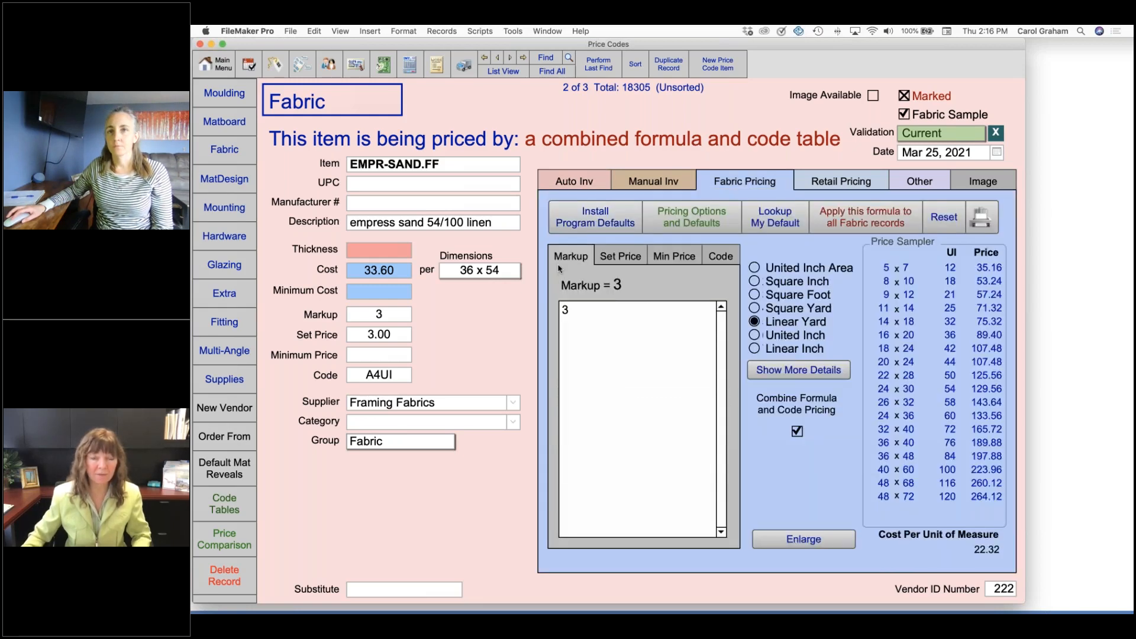
{"action": "left_click", "coordinate": [617, 256]}
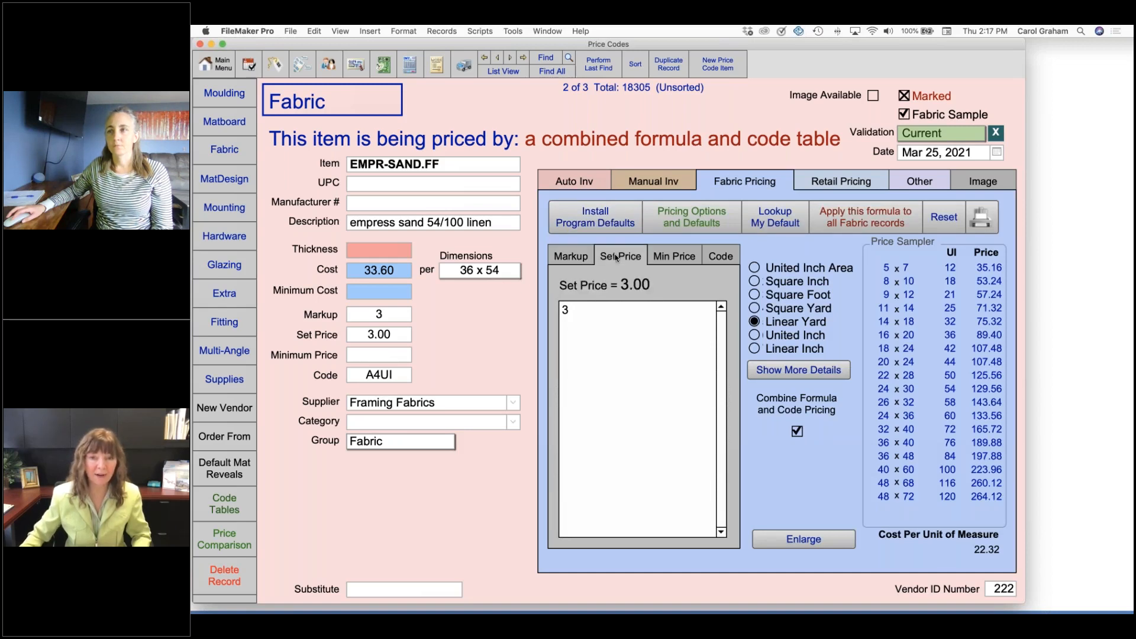
{"action": "left_click", "coordinate": [719, 256]}
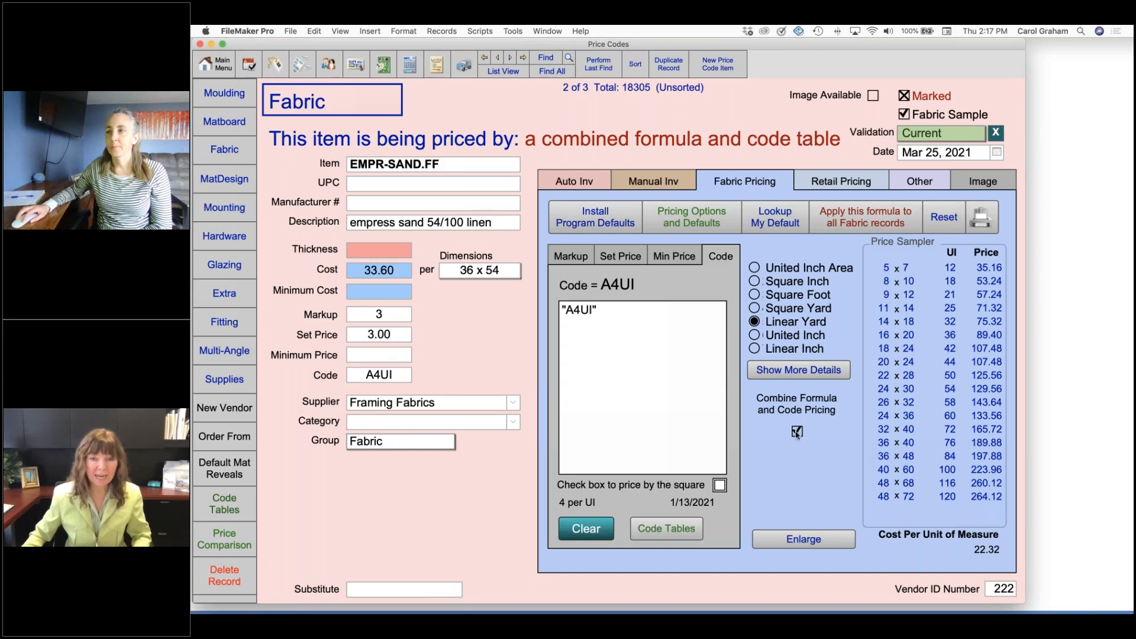
{"action": "left_click", "coordinate": [797, 432]}
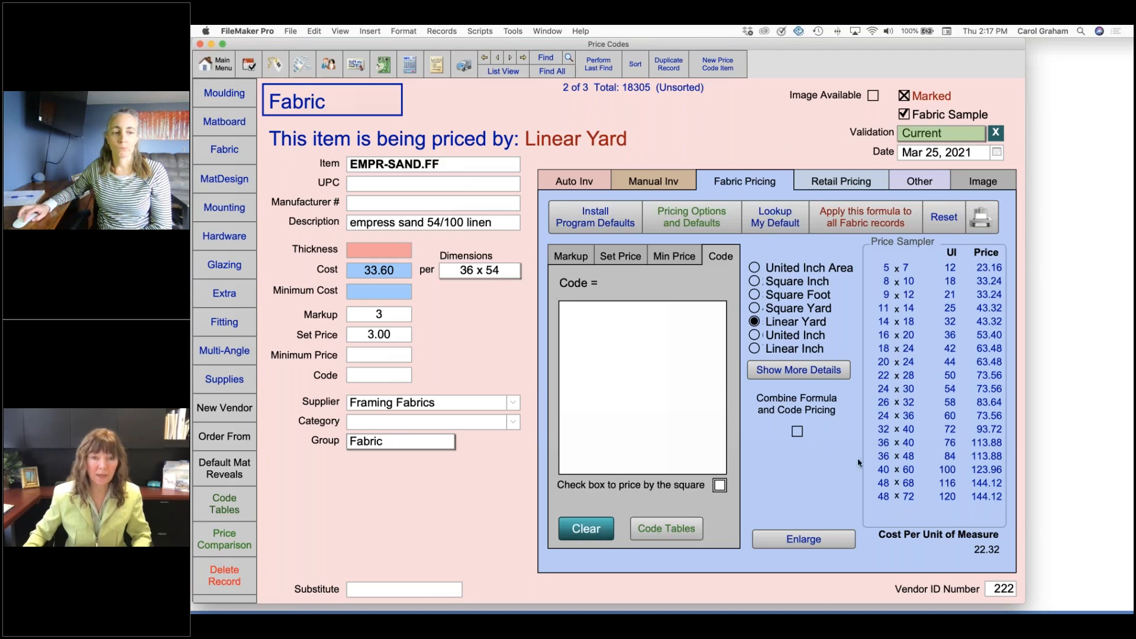
Create a code table named "3.5 Per UI" from the Increment By 2 UI template, priced at 3.50 per united inch.
{"action": "left_click", "coordinate": [233, 506]}
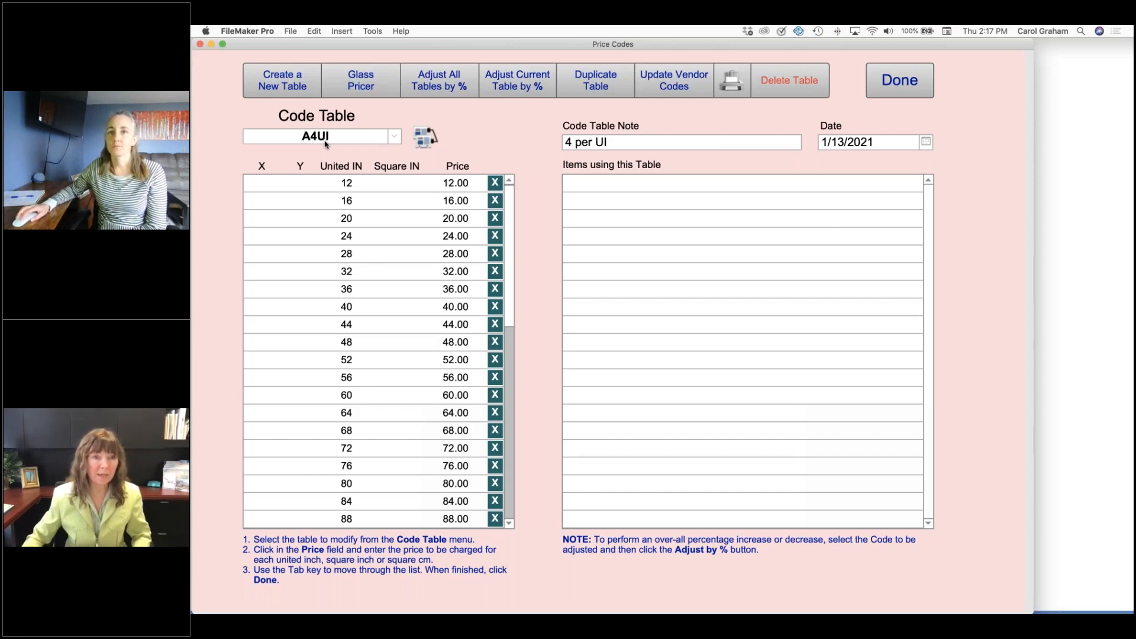
{"action": "left_click", "coordinate": [290, 90]}
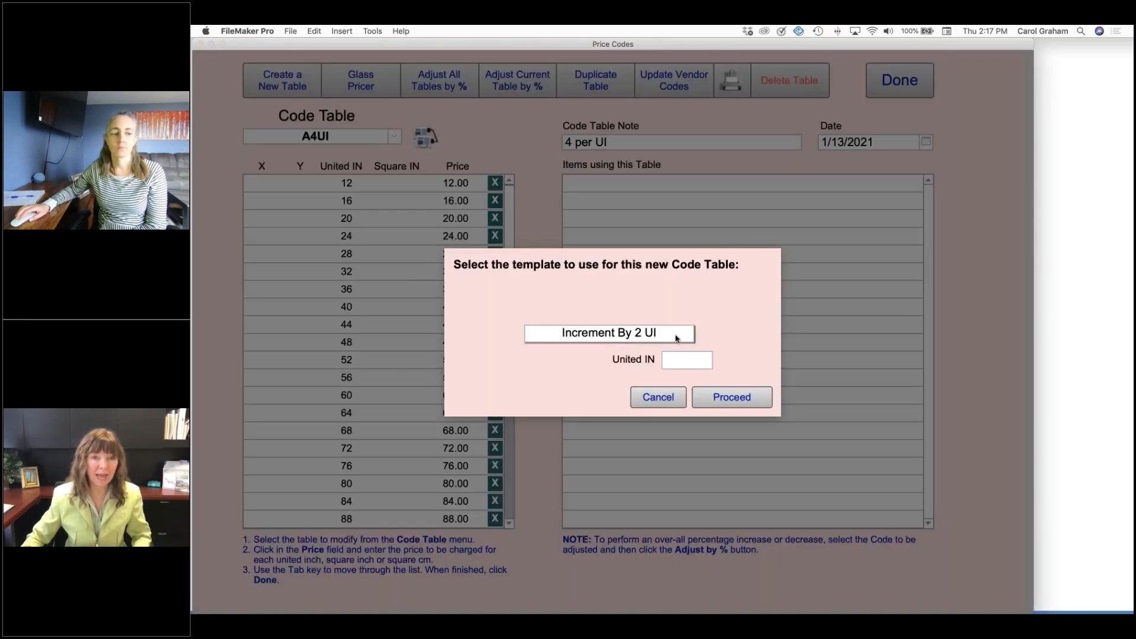
{"action": "left_click", "coordinate": [686, 363]}
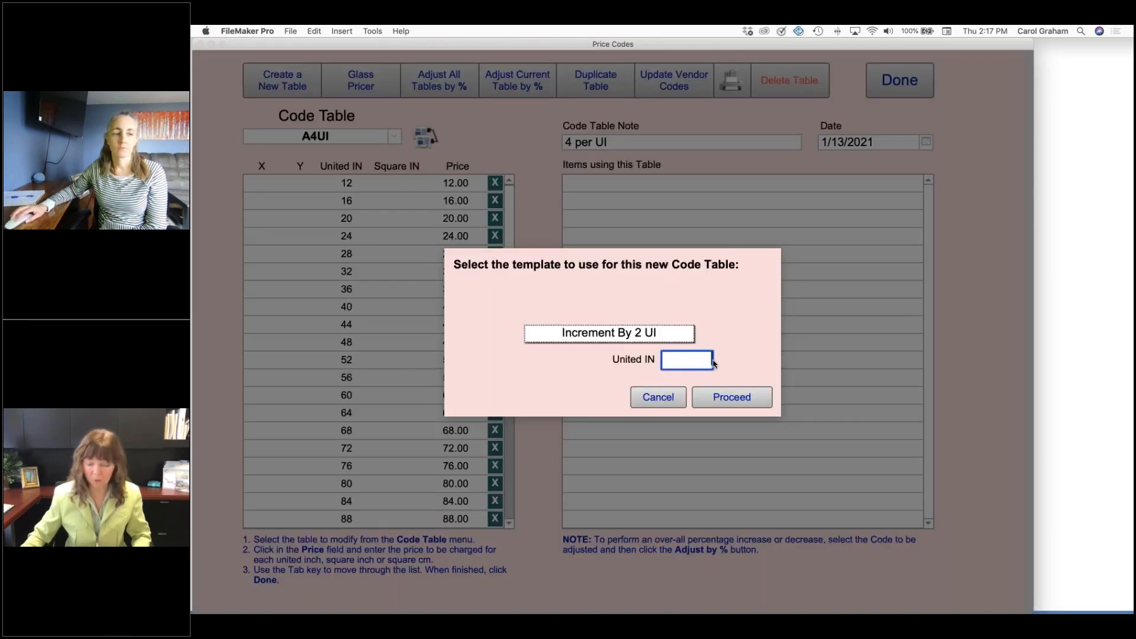
{"action": "type", "text": "3.50"}
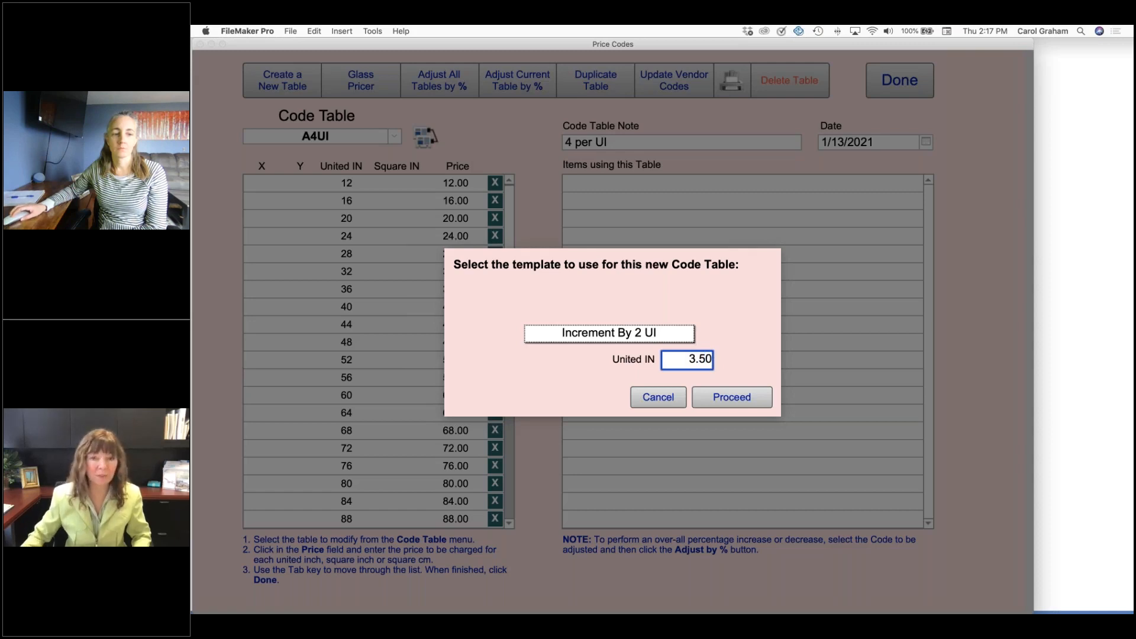
{"action": "left_click", "coordinate": [746, 348]}
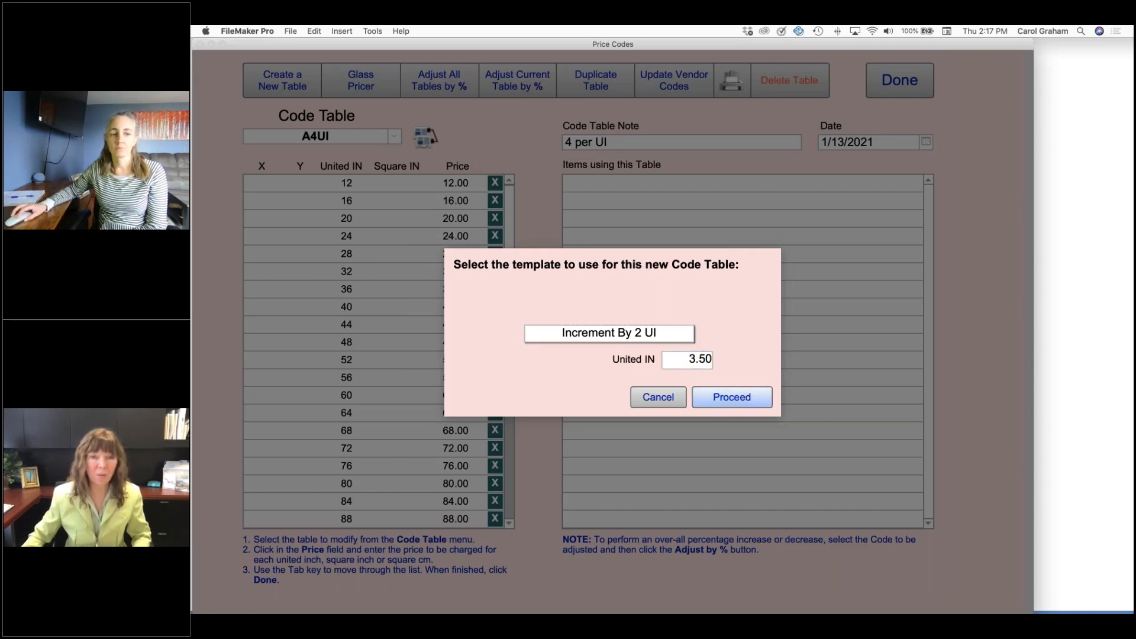
{"action": "left_click", "coordinate": [732, 397]}
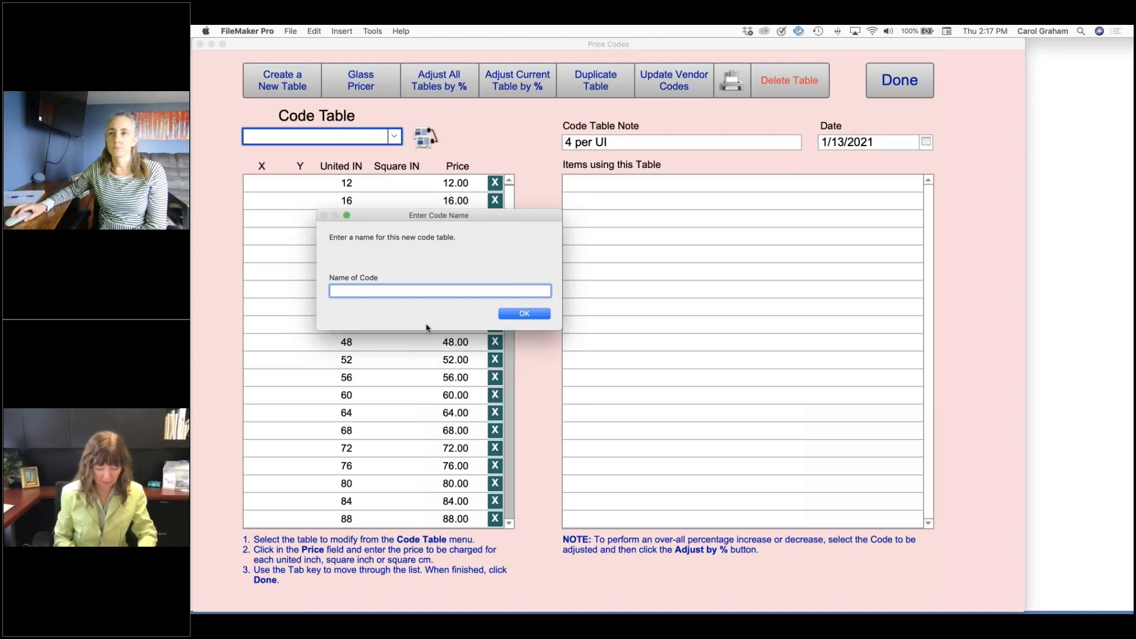
{"action": "type", "text": "3.5 Per"}
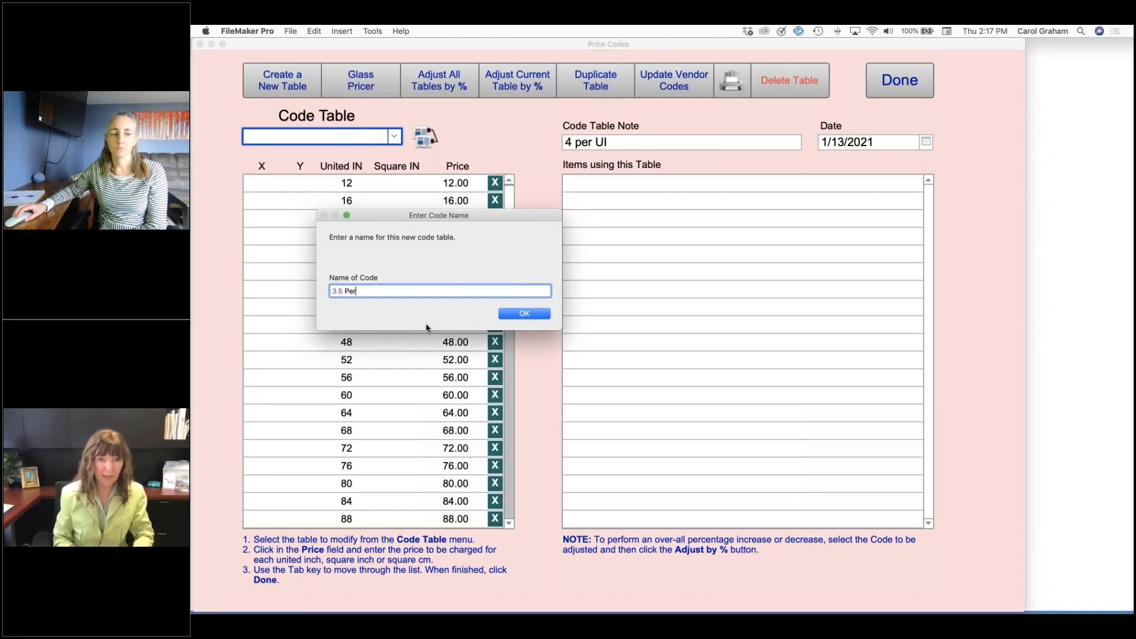
{"action": "type", "text": " UI"}
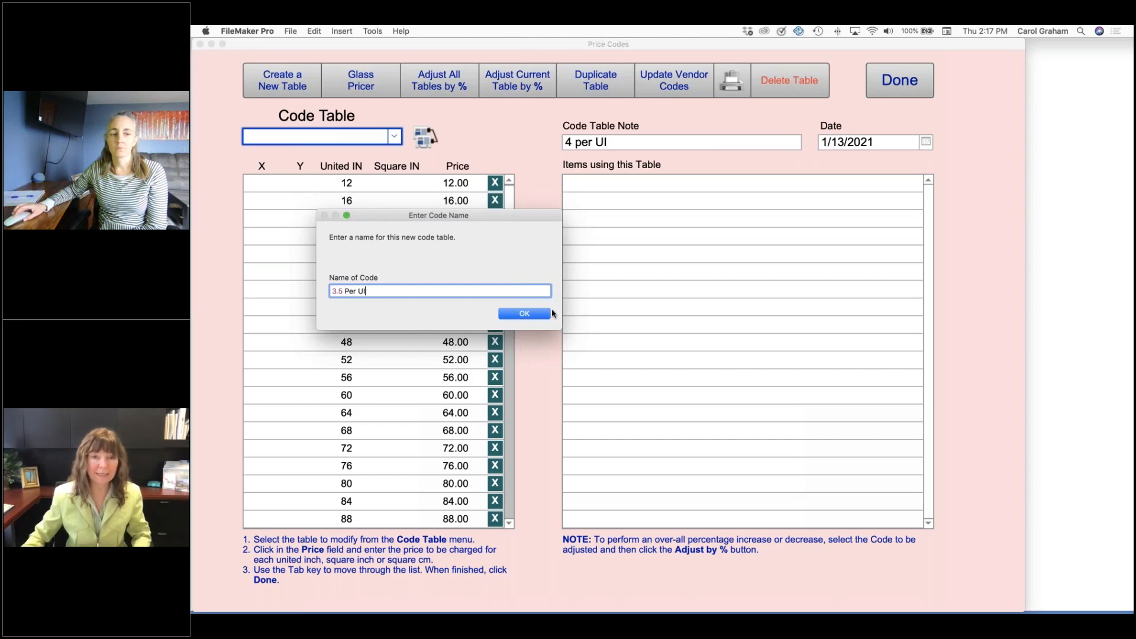
{"action": "left_click", "coordinate": [548, 314]}
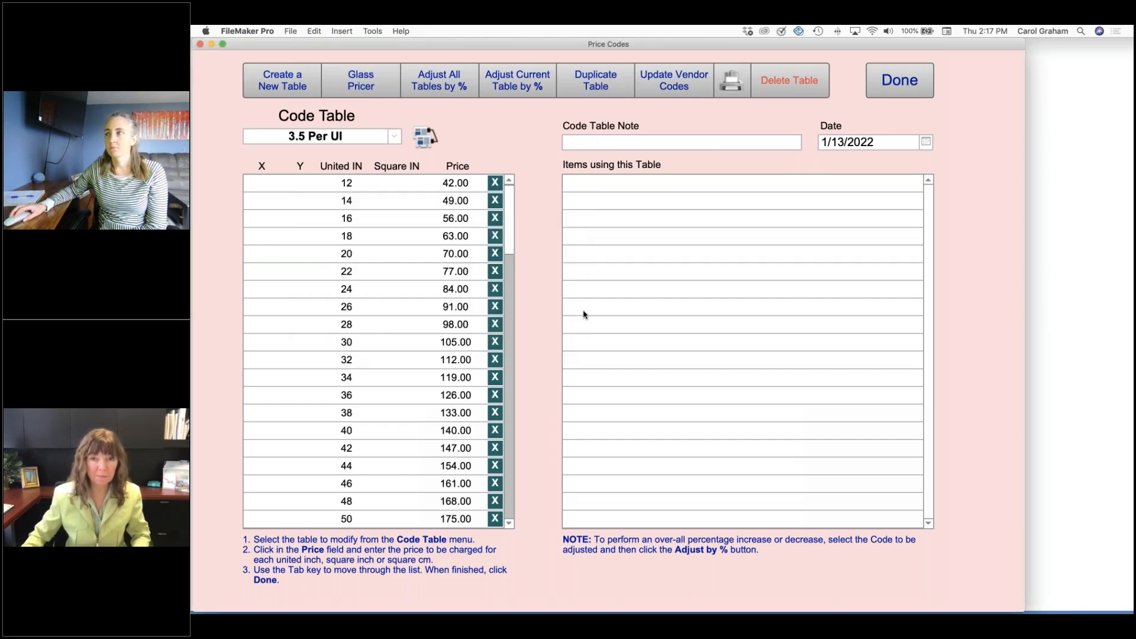
{"action": "left_click", "coordinate": [898, 84]}
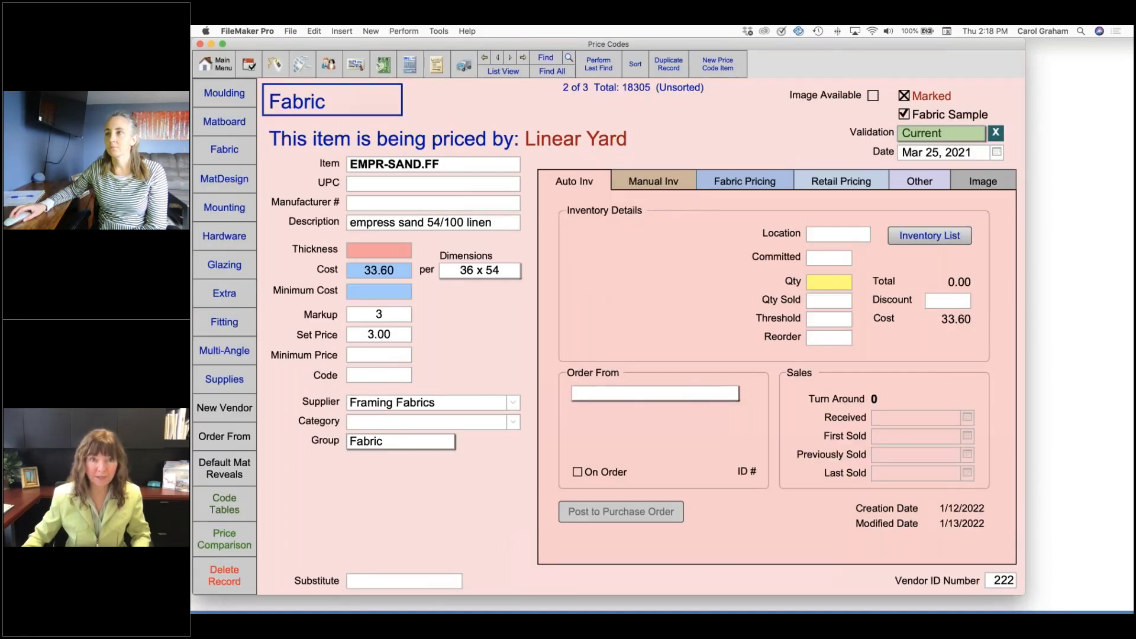
Assign the 3.5 Per UI code table to the EMPR-SAND.FF fabric and turn on Combine Formula and Code Pricing.
{"action": "left_click", "coordinate": [754, 183]}
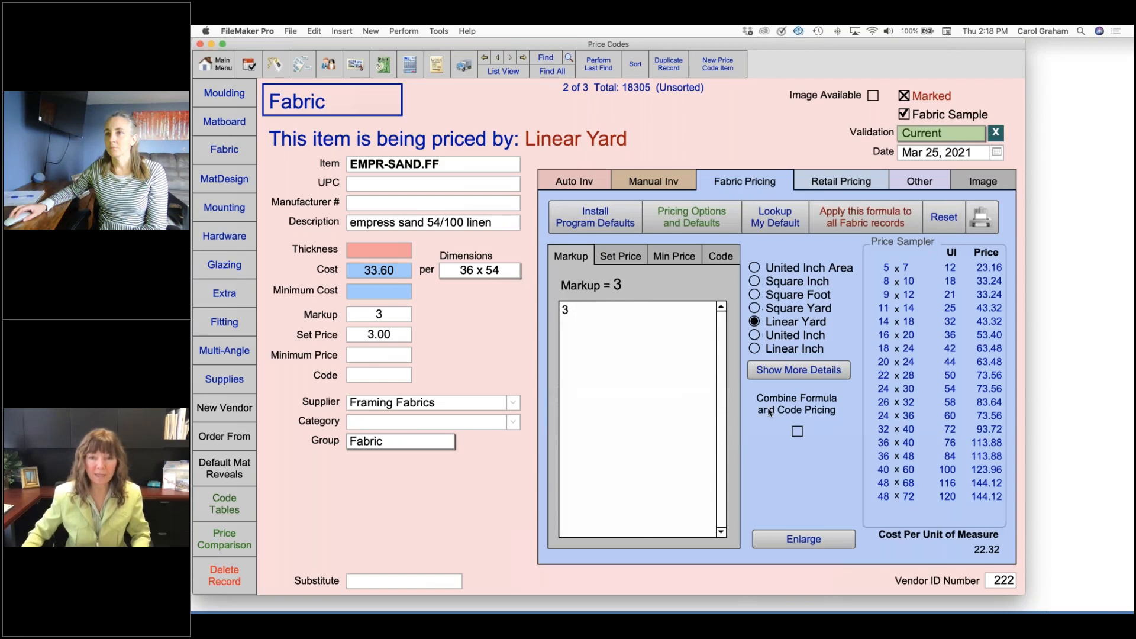
{"action": "left_click", "coordinate": [720, 257]}
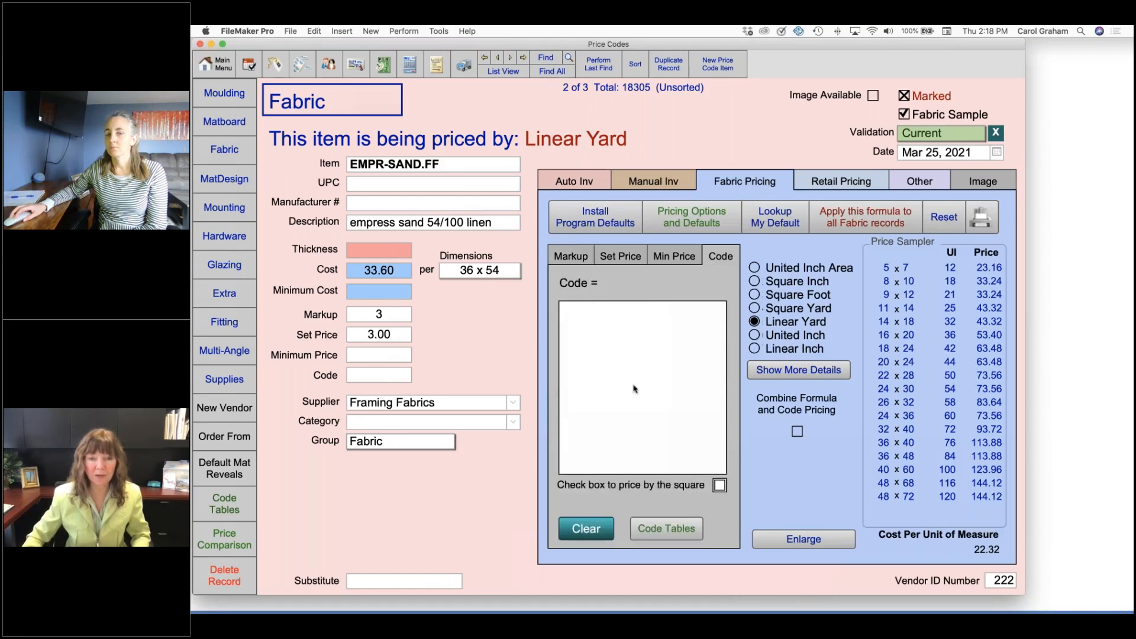
{"action": "left_click", "coordinate": [655, 414]}
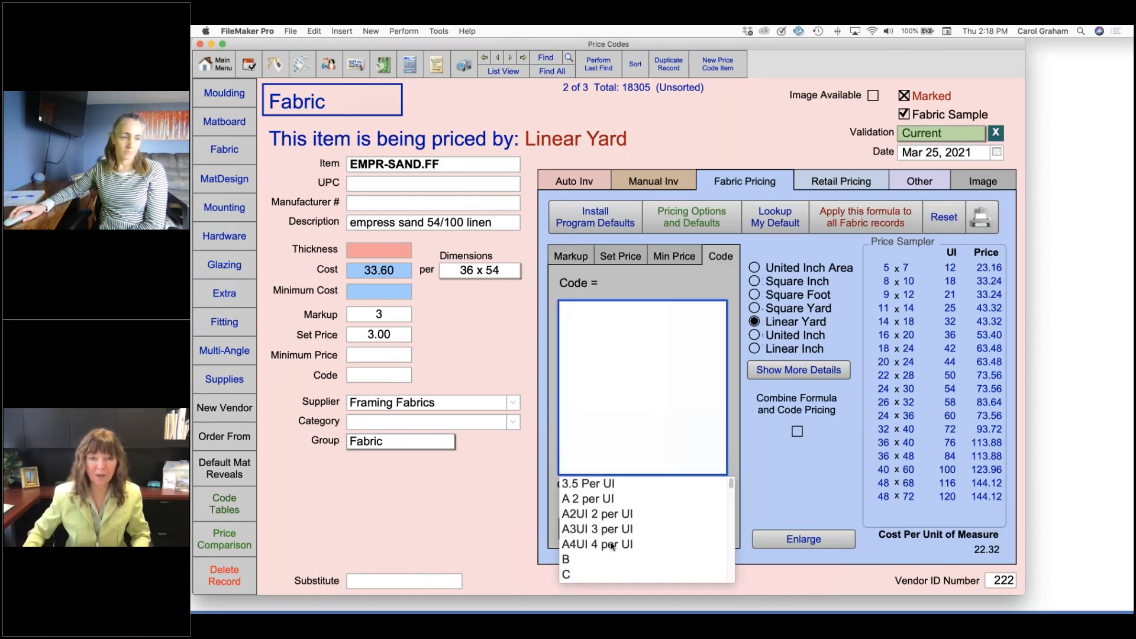
{"action": "left_click", "coordinate": [598, 484]}
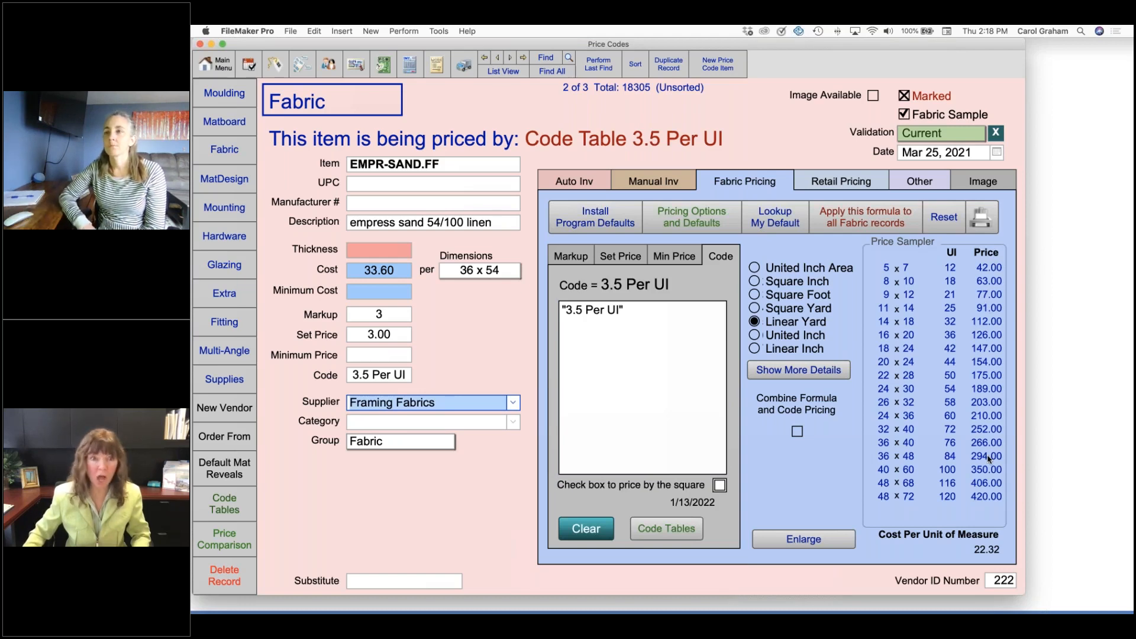
{"action": "left_click", "coordinate": [797, 431]}
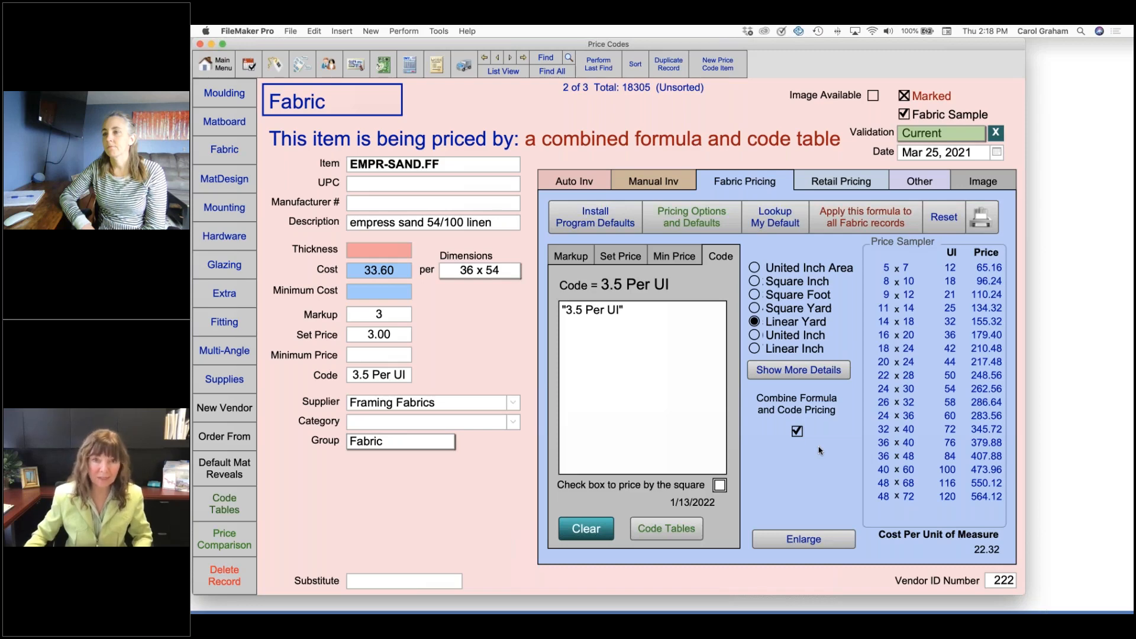
Go to the Fabric Mat 2 combined work order and compare Fabric Mat Sep 1.pdf with Fab Mat Comb 2.pdf side by side in Preview.
{"action": "left_click", "coordinate": [436, 65]}
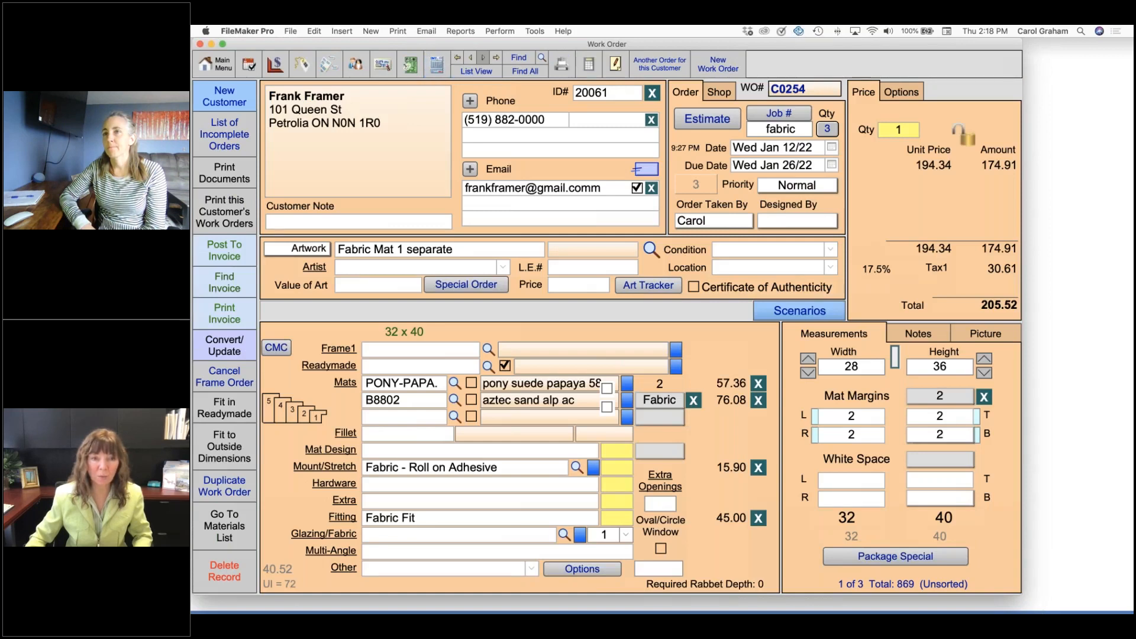
{"action": "key", "text": "ctrl+Down"}
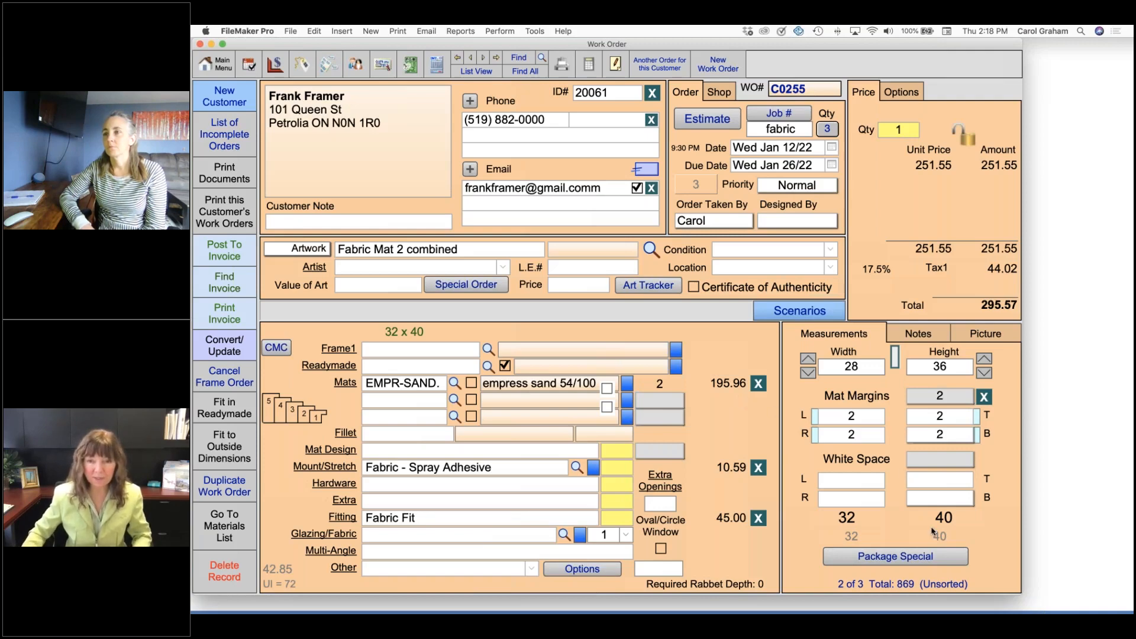
{"action": "mouse_move", "coordinate": [1037, 599]}
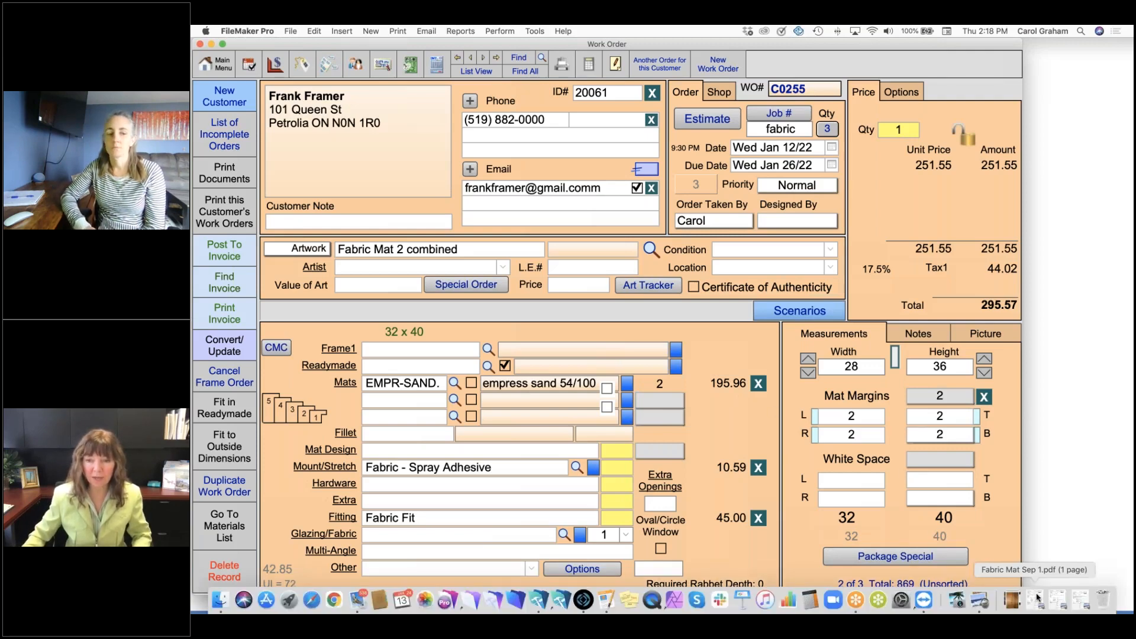
{"action": "left_click", "coordinate": [1037, 598]}
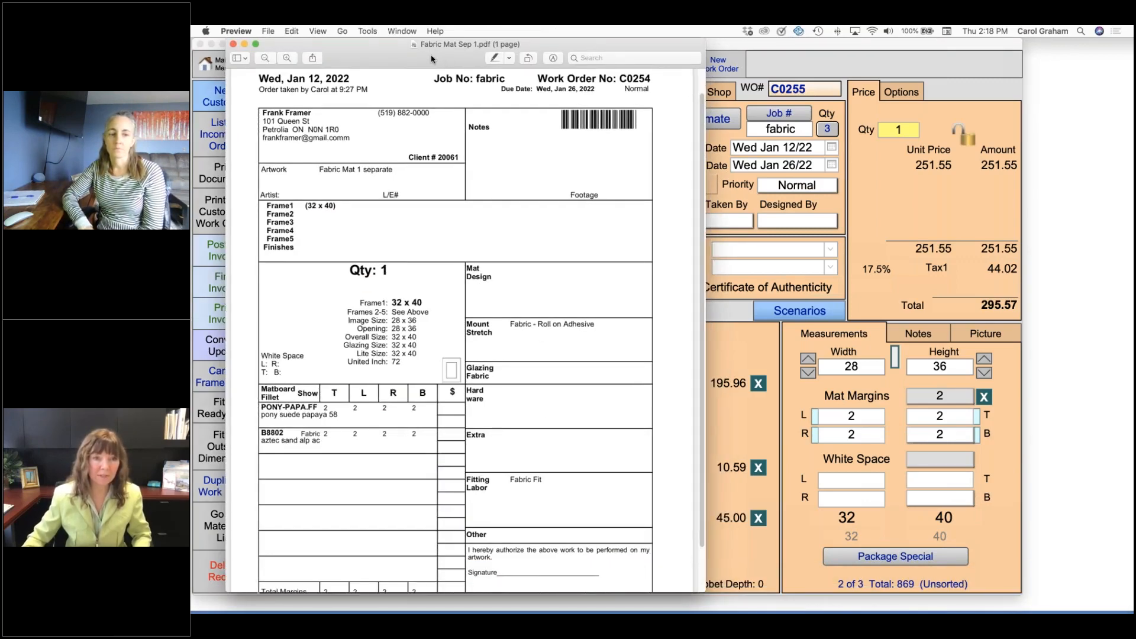
{"action": "left_click_drag", "start_coordinate": [431, 55], "coordinate": [406, 57]}
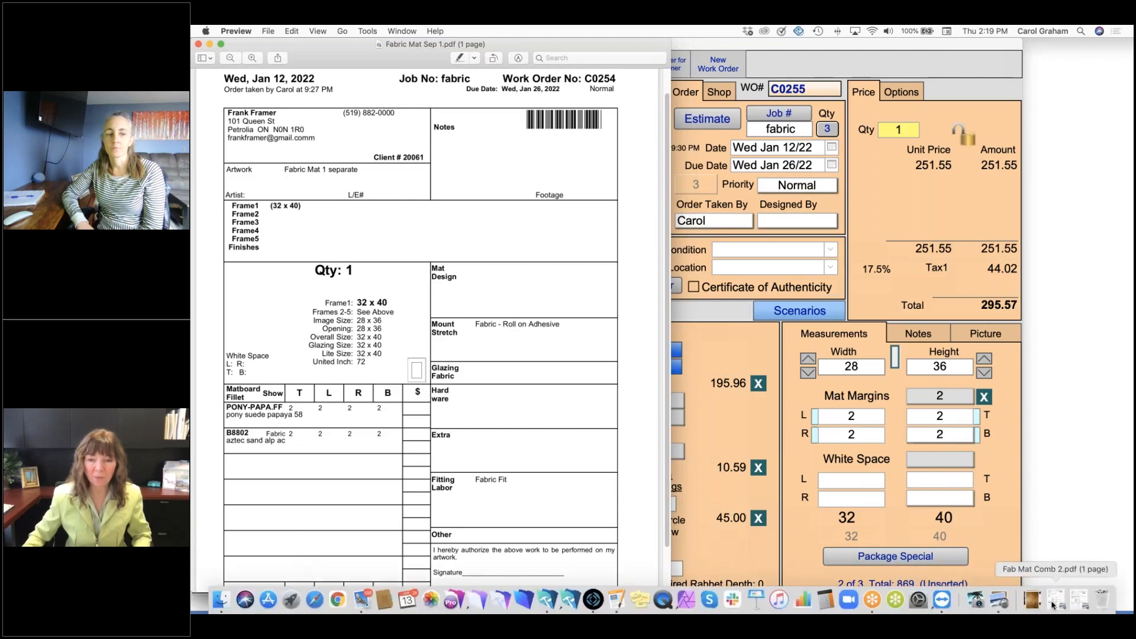
{"action": "left_click", "coordinate": [1054, 602]}
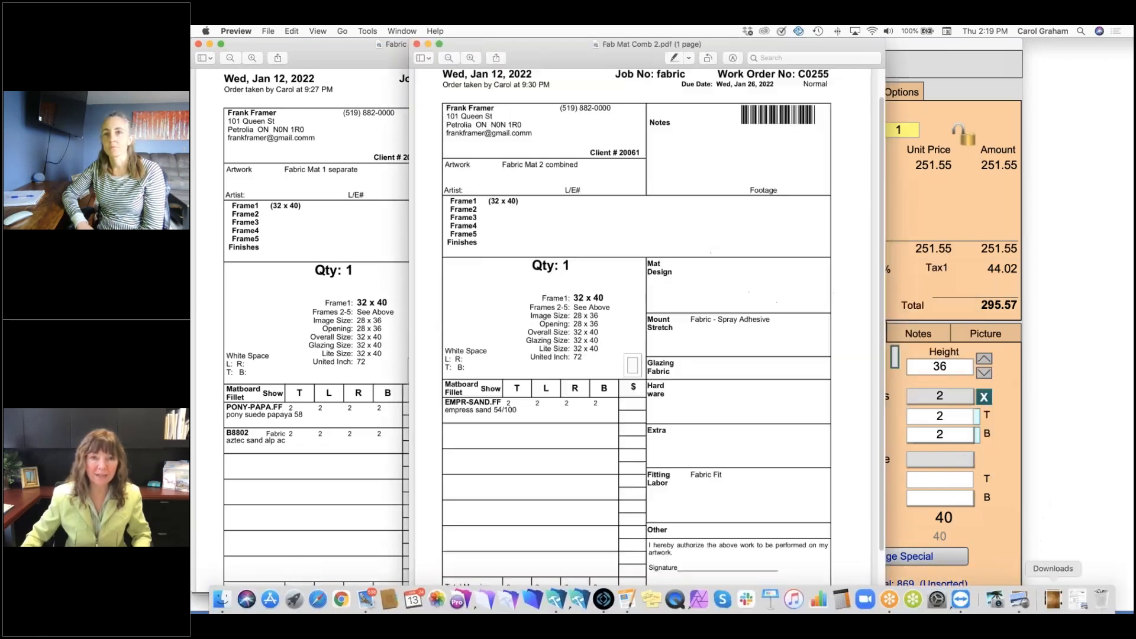
{"action": "left_click_drag", "start_coordinate": [545, 56], "coordinate": [746, 59]}
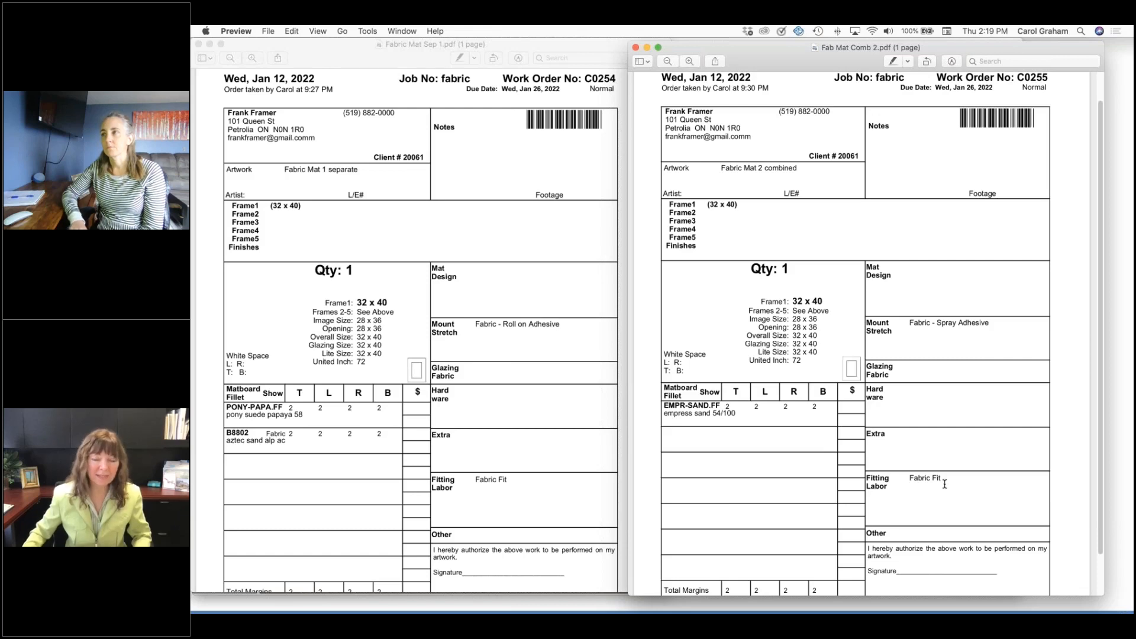
{"action": "left_click", "coordinate": [637, 47]}
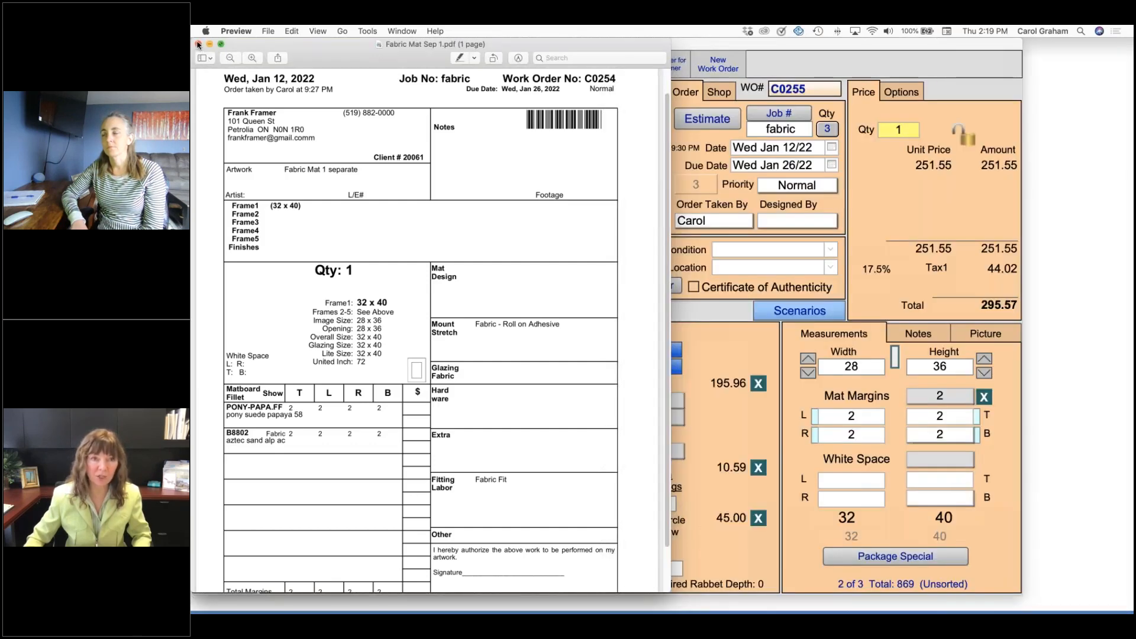
{"action": "left_click", "coordinate": [199, 44]}
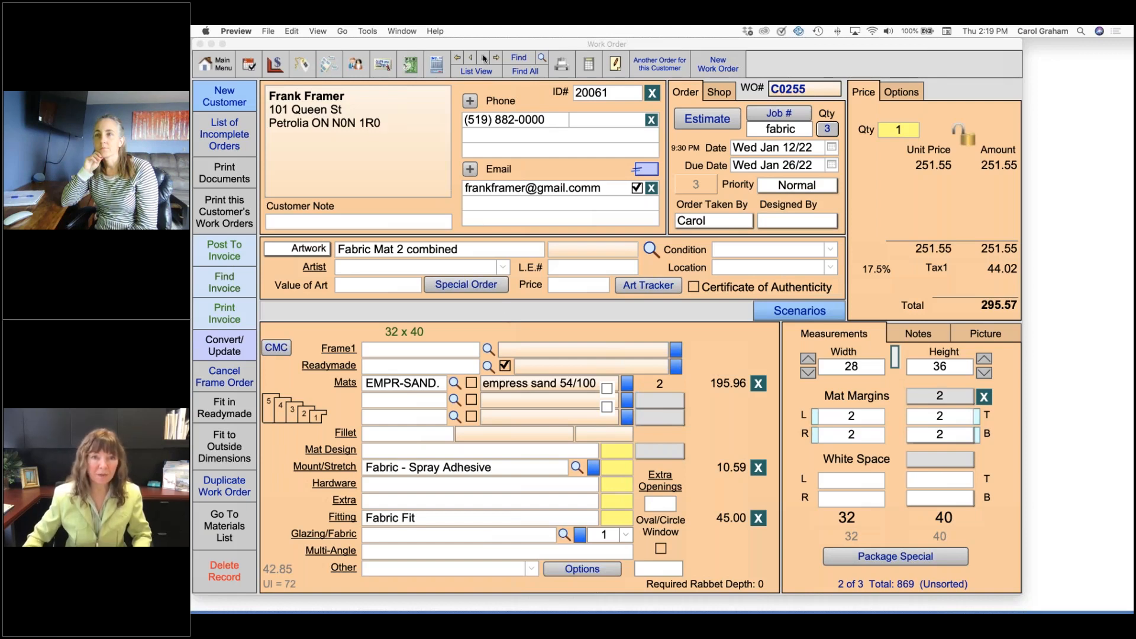
Go to the Fabric on Liner work order and open its layered frames details.
{"action": "left_click", "coordinate": [482, 84]}
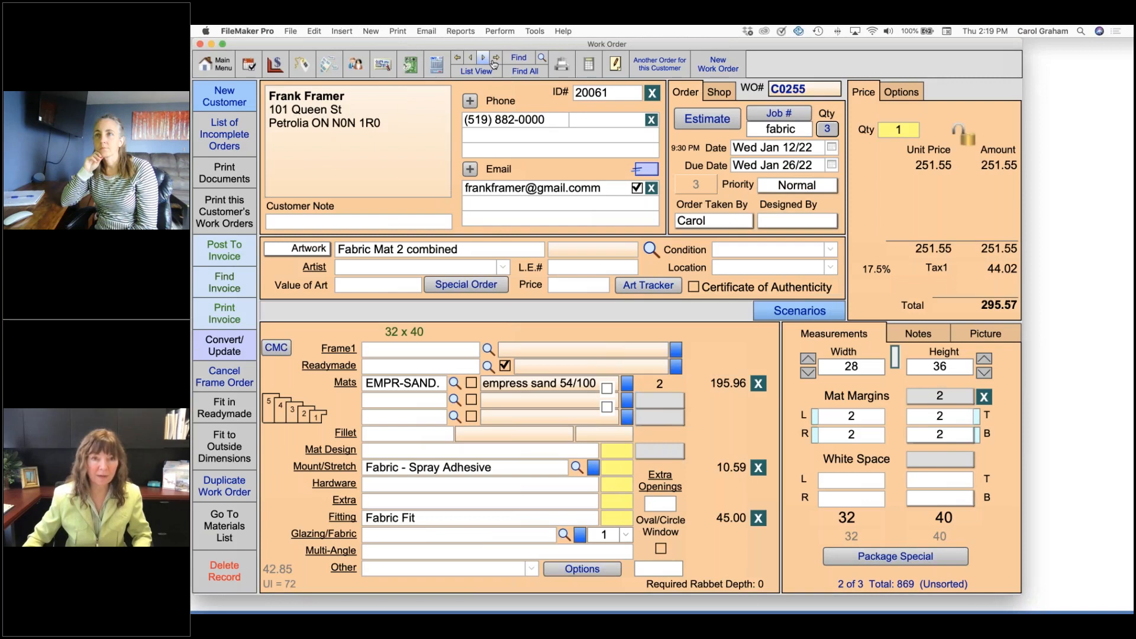
{"action": "left_click", "coordinate": [494, 61]}
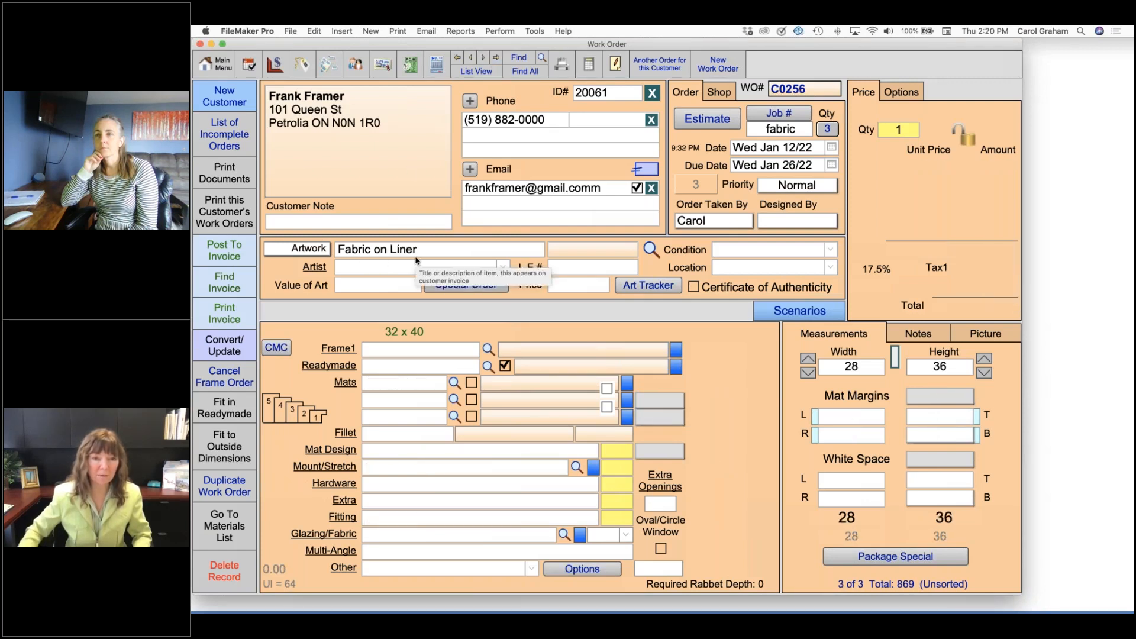
{"action": "left_click", "coordinate": [306, 411]}
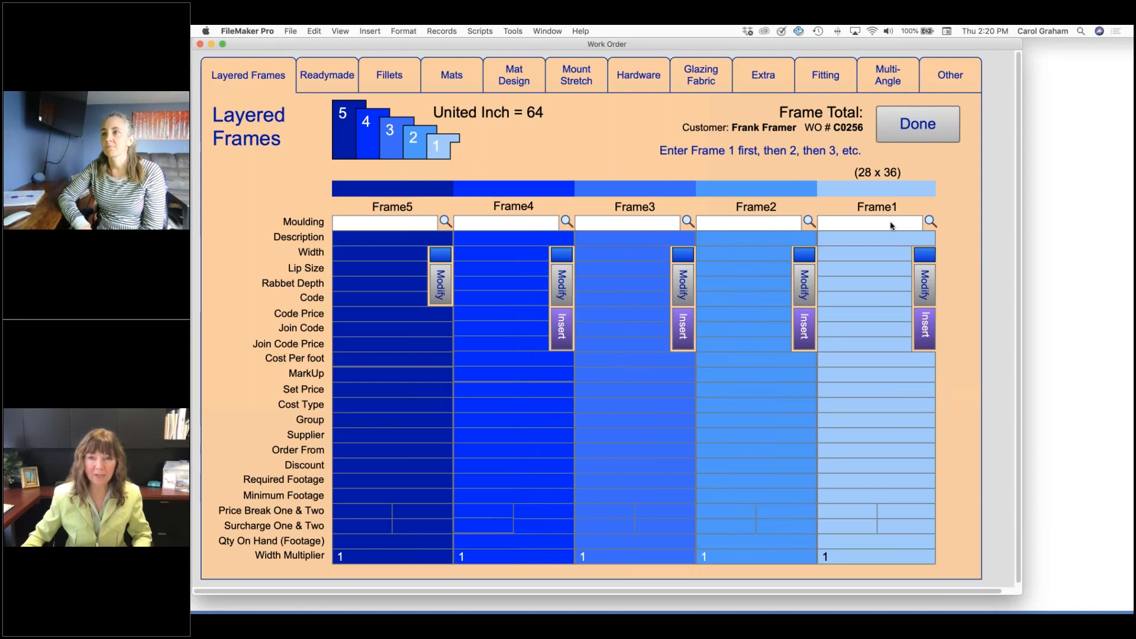
Search the Frame 1 mouldings for the Liner group with Current status, and close the results without picking one.
{"action": "left_click", "coordinate": [931, 222]}
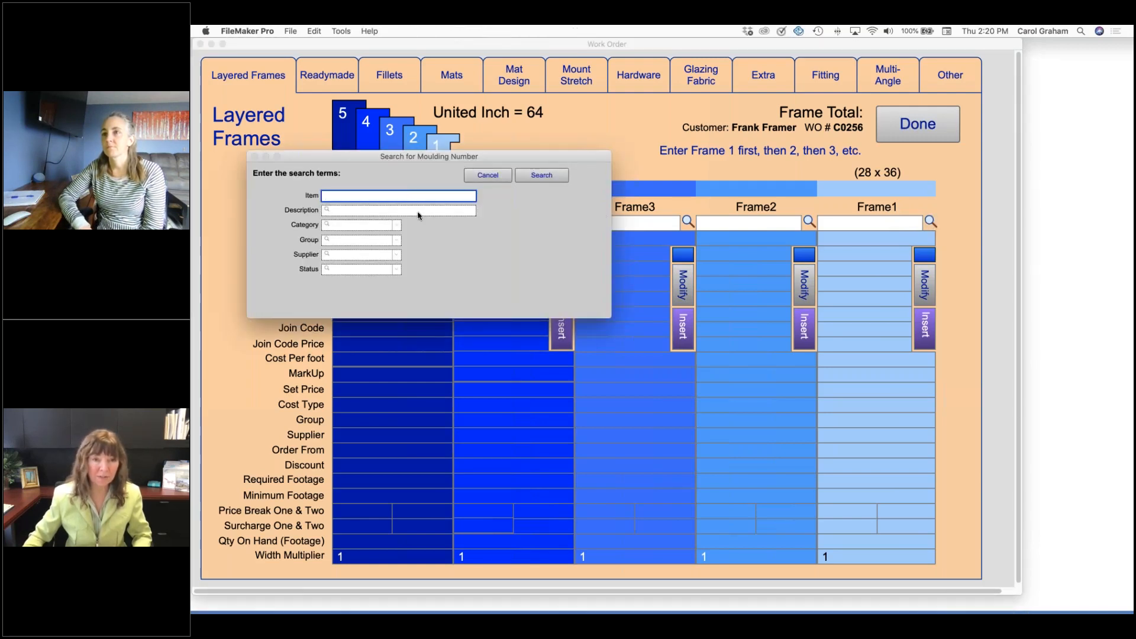
{"action": "left_click", "coordinate": [397, 241]}
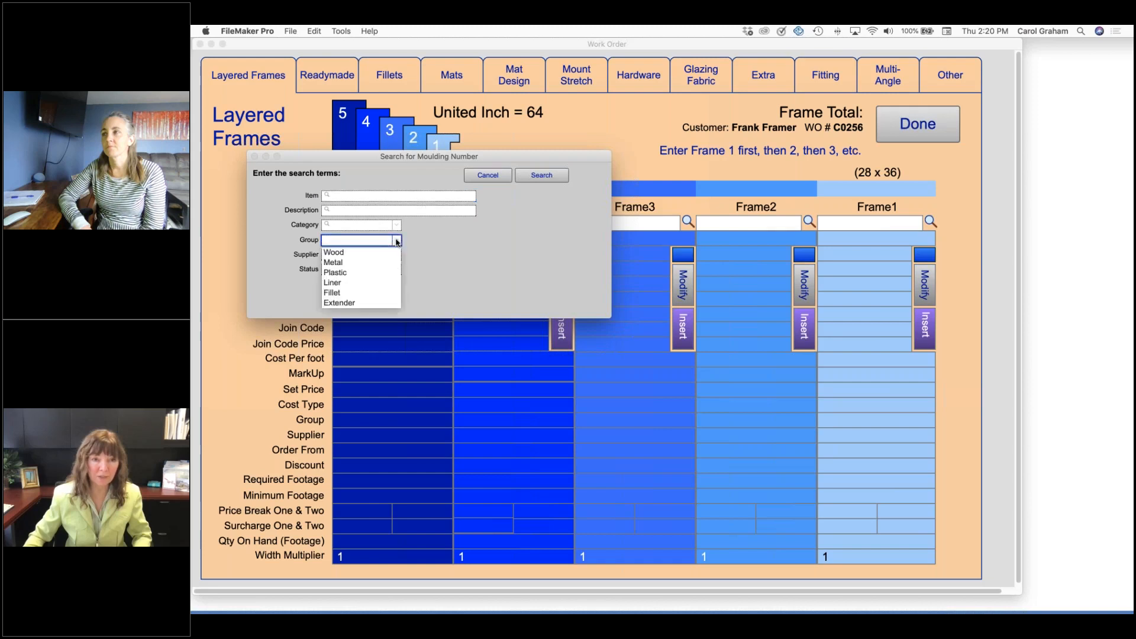
{"action": "left_click", "coordinate": [336, 284]}
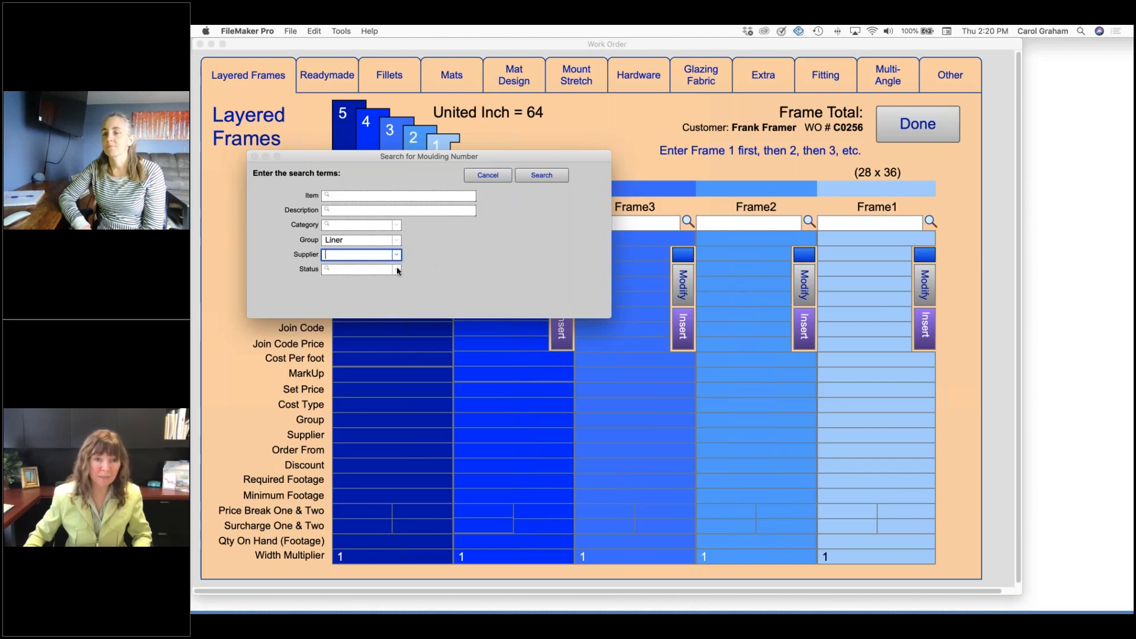
{"action": "key", "text": "Tab"}
{"action": "left_click", "coordinate": [358, 282]}
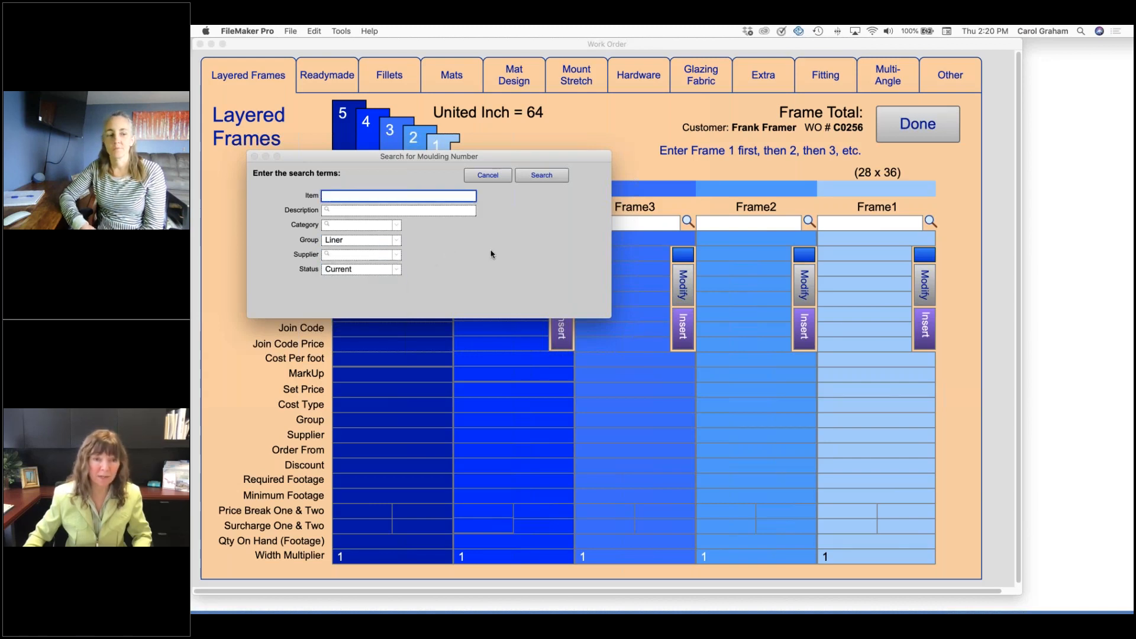
{"action": "left_click", "coordinate": [552, 176]}
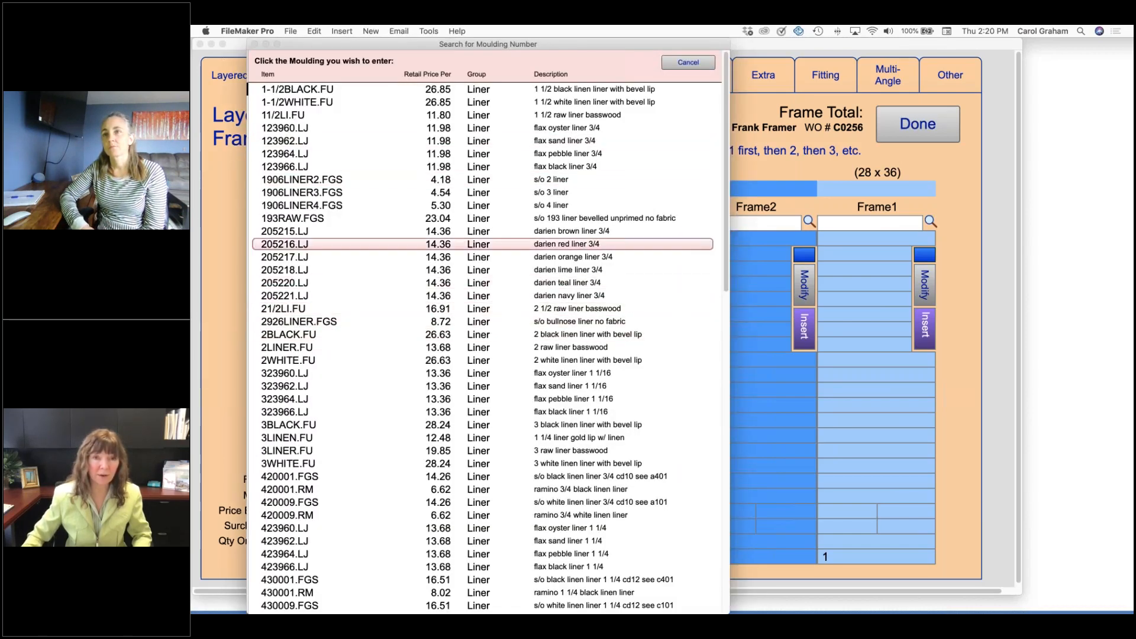
{"action": "left_click", "coordinate": [680, 66]}
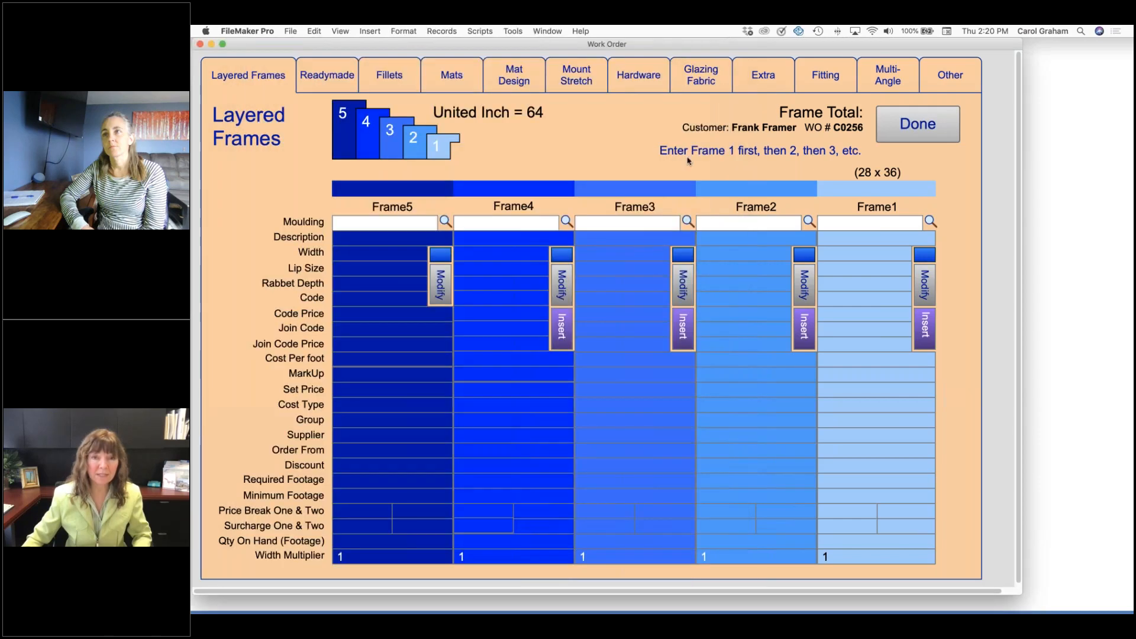
Search the Frame 1 mouldings for description raw, group Liner and status Current, and enter the 2LINER.FU liner.
{"action": "left_click", "coordinate": [931, 221]}
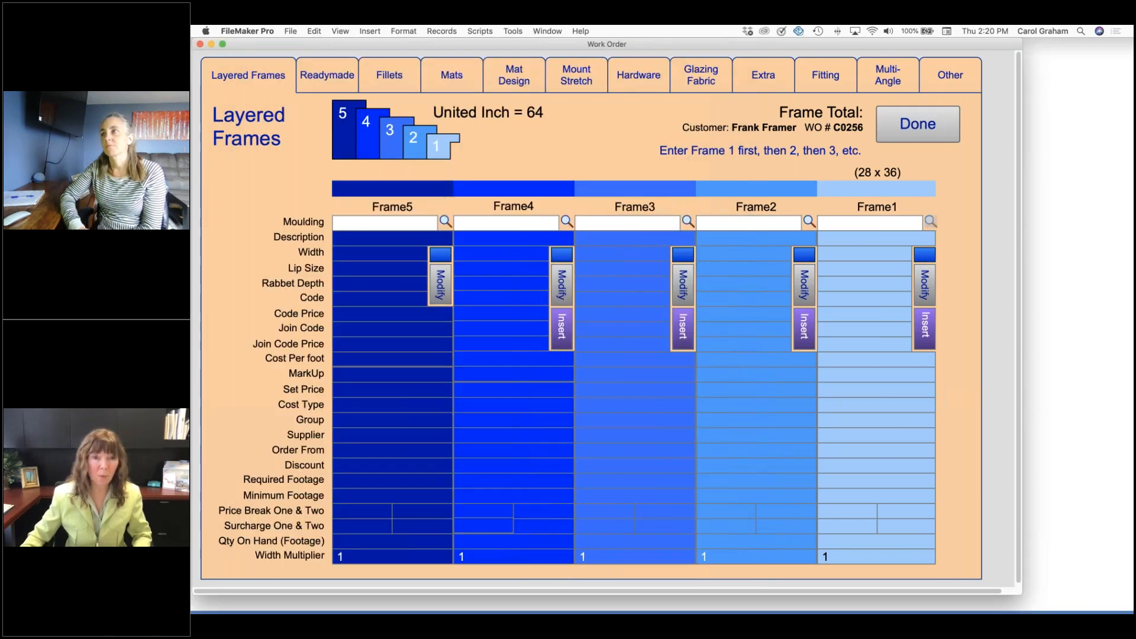
{"action": "left_click", "coordinate": [406, 210]}
{"action": "type", "text": "raw"}
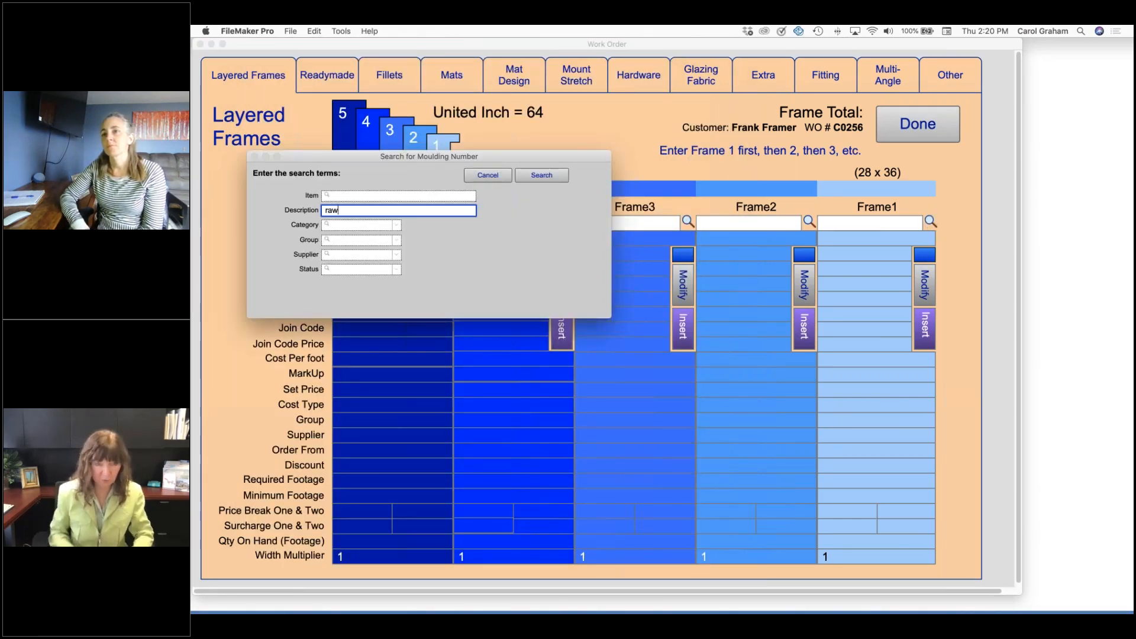
{"action": "left_click", "coordinate": [396, 240]}
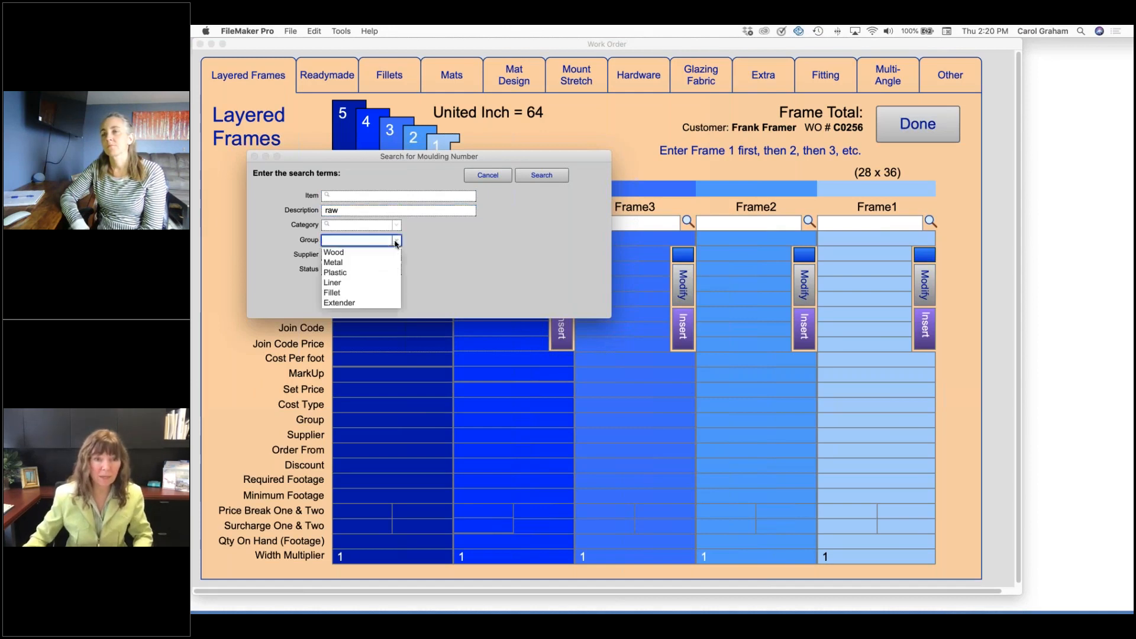
{"action": "left_click", "coordinate": [340, 283]}
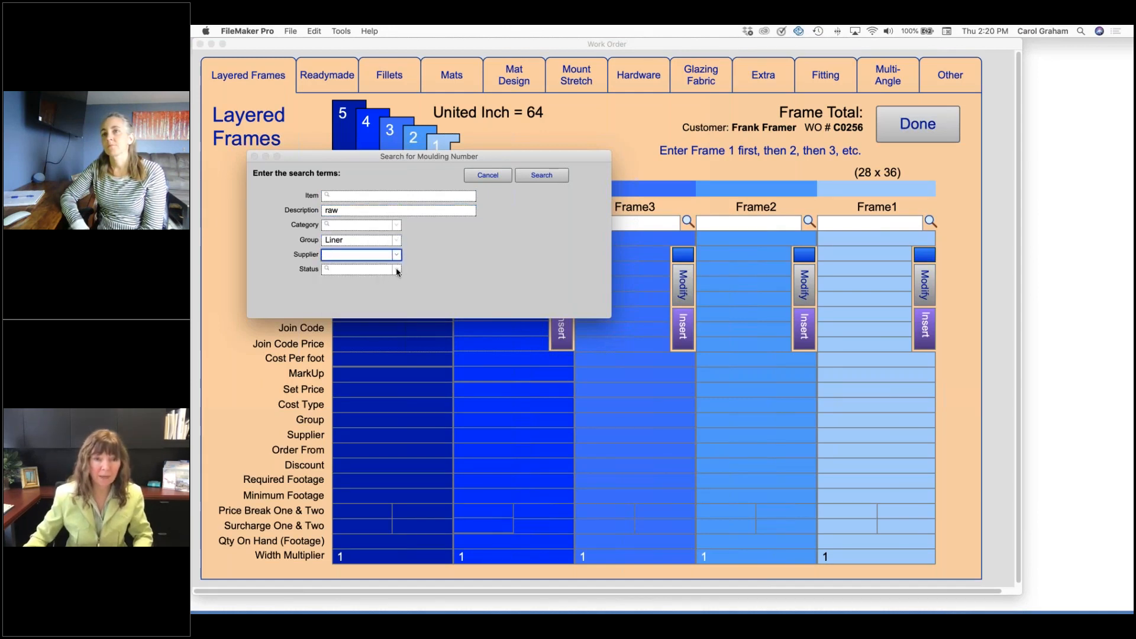
{"action": "left_click", "coordinate": [396, 270]}
{"action": "left_click", "coordinate": [366, 283]}
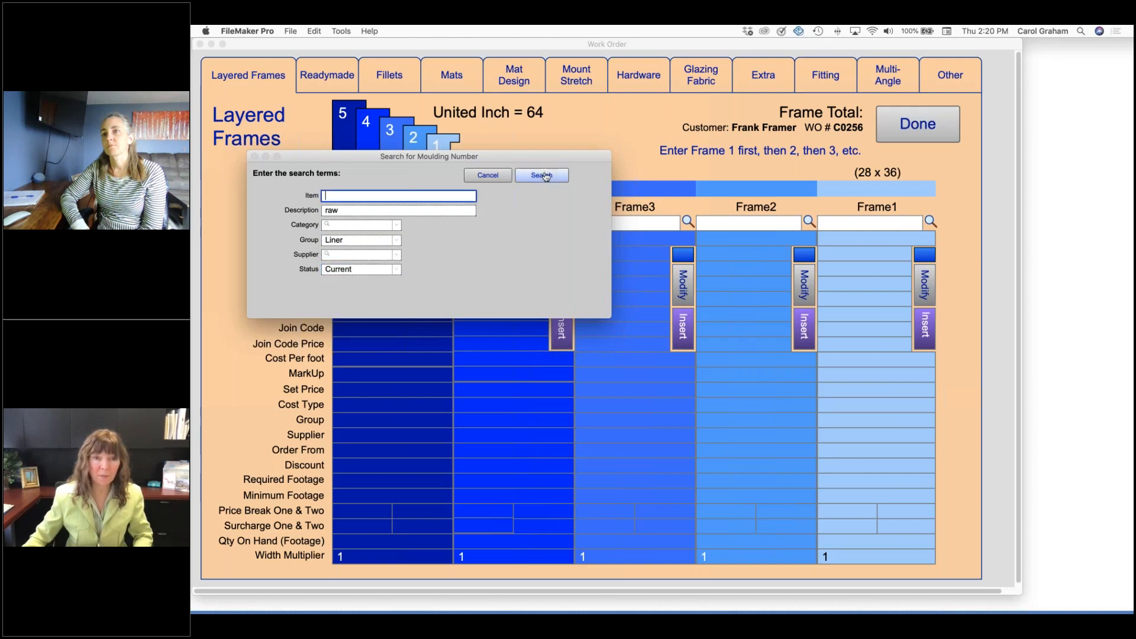
{"action": "left_click", "coordinate": [542, 175]}
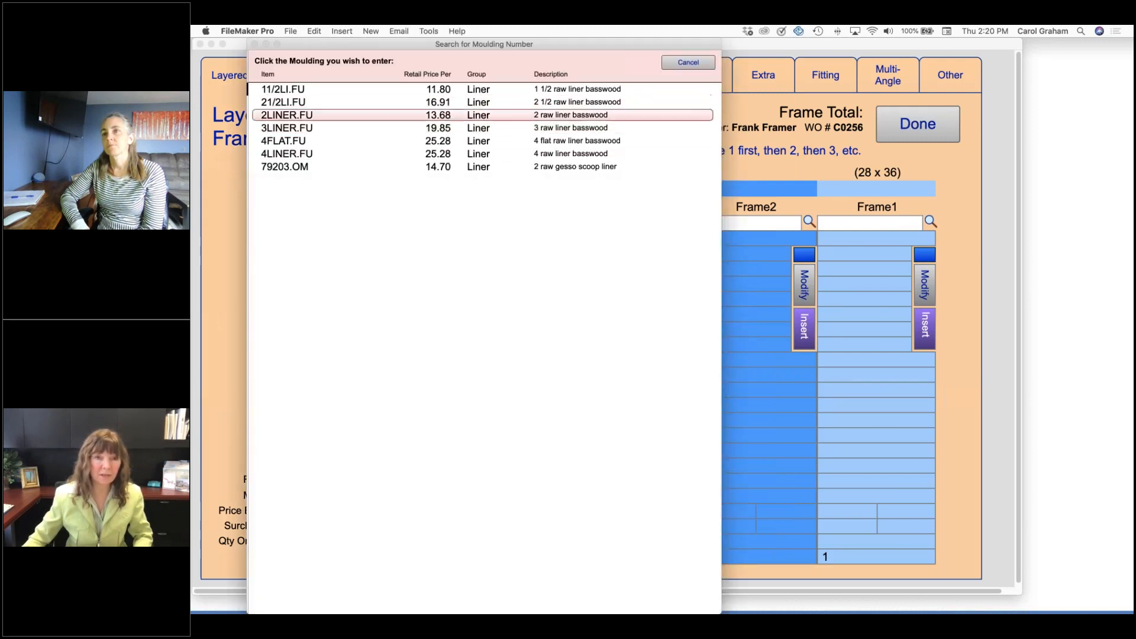
{"action": "left_click", "coordinate": [474, 116]}
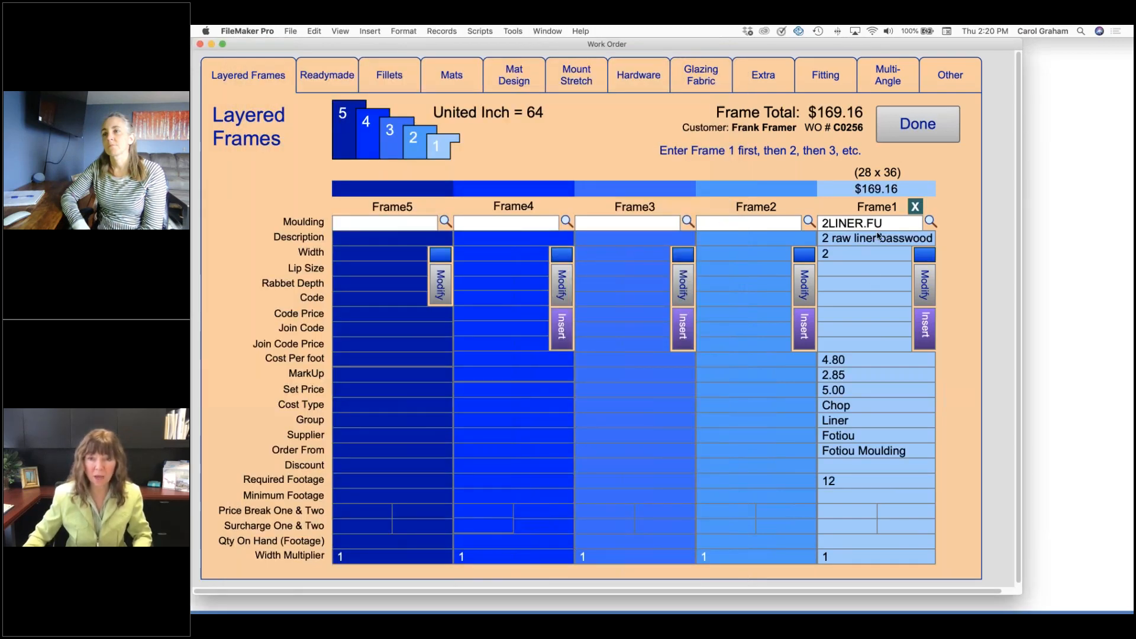
Enter the 10873063.RM moulding as Frame 2 and return to the work order.
{"action": "left_click", "coordinate": [762, 224]}
{"action": "type", "text": "108"}
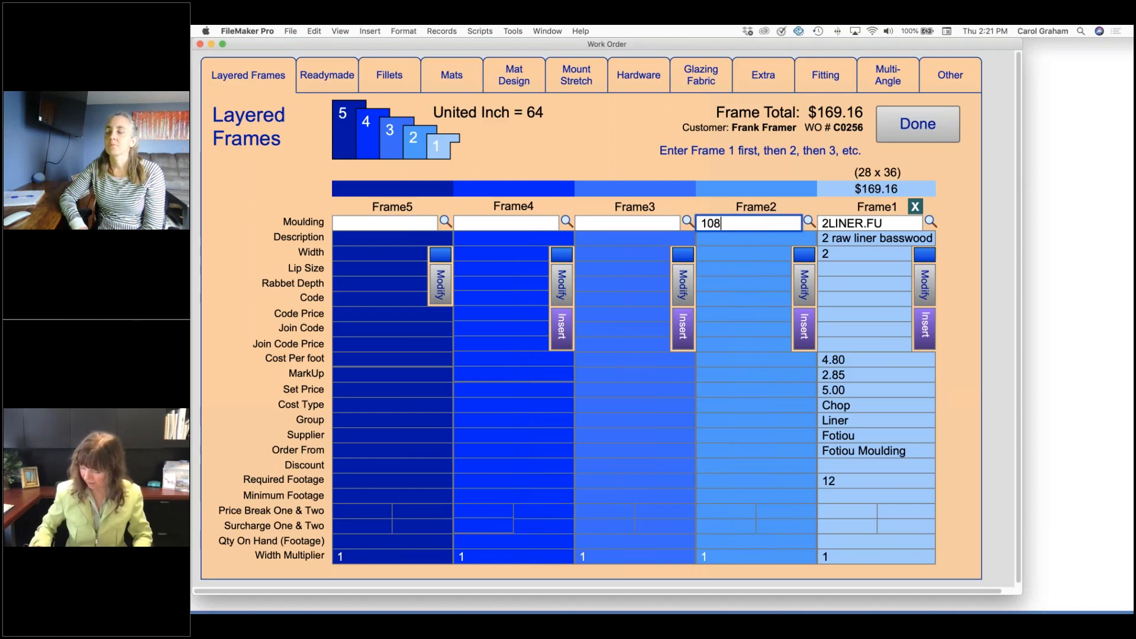
{"action": "type", "text": "73"}
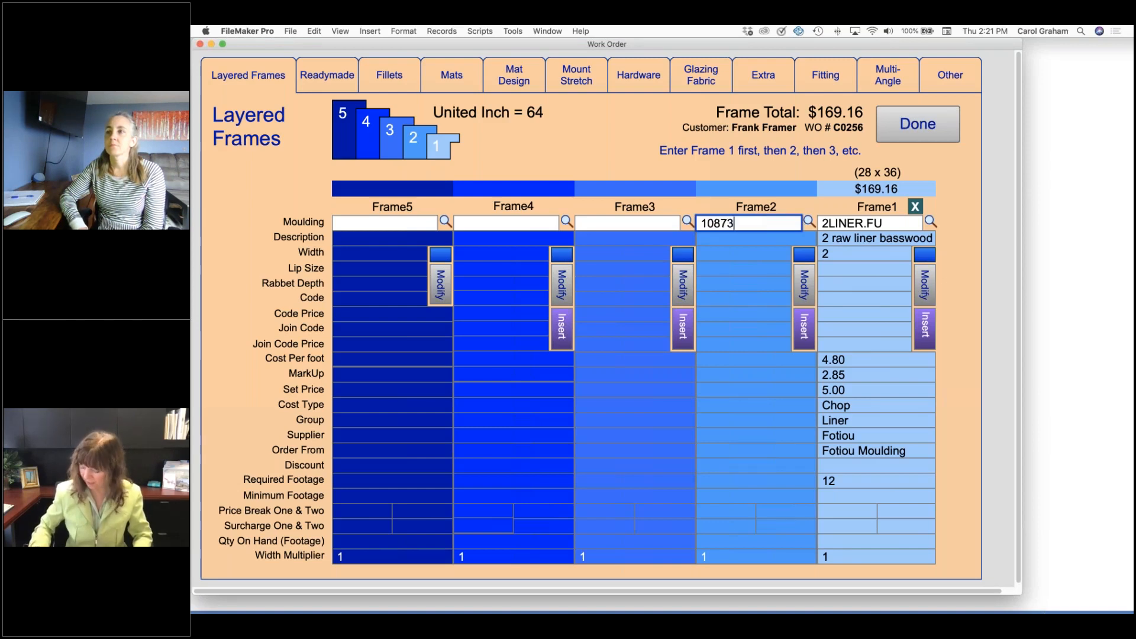
{"action": "type", "text": "06"}
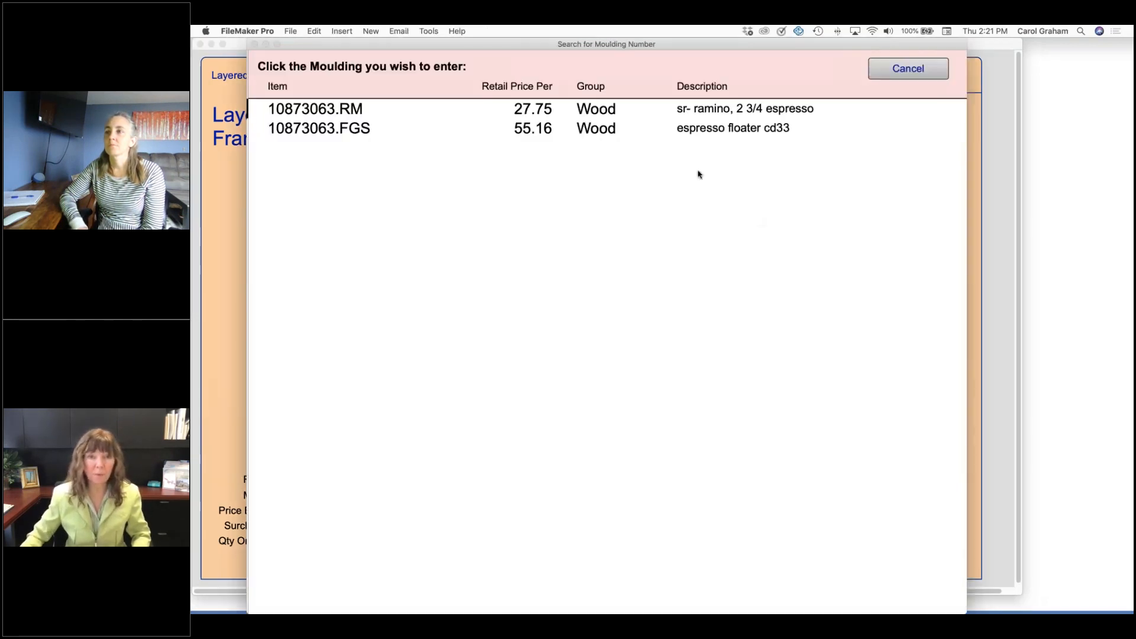
{"action": "key", "text": "Return"}
{"action": "left_click", "coordinate": [600, 109]}
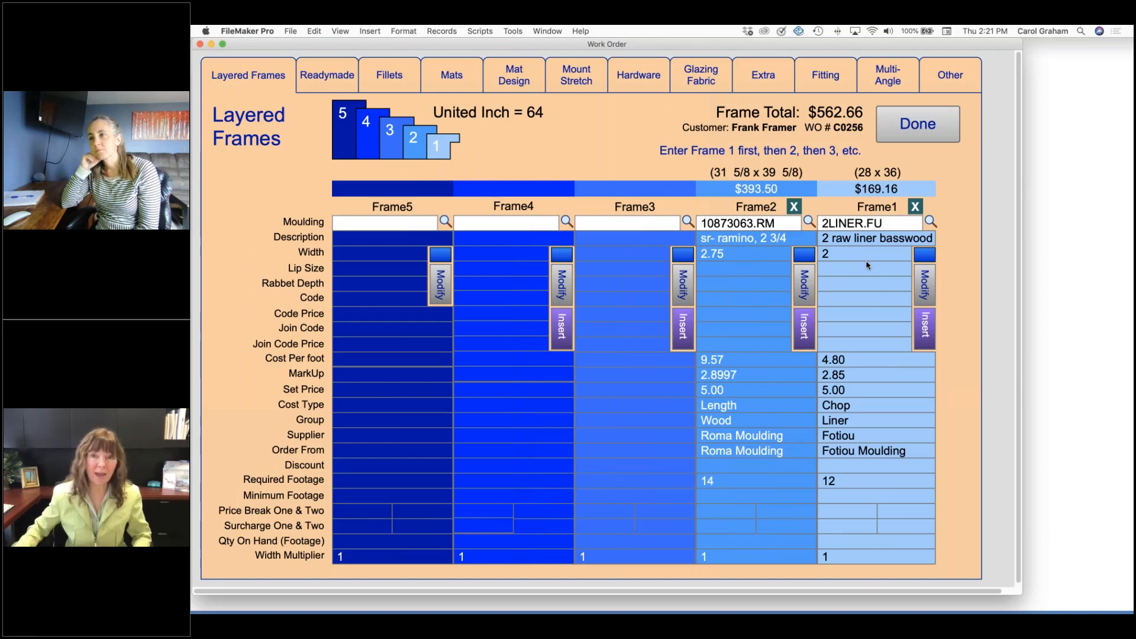
{"action": "left_click", "coordinate": [905, 136]}
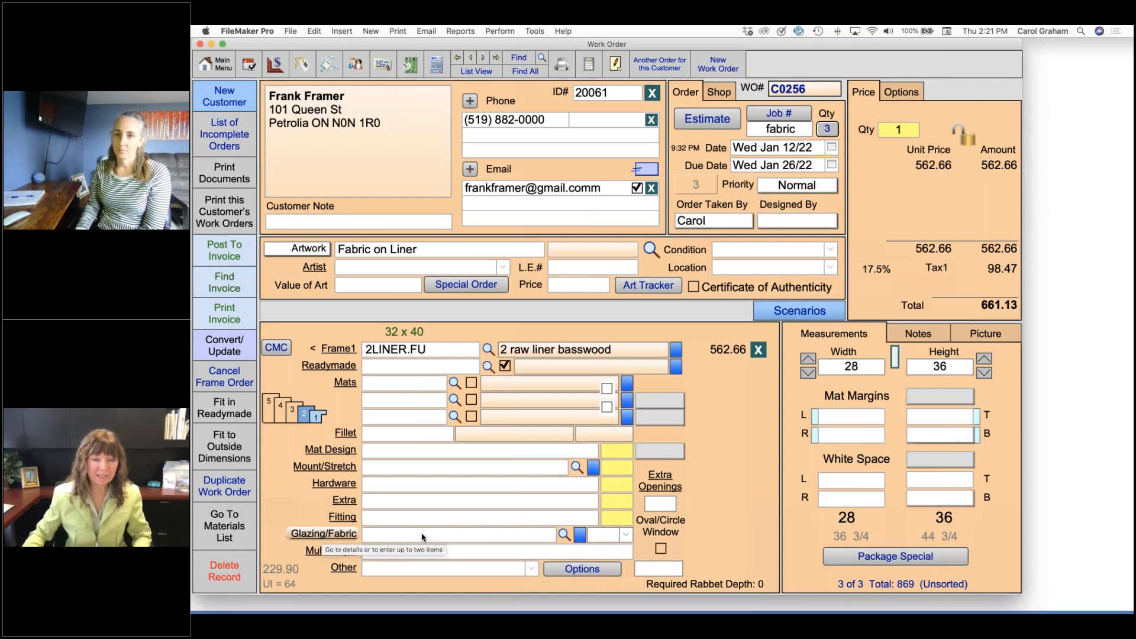
Enter the EMPR-SAND.FF fabric as the Glazing/Fabric item on the work order.
{"action": "left_click", "coordinate": [472, 537]}
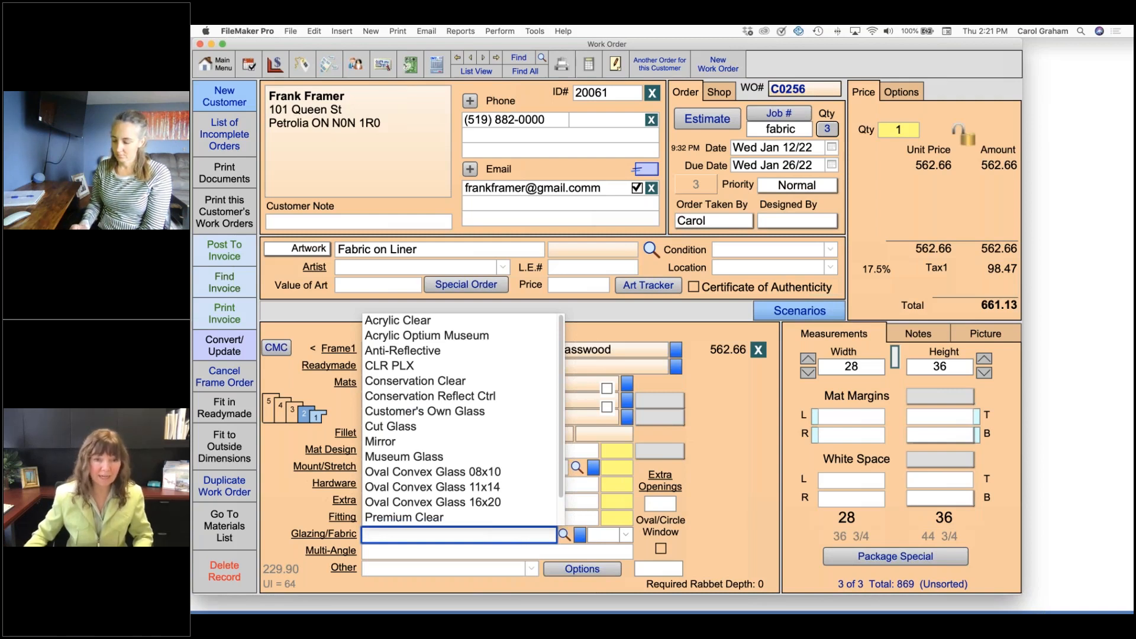
{"action": "key", "text": "Escape"}
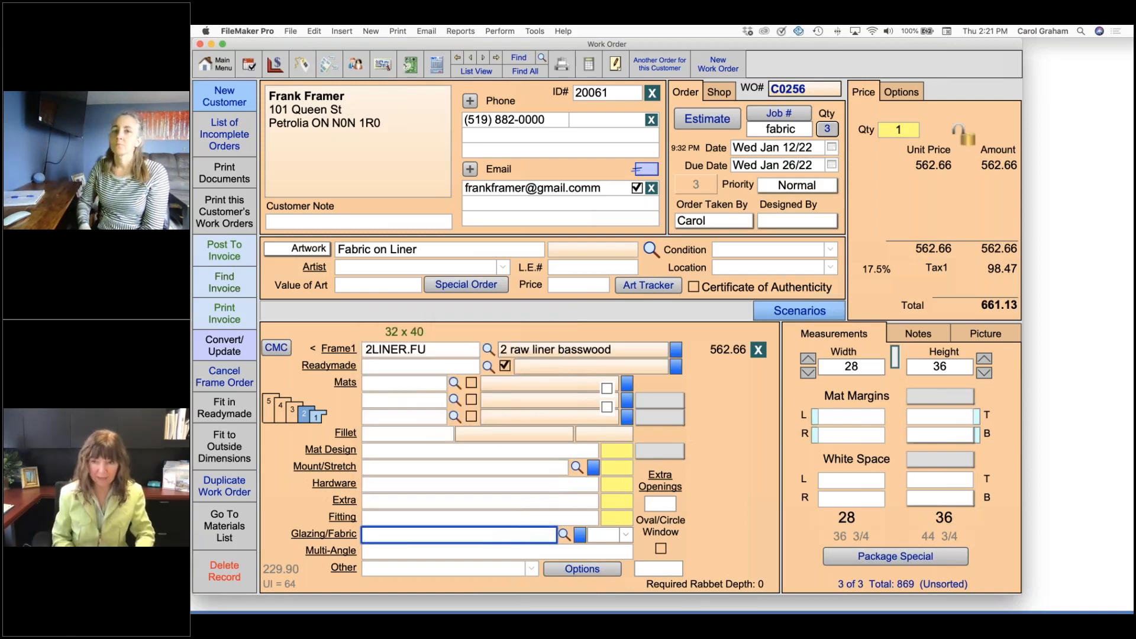
{"action": "type", "text": "empr-"}
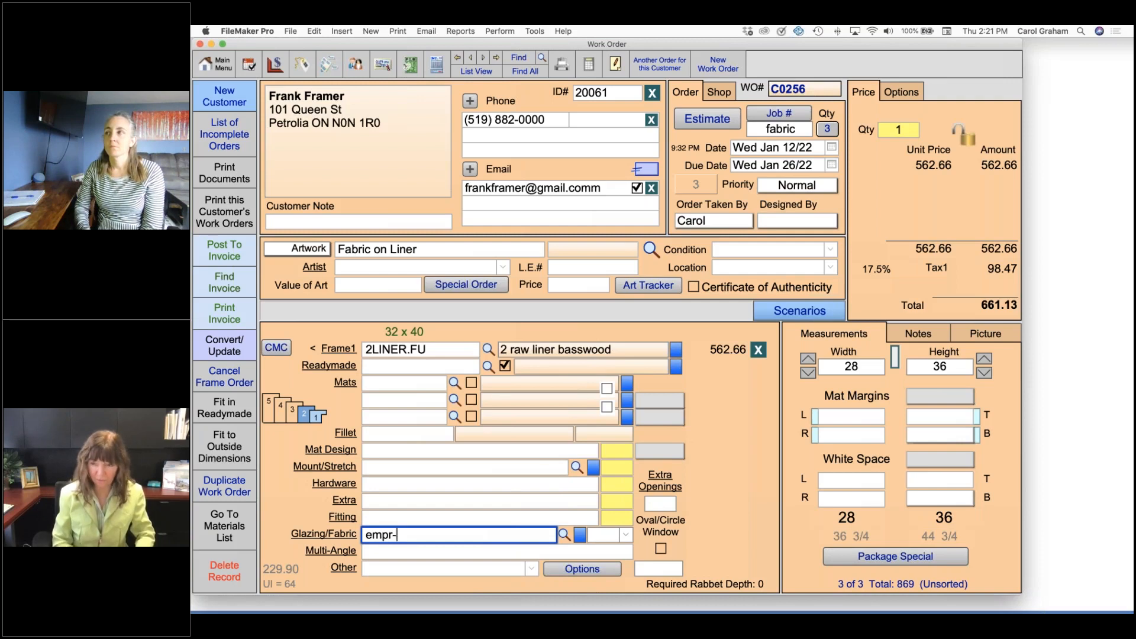
{"action": "type", "text": "sand"}
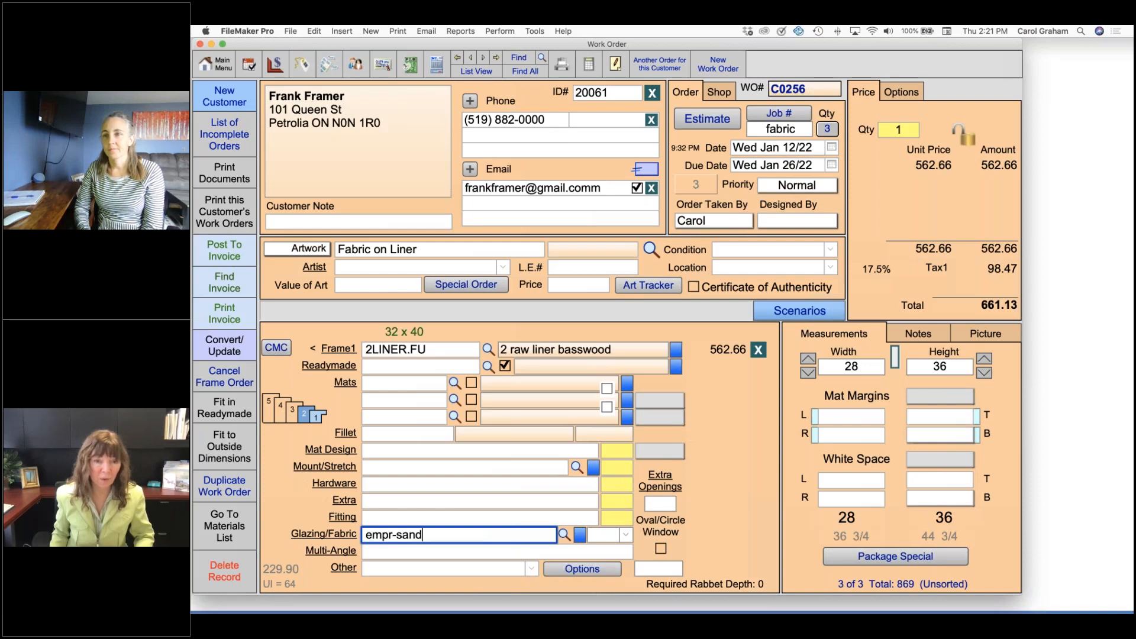
{"action": "key", "text": "Return"}
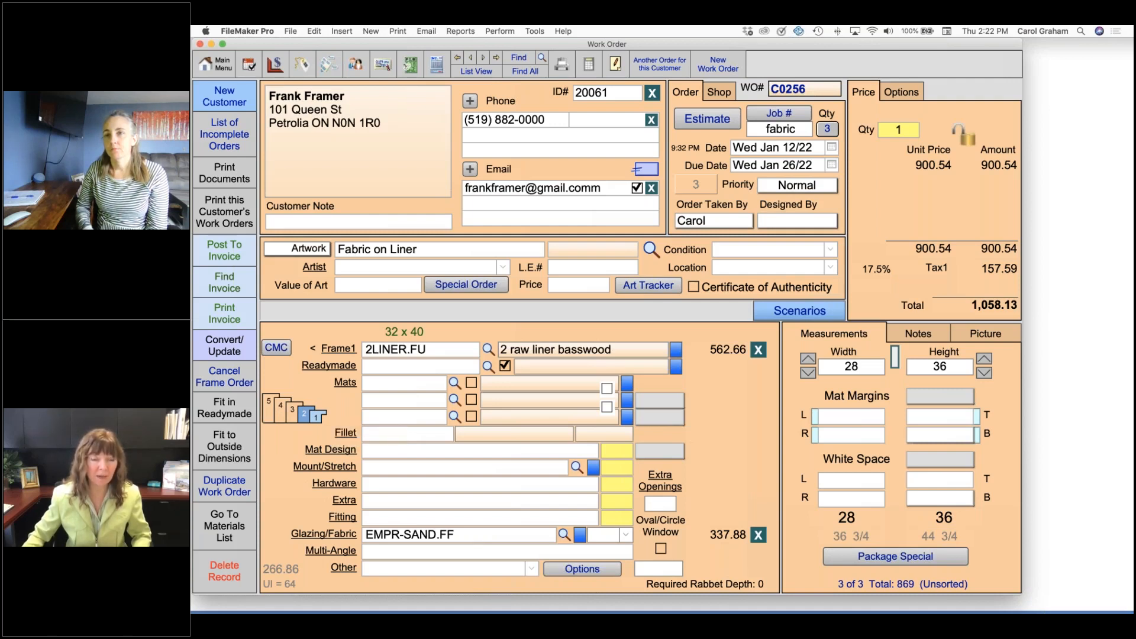
Fit the glazing fabric to the inside edge of Frame 2 in the layered frame set.
{"action": "left_click", "coordinate": [315, 412]}
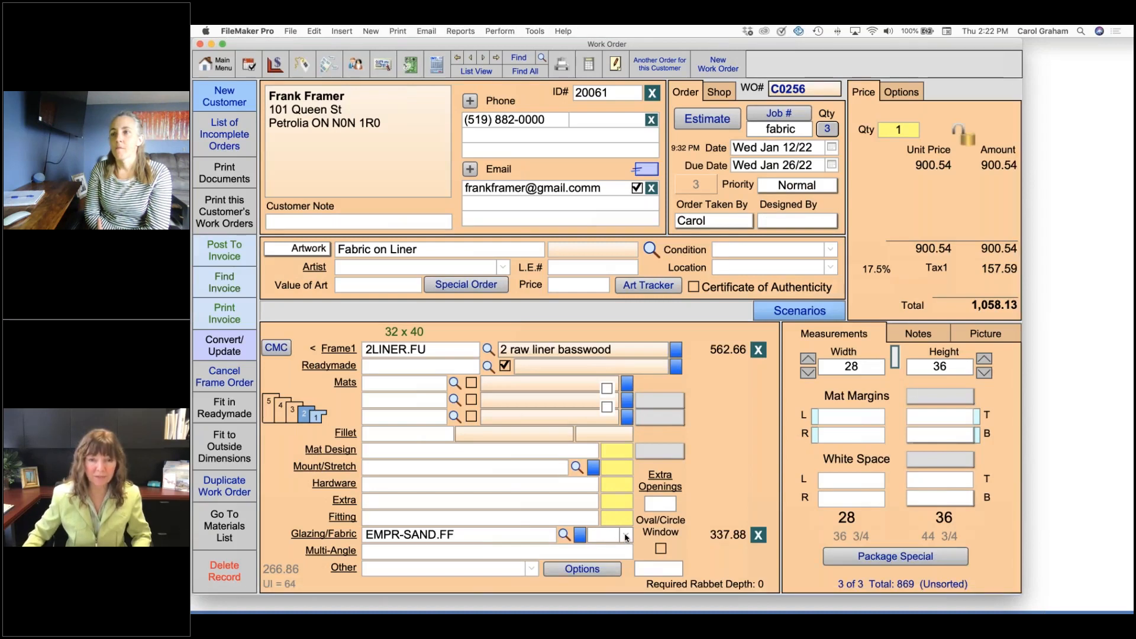
{"action": "left_click", "coordinate": [626, 535]}
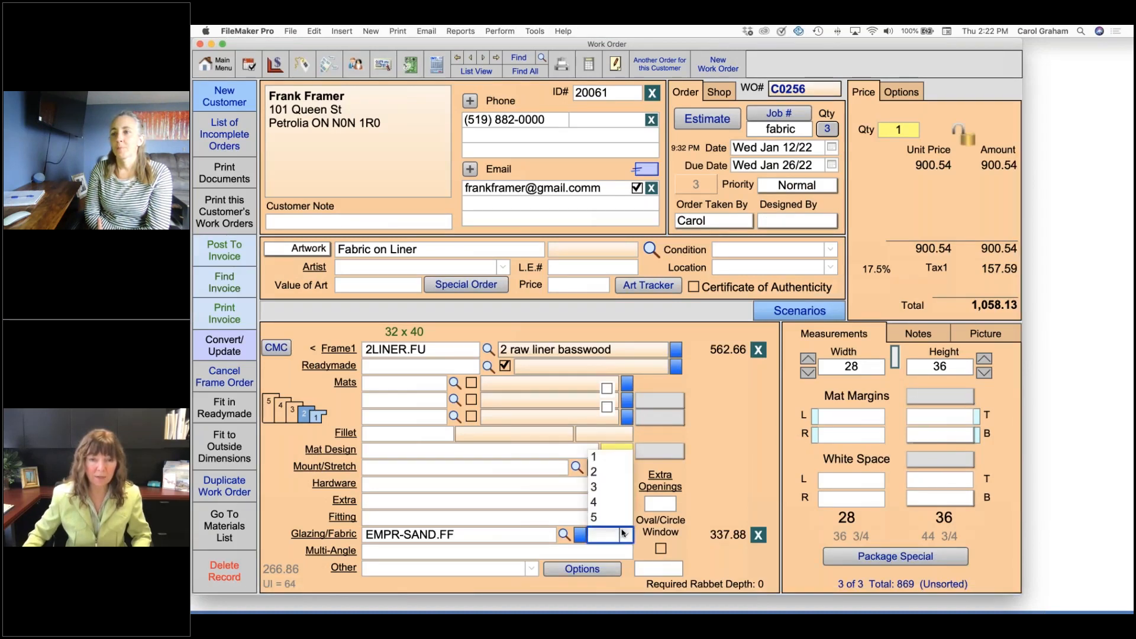
{"action": "left_click", "coordinate": [597, 472]}
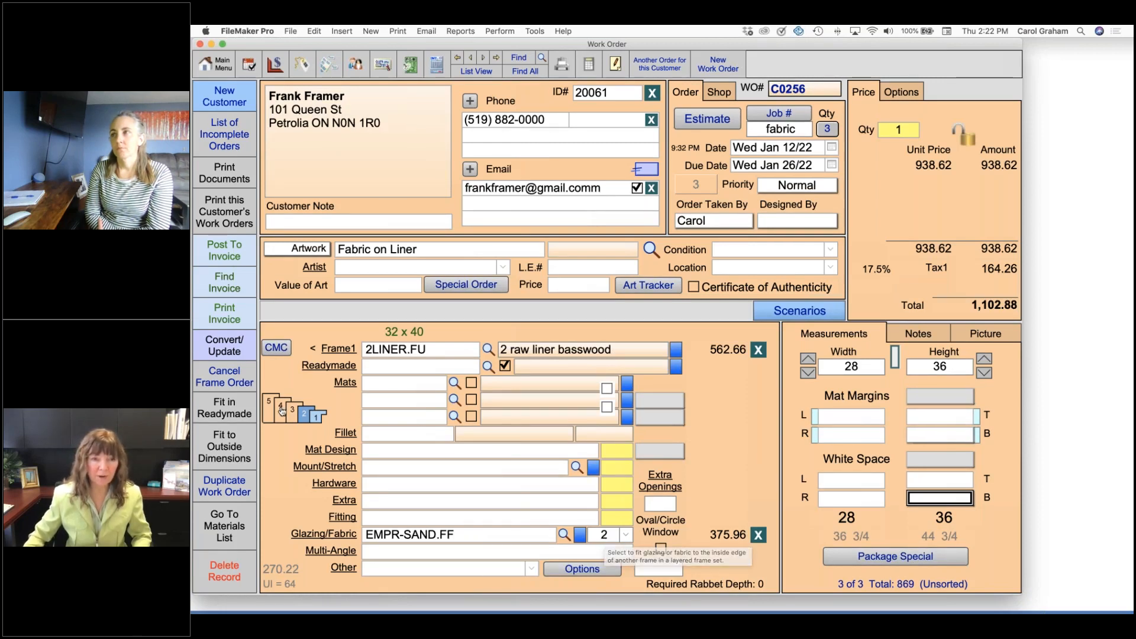
{"action": "mouse_move", "coordinate": [284, 413]}
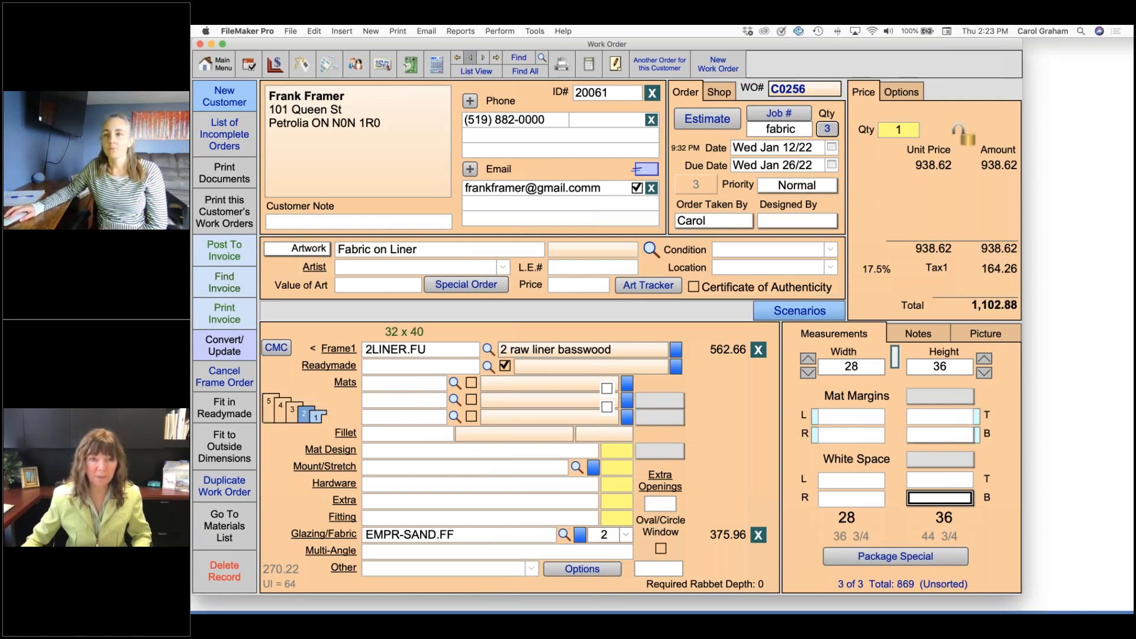
Check the previous work order, return to Fabric on Liner and change its Glazing/Fabric item to EMPR-GREY.FF.
{"action": "left_click", "coordinate": [471, 58]}
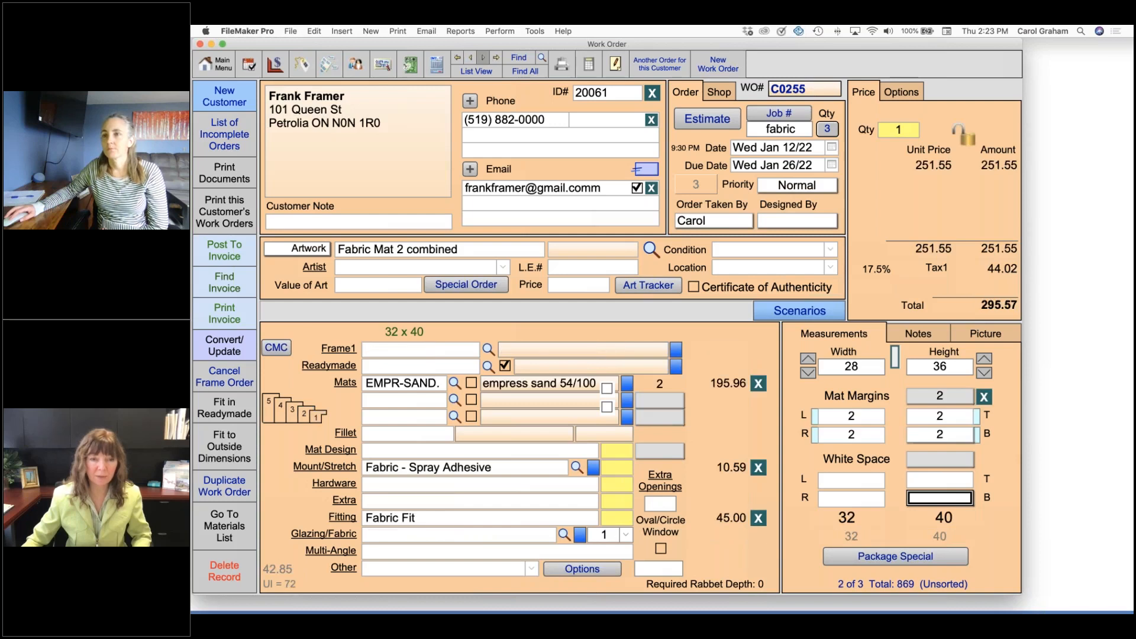
{"action": "left_click", "coordinate": [483, 57]}
{"action": "left_click", "coordinate": [500, 536]}
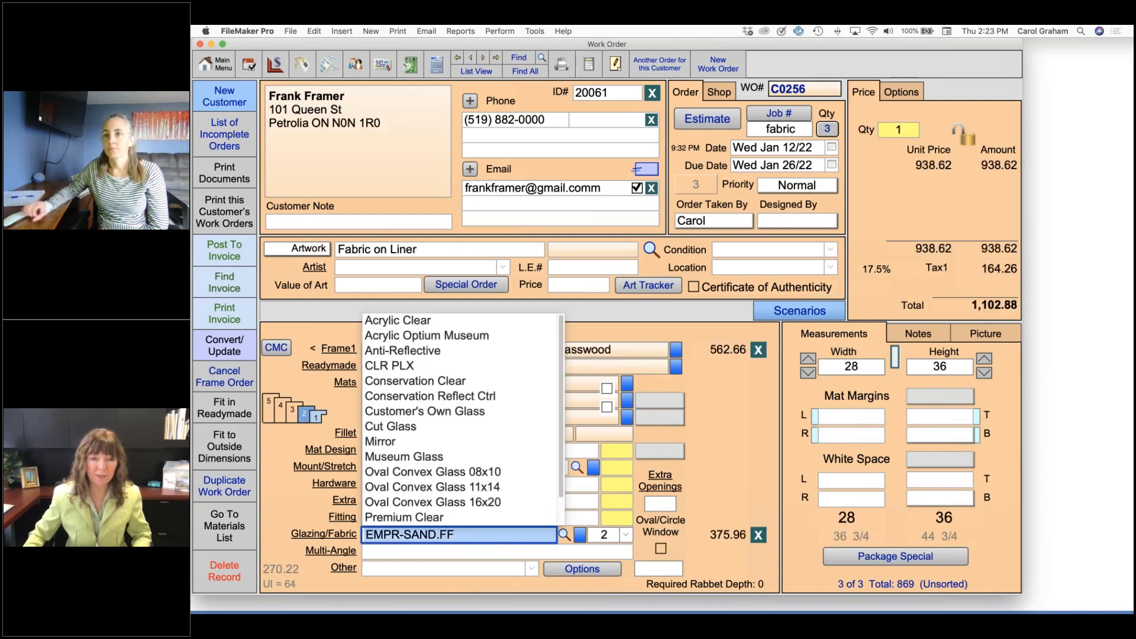
{"action": "left_click", "coordinate": [449, 534]}
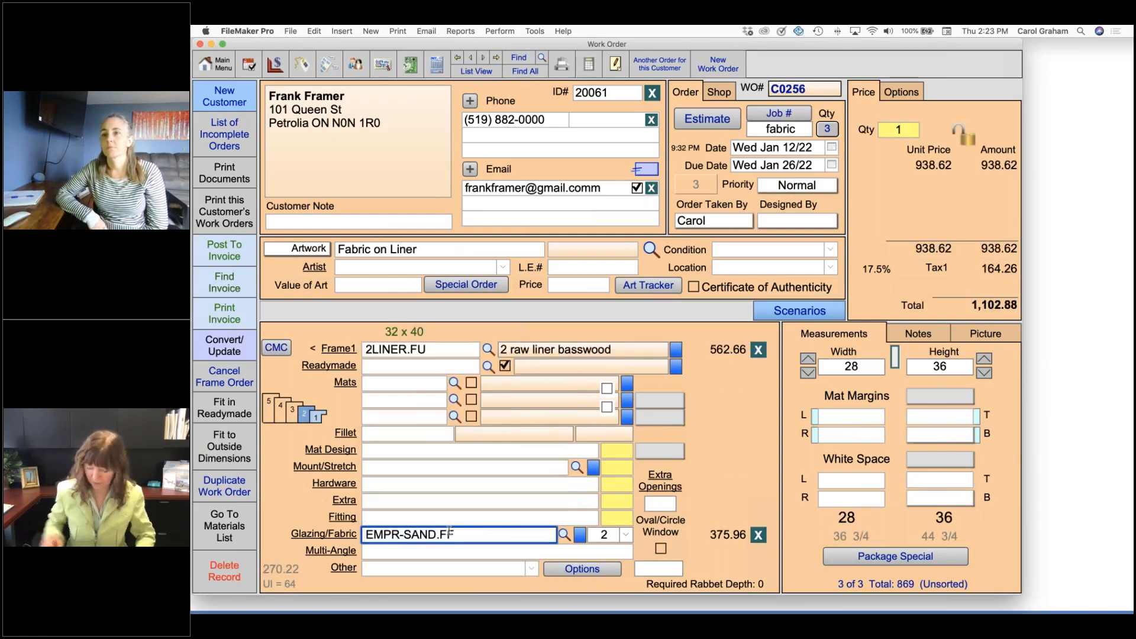
{"action": "key", "text": "BackSpace"}
{"action": "key", "text": "BackSpace"}
{"action": "key", "text": "BackSpace"}
{"action": "key", "text": "BackSpace"}
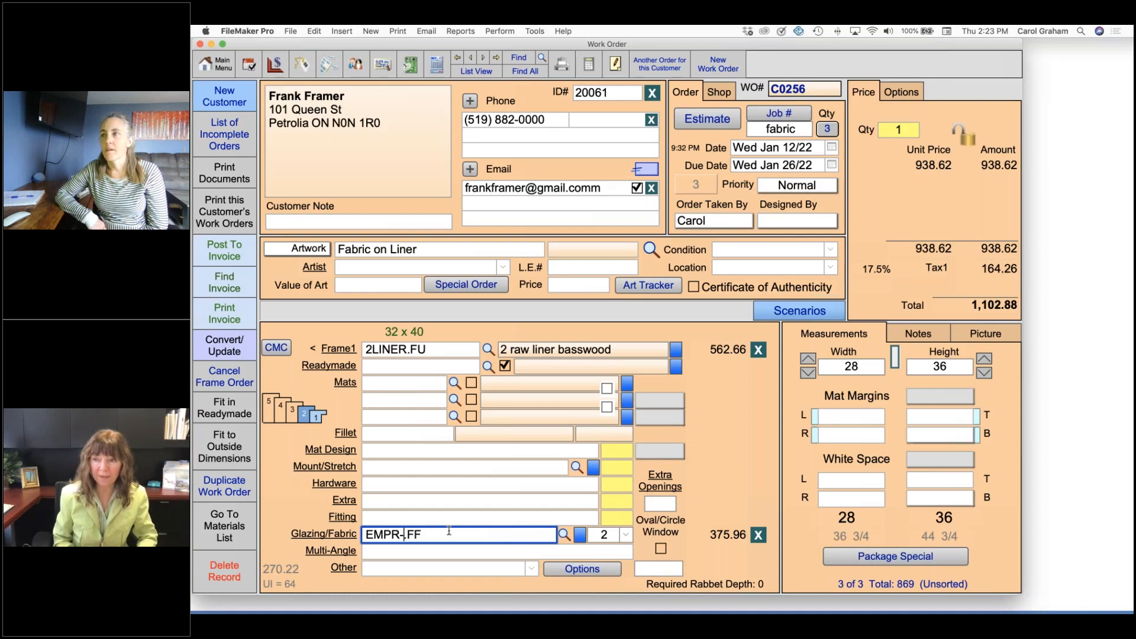
{"action": "type", "text": "GRE"}
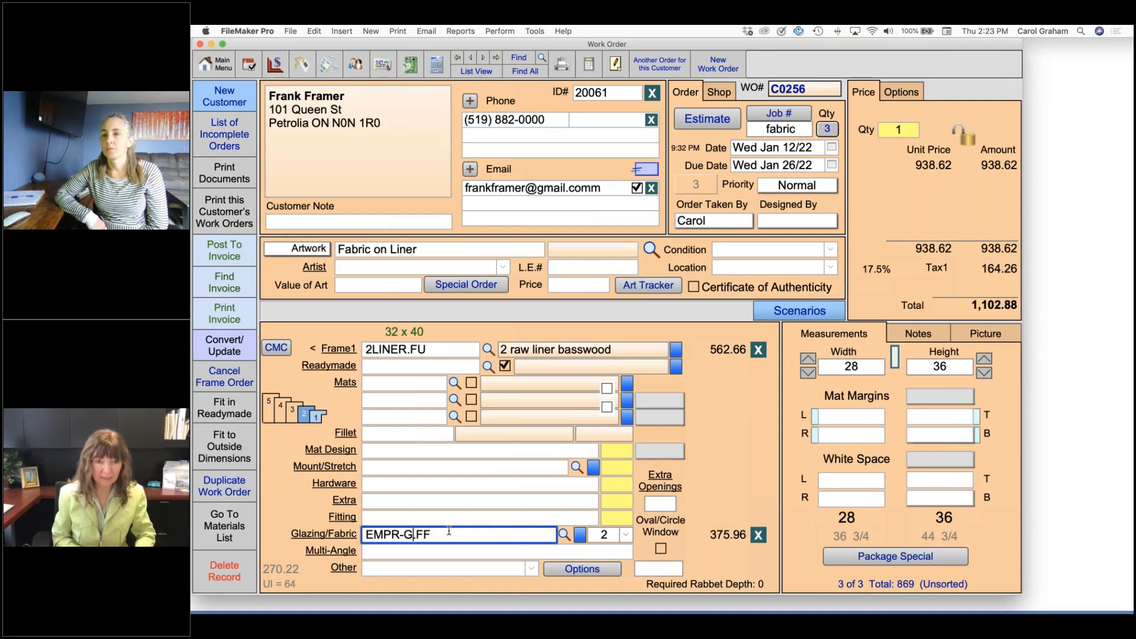
{"action": "type", "text": "Y"}
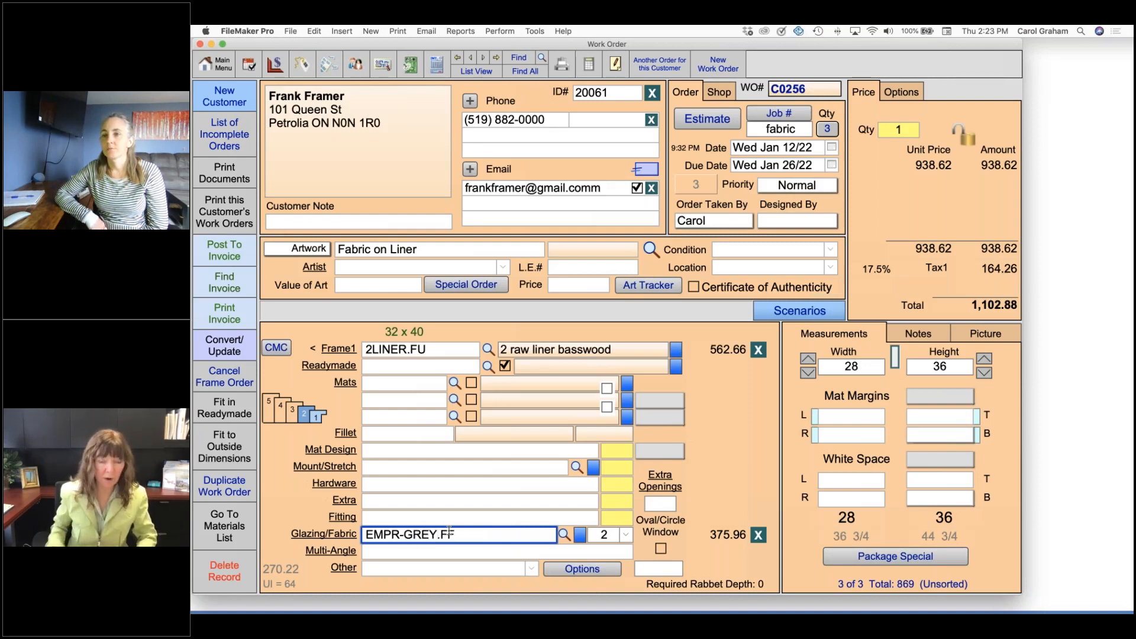
{"action": "left_click", "coordinate": [728, 550]}
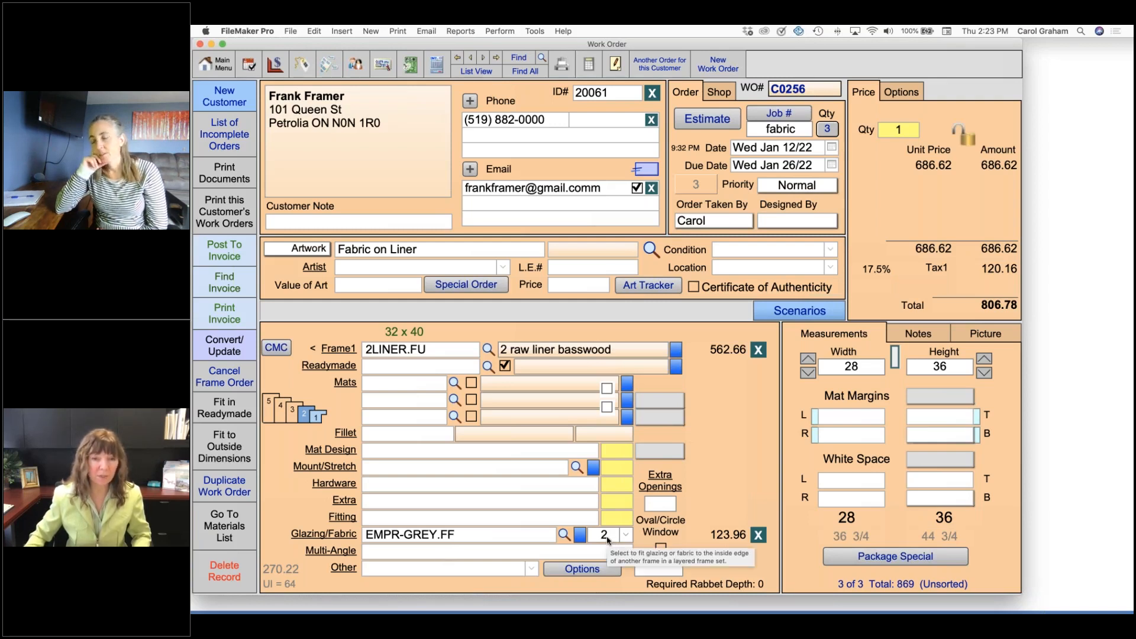
Compare the fabric price by fitting it to Frame 1 and switching it back to Frame 2.
{"action": "left_click", "coordinate": [625, 536]}
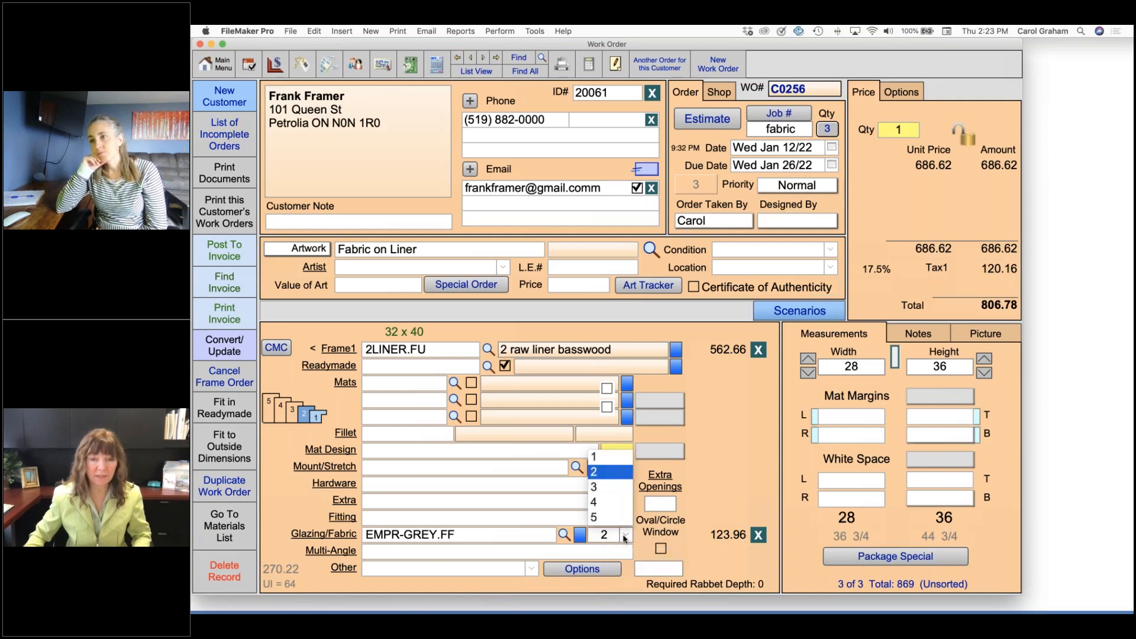
{"action": "left_click", "coordinate": [601, 458]}
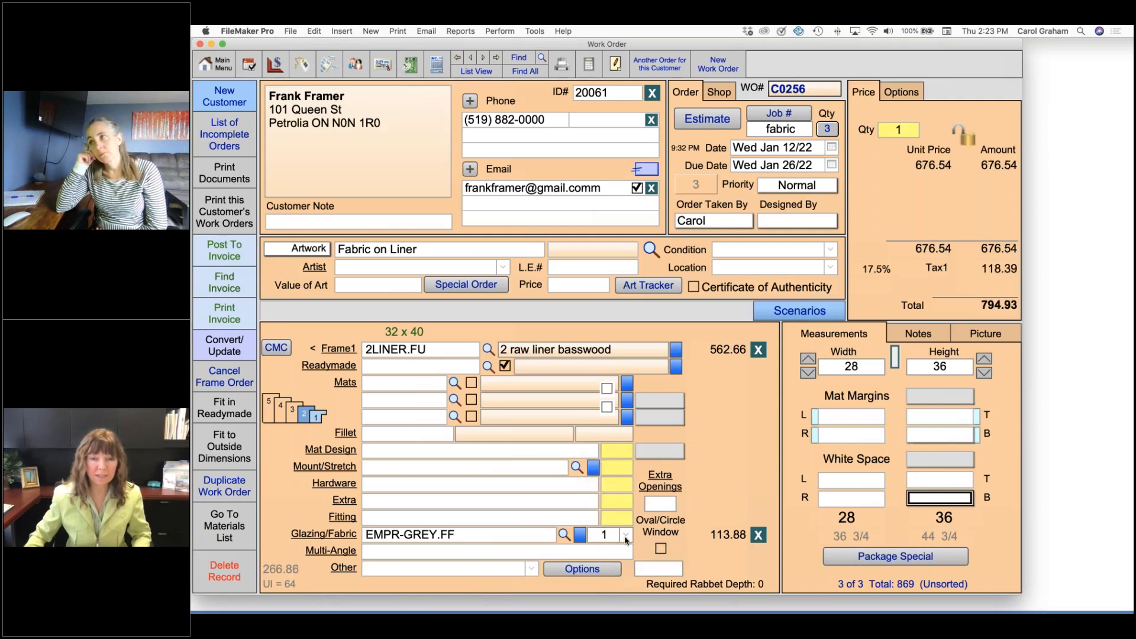
{"action": "left_click", "coordinate": [626, 536]}
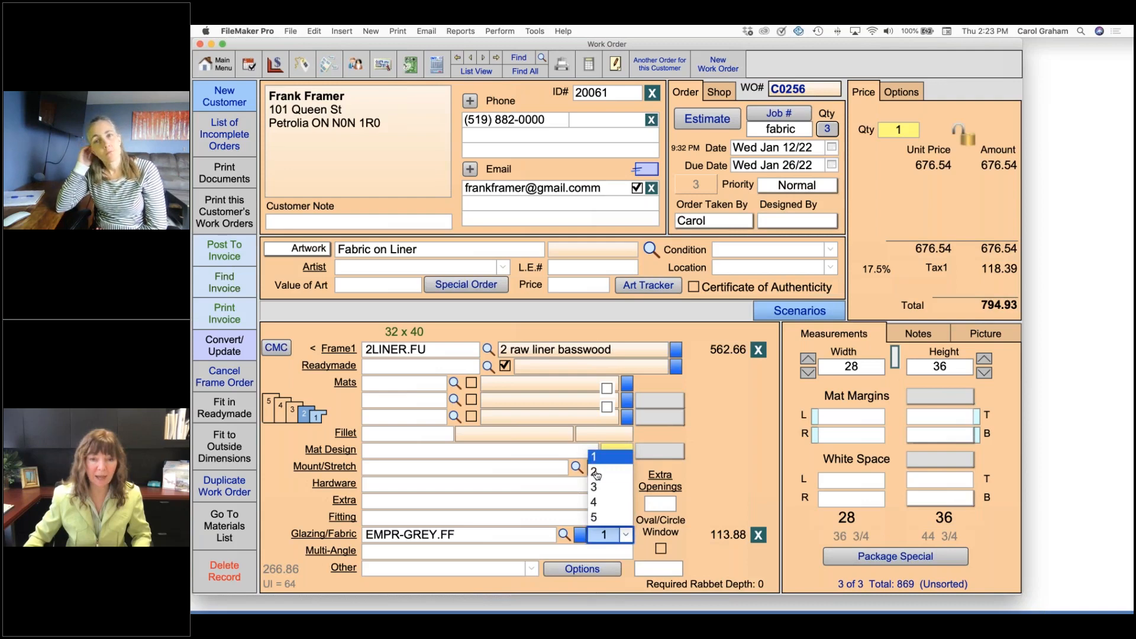
{"action": "left_click", "coordinate": [601, 474]}
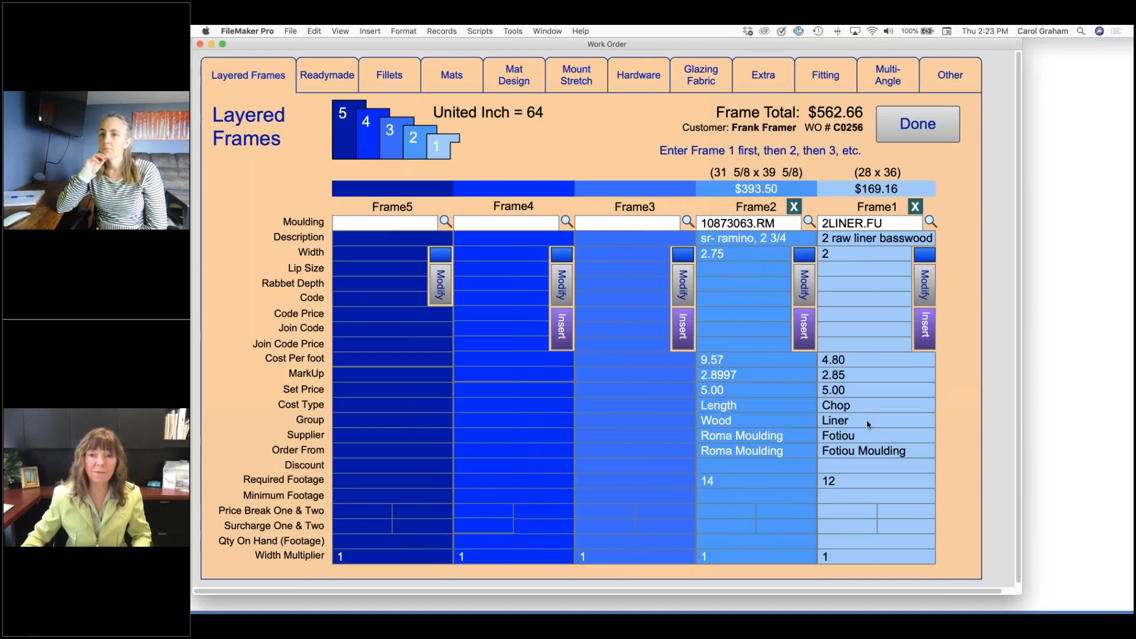
Insert a new layer at Frame 1 in the layered frames and enter the 210285.LJ moulding there.
{"action": "left_click", "coordinate": [929, 331]}
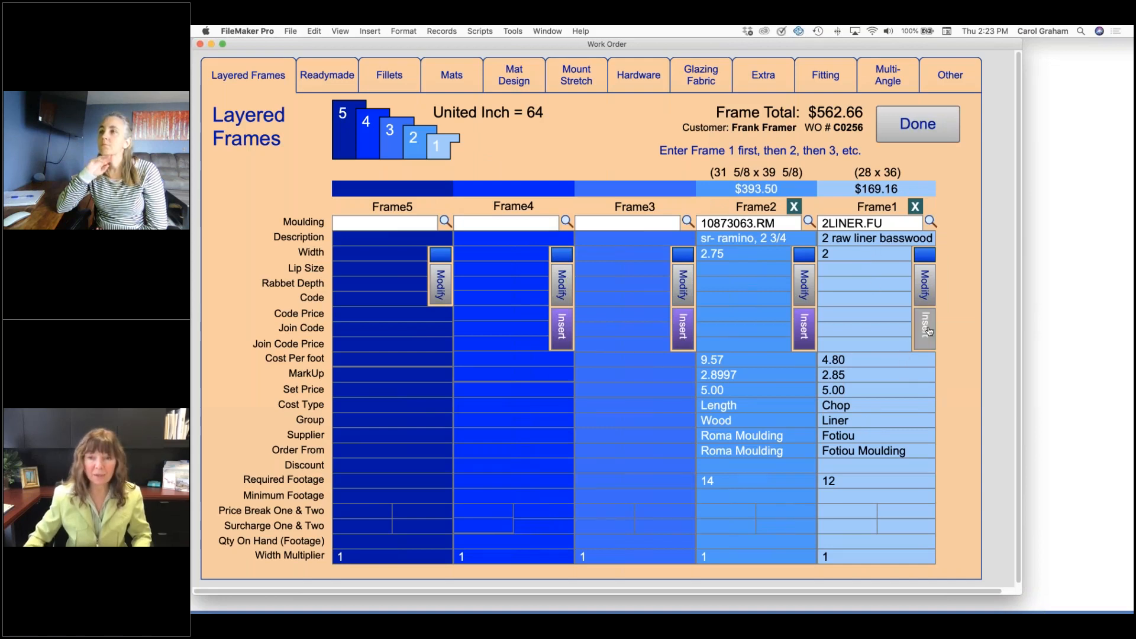
{"action": "type", "text": "2"}
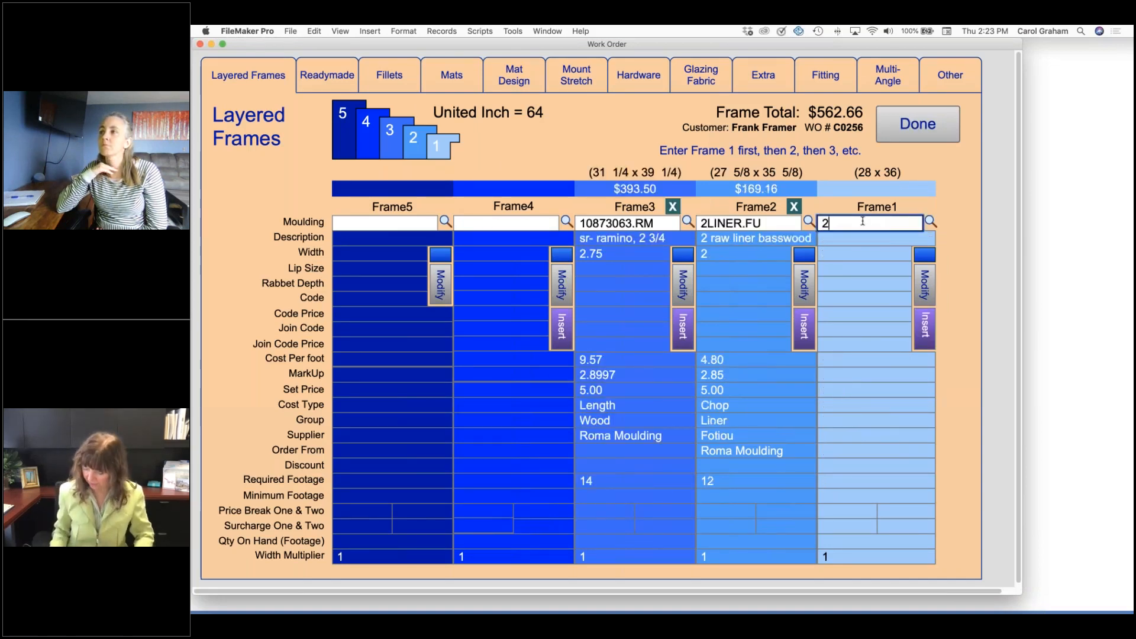
{"action": "type", "text": "10285"}
{"action": "key", "text": "Return"}
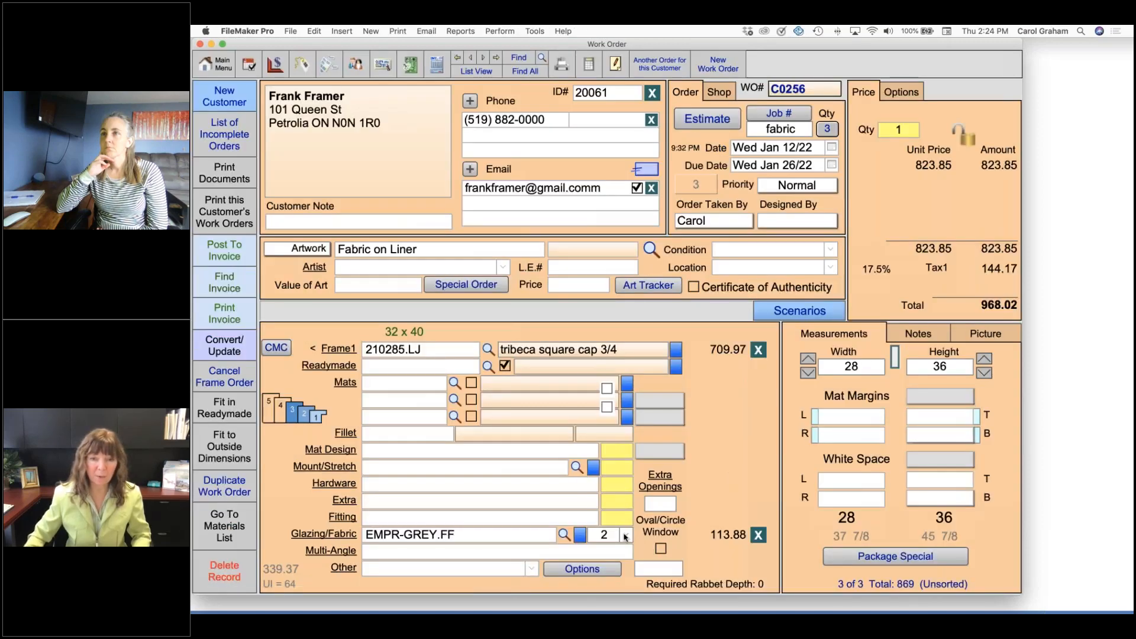
Fit the glazing fabric to Frame 3 and check the work order in Fabric Liner.pdf.
{"action": "left_click", "coordinate": [626, 536]}
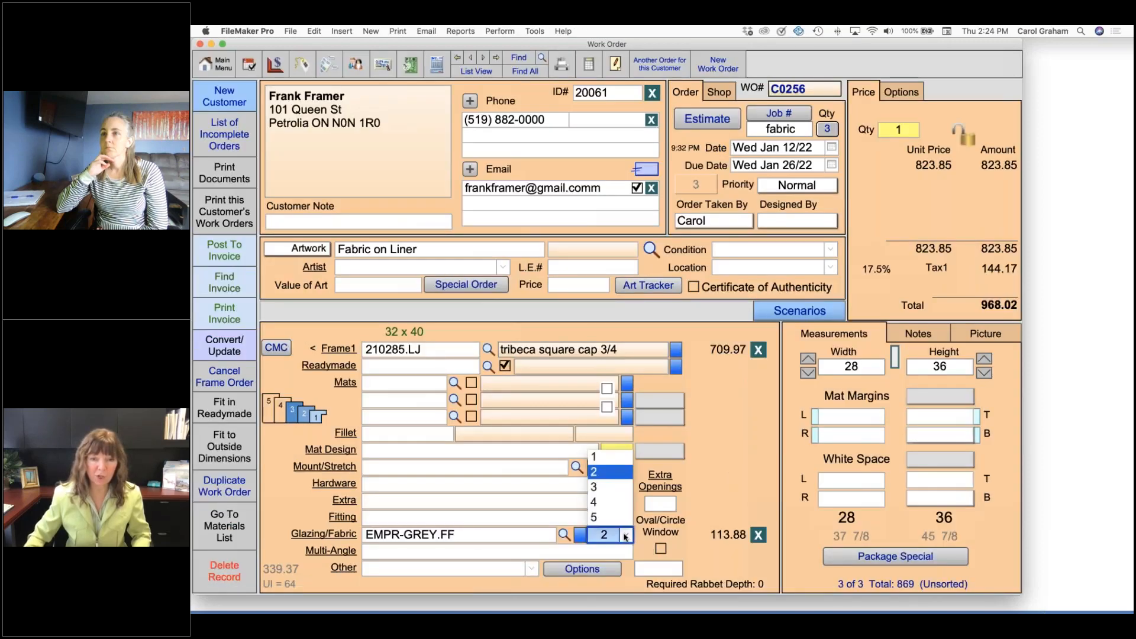
{"action": "left_click", "coordinate": [598, 490]}
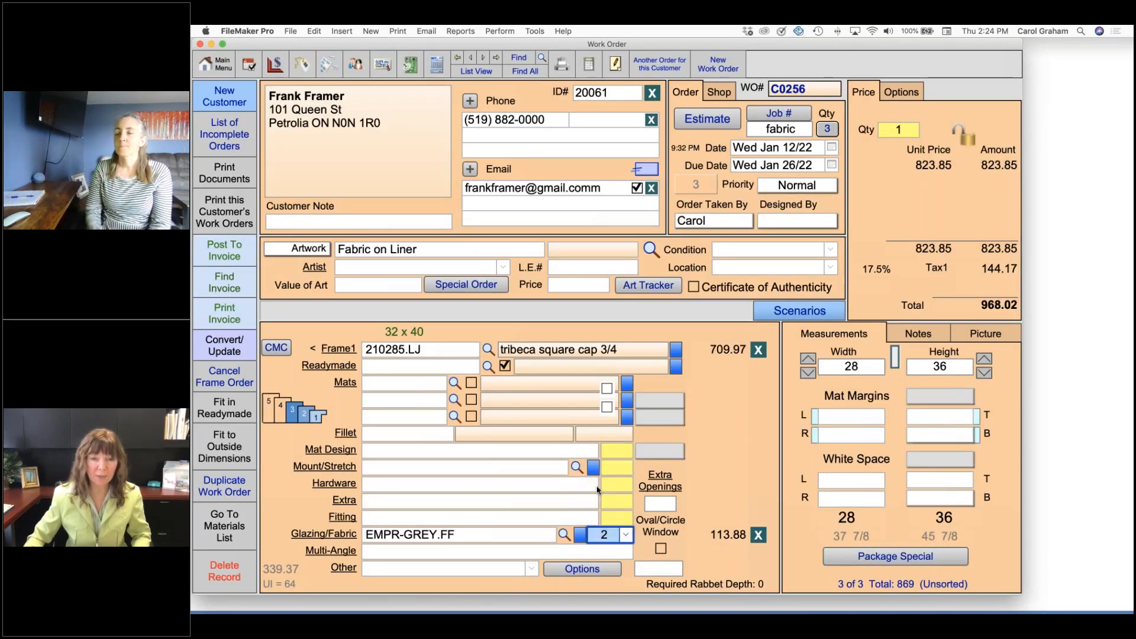
{"action": "type", "text": "3"}
{"action": "key", "text": "Tab"}
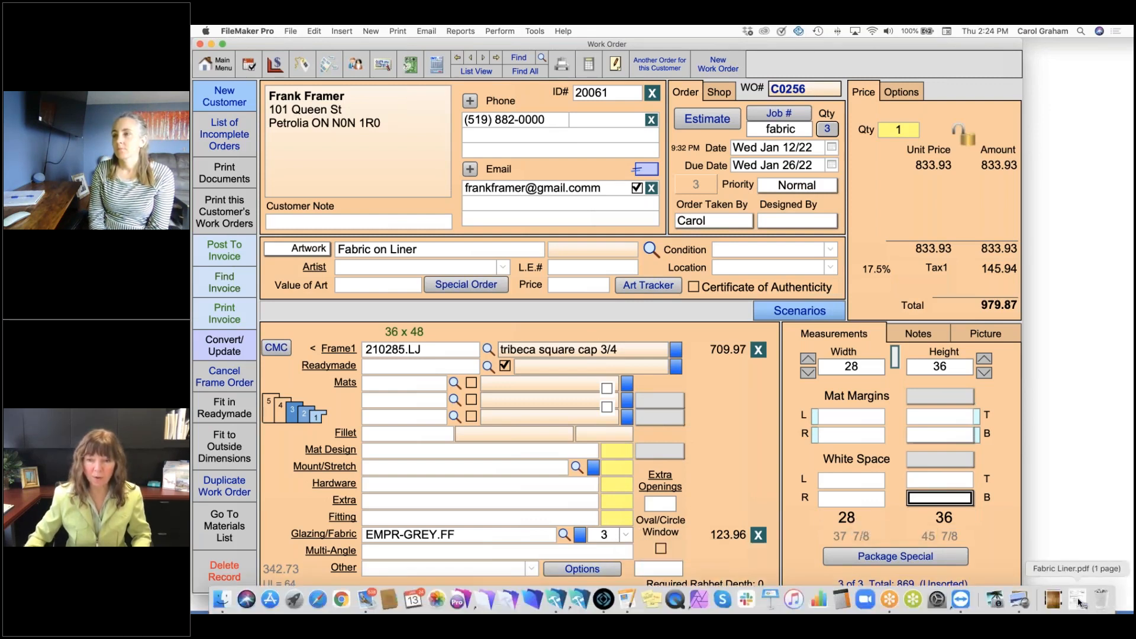
{"action": "left_click", "coordinate": [1079, 603]}
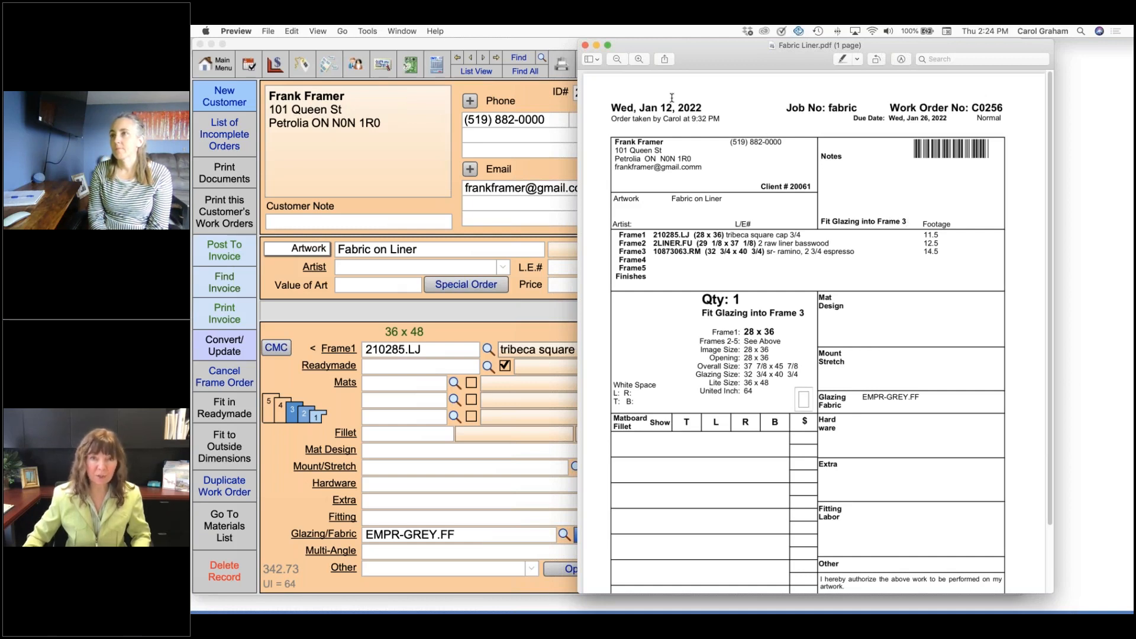
{"action": "left_click", "coordinate": [586, 46]}
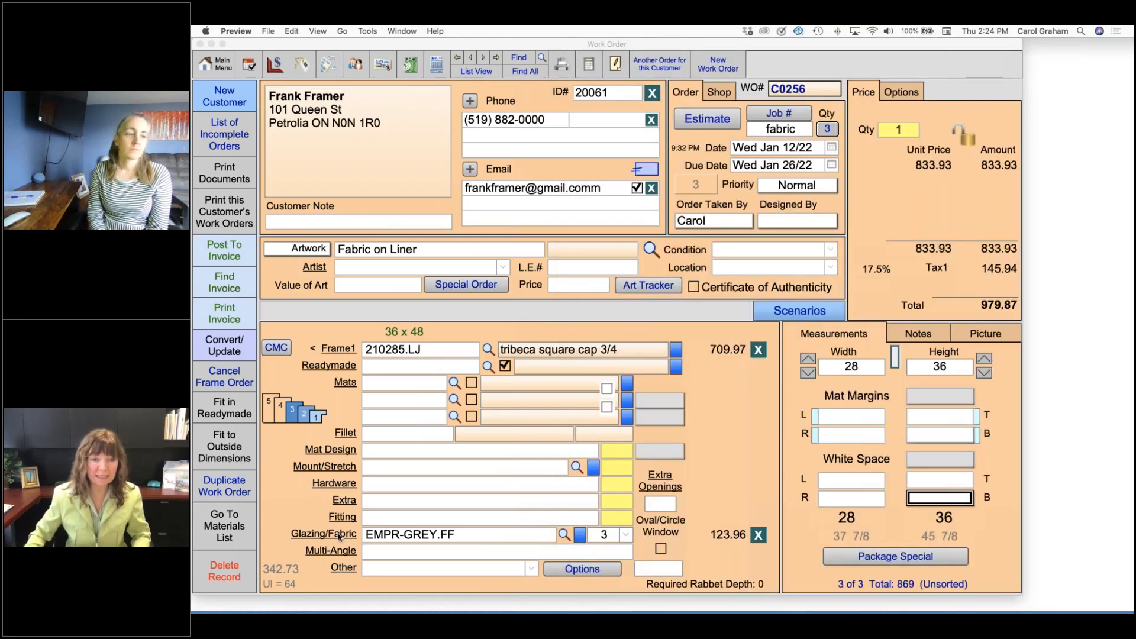
Add Acrylic Clear as the second Glazing/Fabric item and fit it to Frame 3.
{"action": "left_click", "coordinate": [348, 533]}
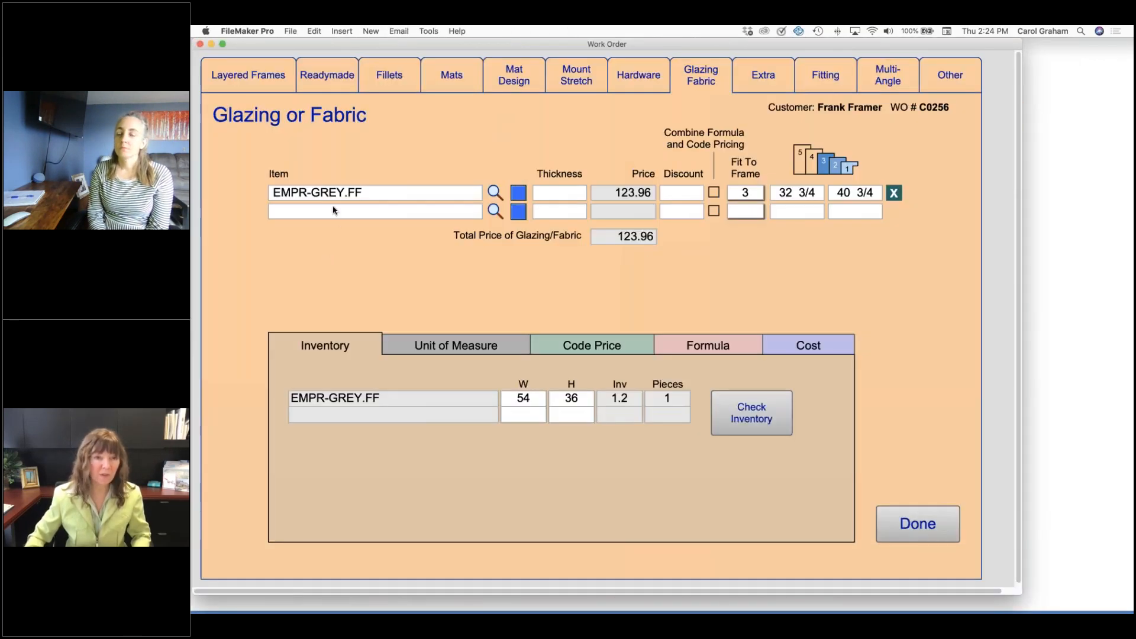
{"action": "left_click", "coordinate": [327, 213]}
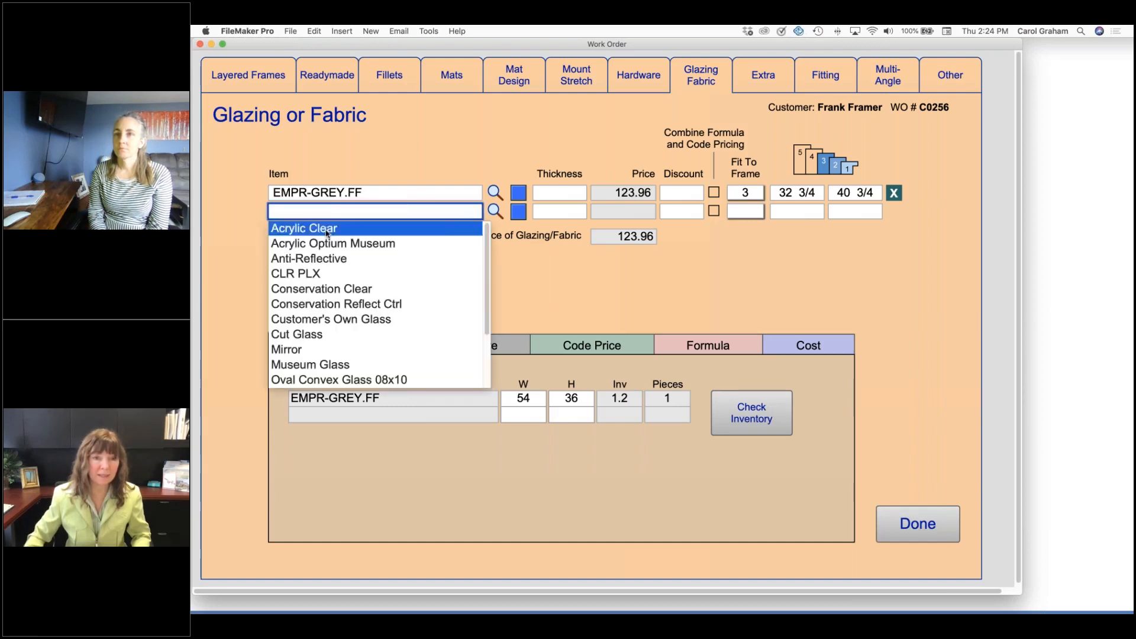
{"action": "left_click", "coordinate": [325, 230]}
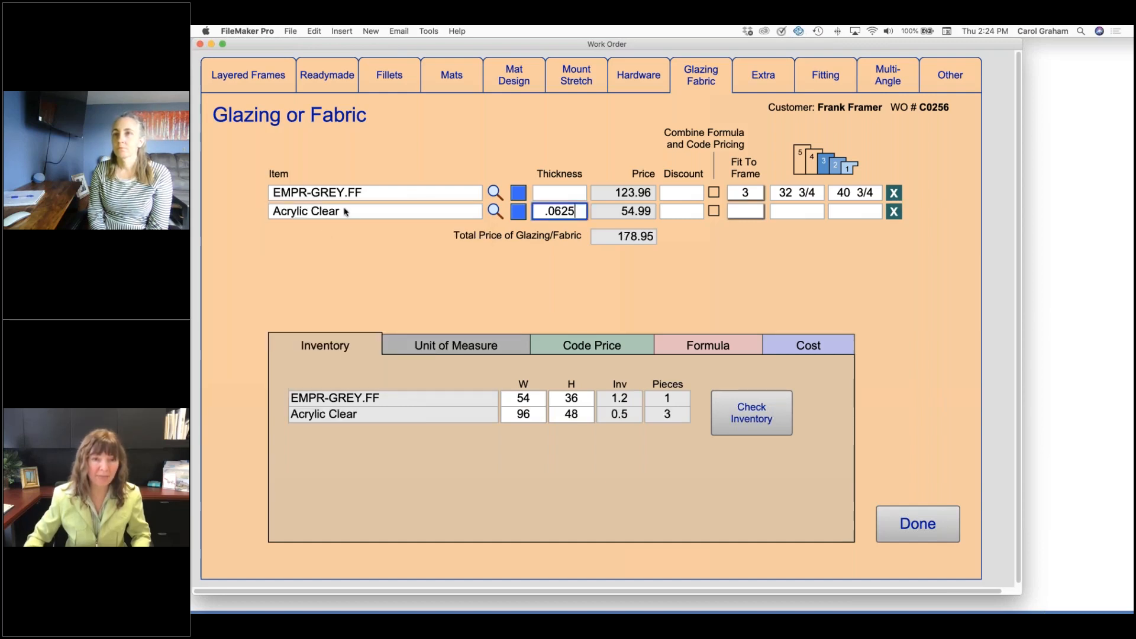
{"action": "left_click", "coordinate": [756, 216]}
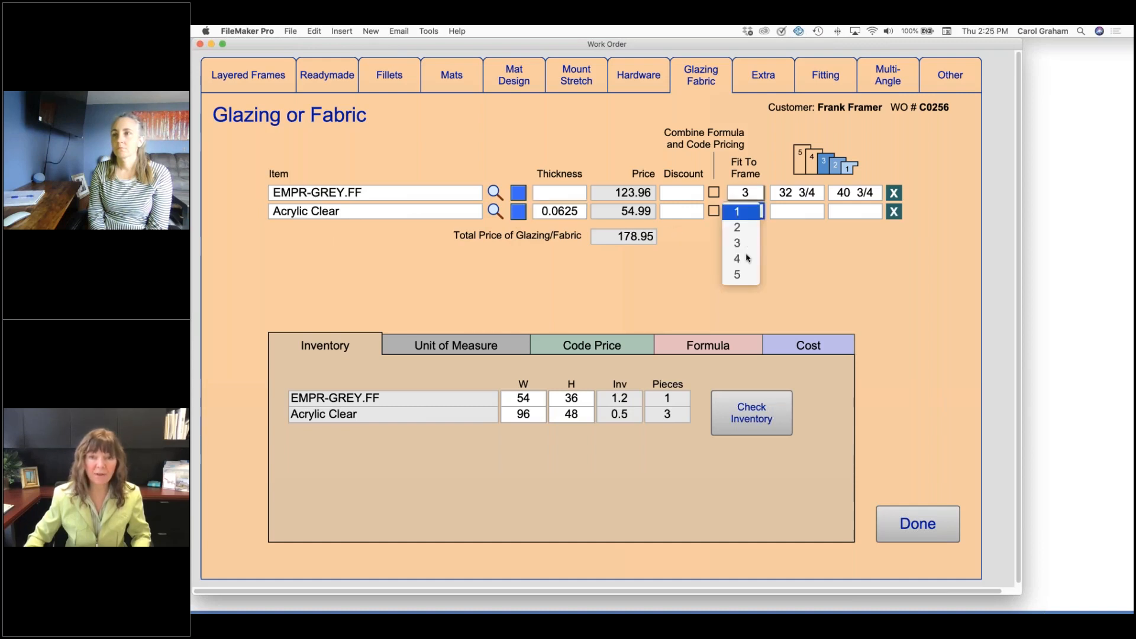
{"action": "left_click", "coordinate": [748, 250]}
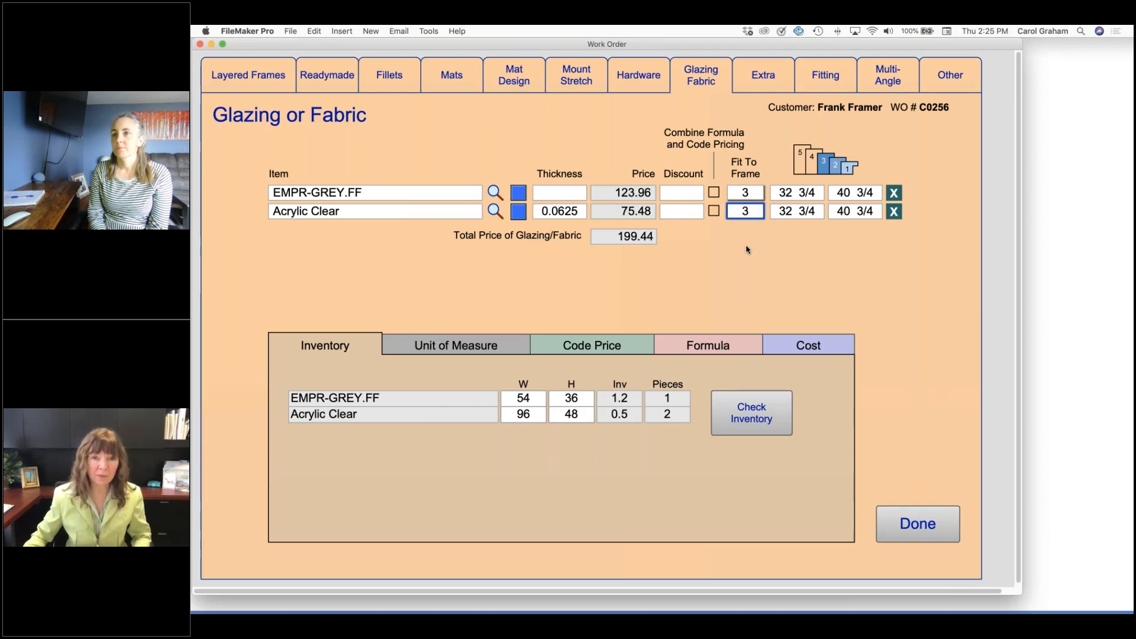
{"action": "left_click", "coordinate": [937, 523]}
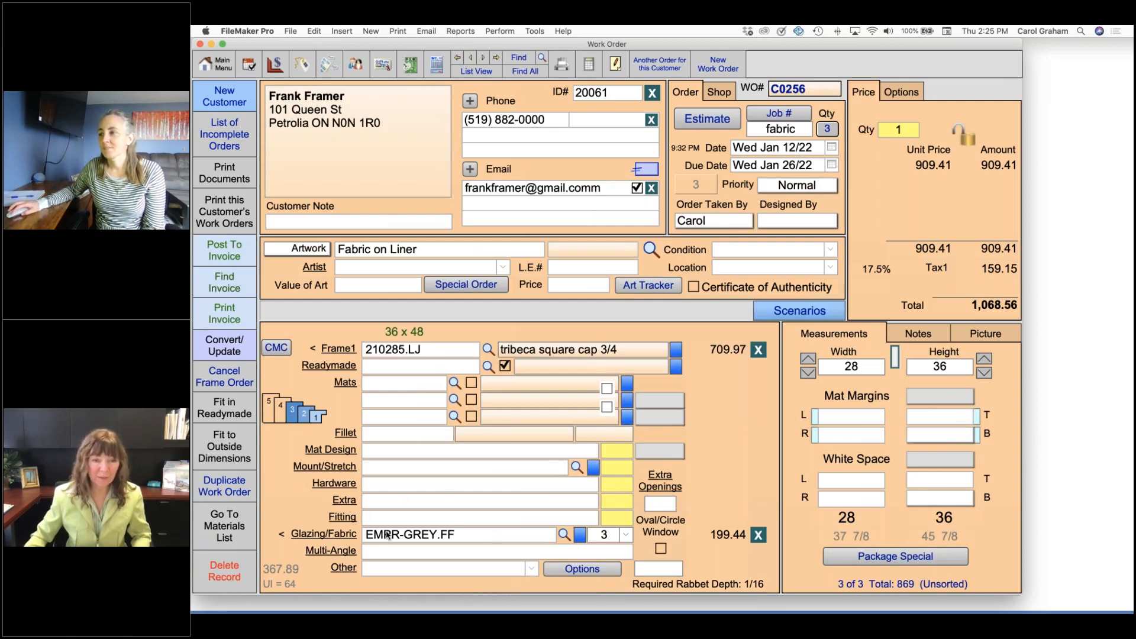
Change the first Glazing/Fabric item to EMPR-SAND.FF.
{"action": "left_click", "coordinate": [335, 535]}
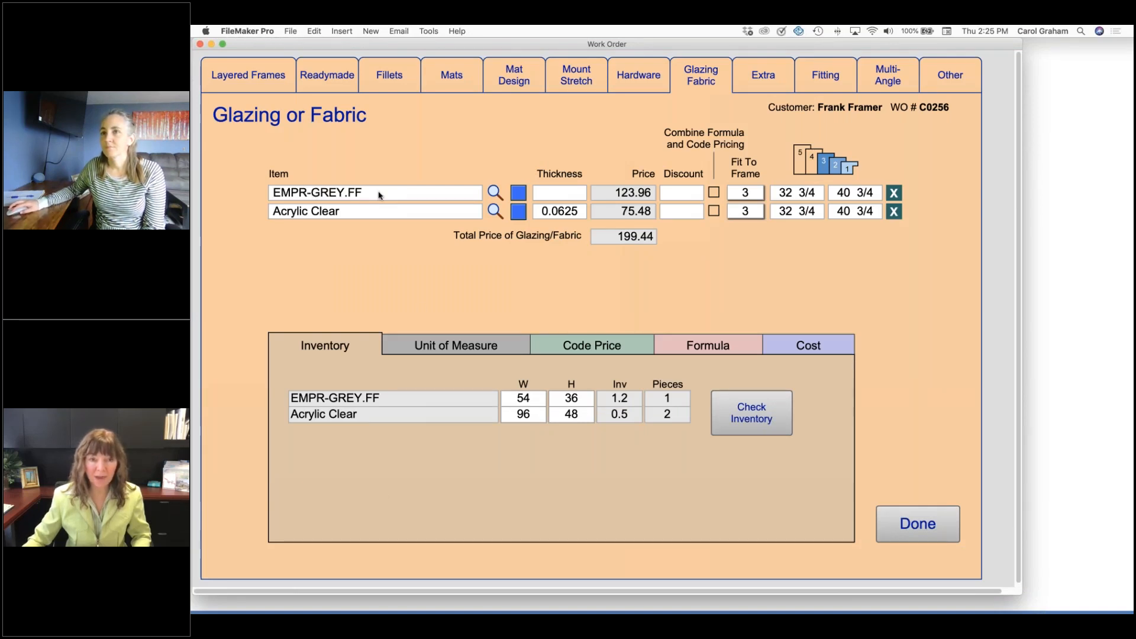
{"action": "left_click", "coordinate": [321, 193]}
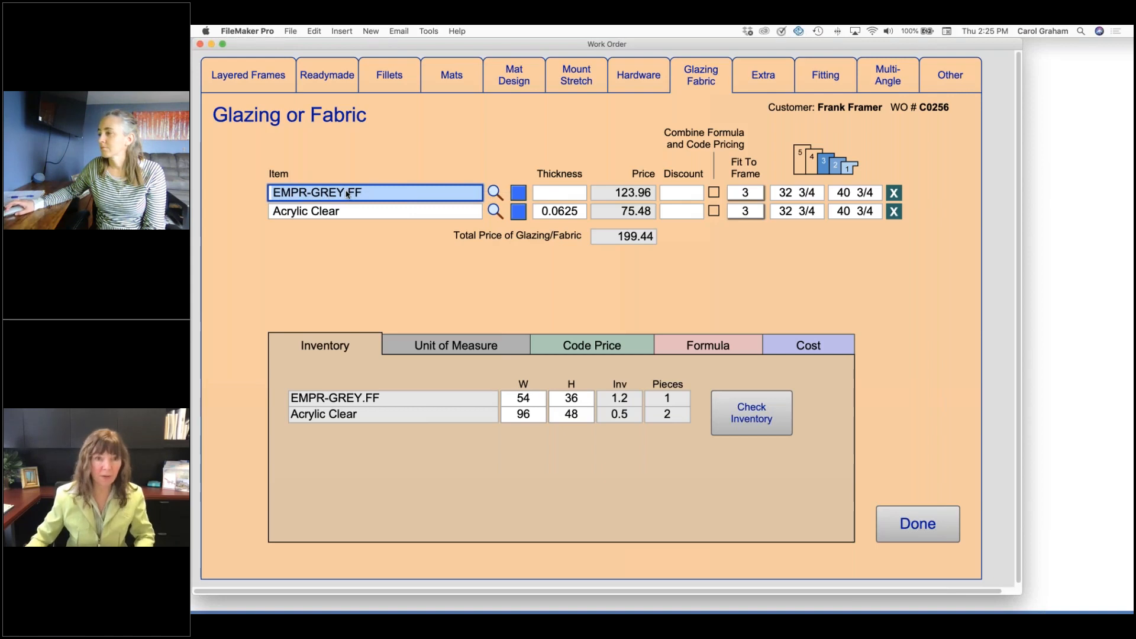
{"action": "key", "text": "Left"}
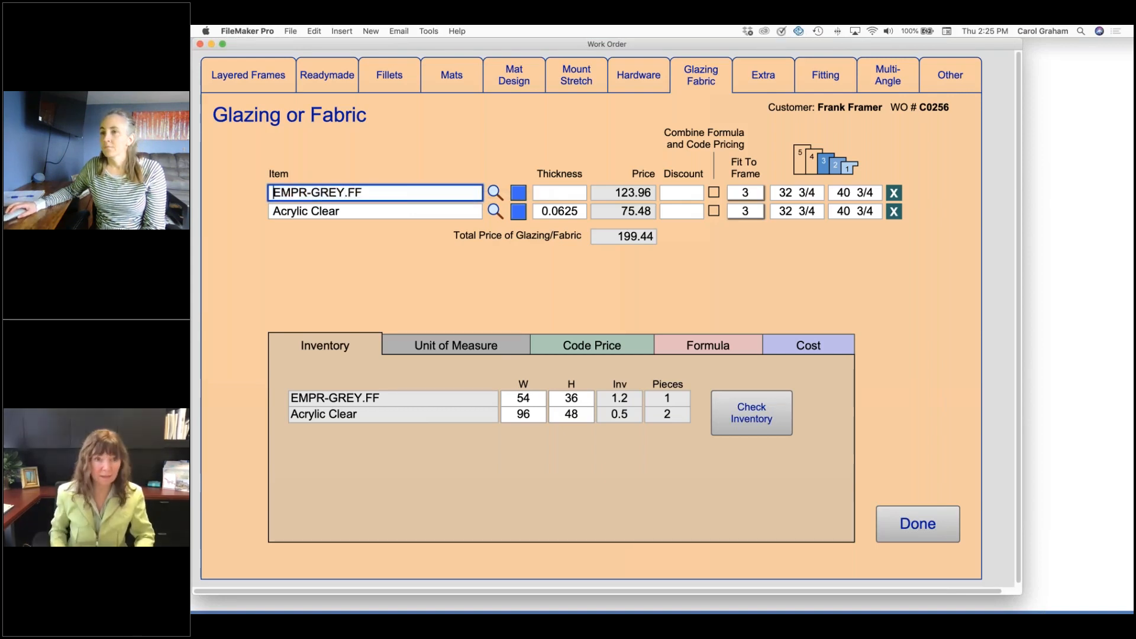
{"action": "key", "text": "Right"}
{"action": "key", "text": "Right"}
{"action": "key", "text": "Right"}
{"action": "key", "text": "Right"}
{"action": "key", "text": "Right"}
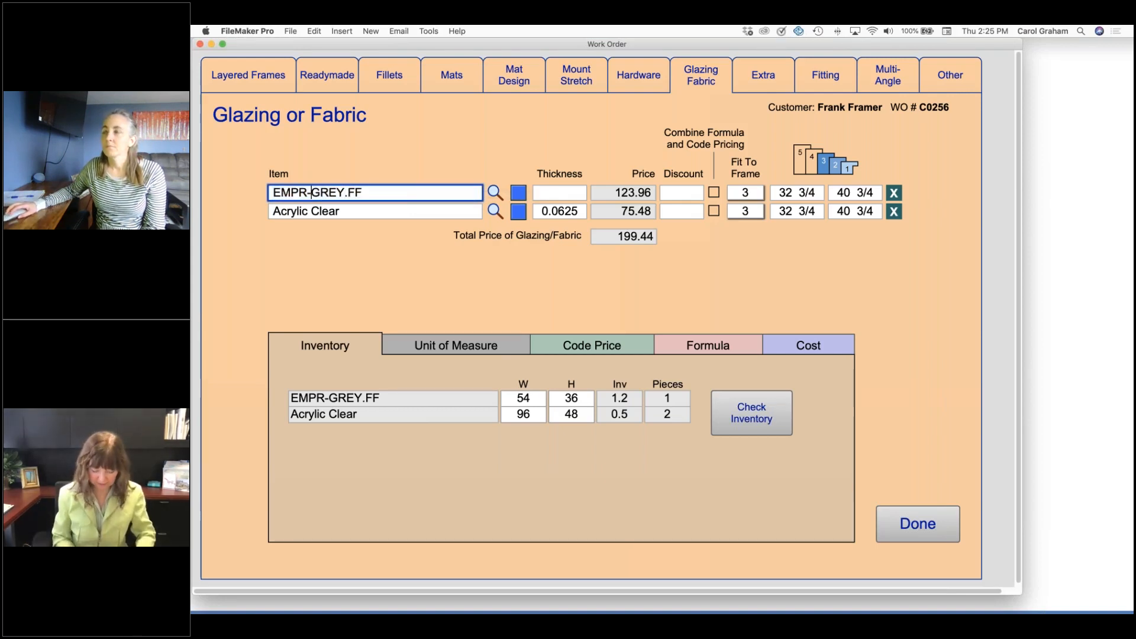
{"action": "type", "text": "SAND"}
{"action": "key", "text": "Delete"}
{"action": "key", "text": "Delete"}
{"action": "key", "text": "Delete"}
{"action": "key", "text": "Delete"}
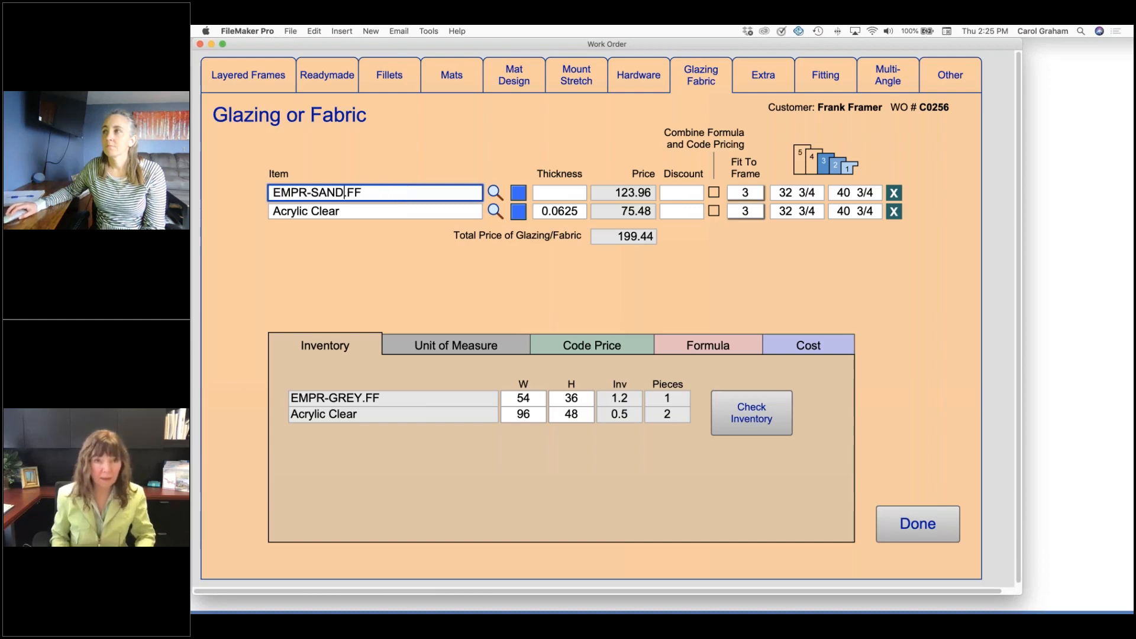
{"action": "scroll", "coordinate": [361, 264], "scroll_direction": "right", "scroll_amount": 1}
{"action": "left_click", "coordinate": [367, 264]}
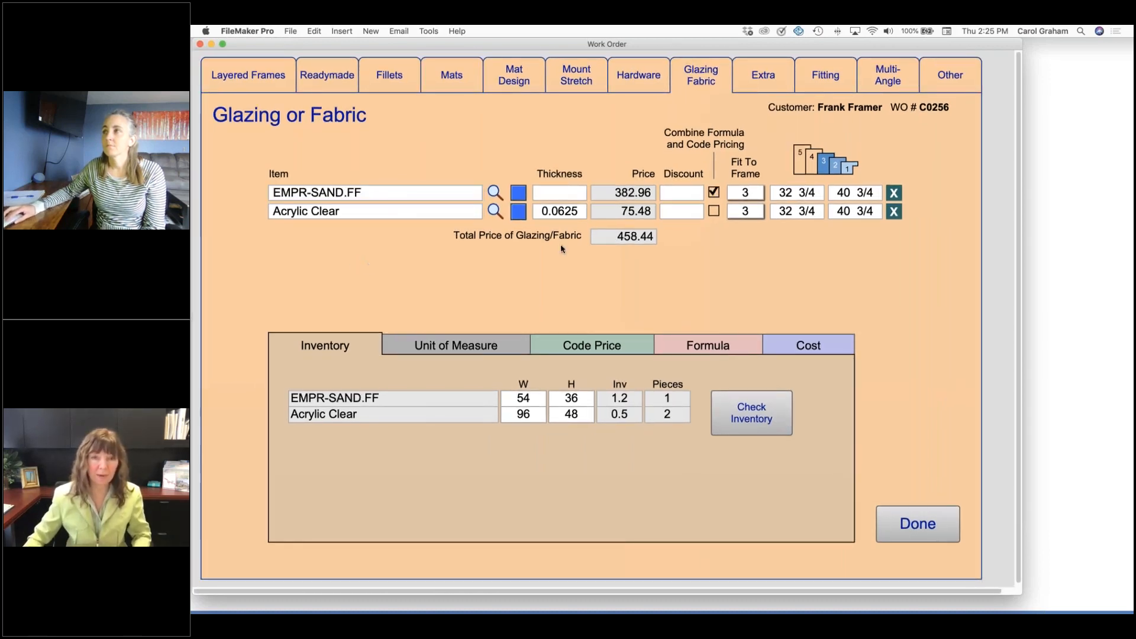
Clear the price code of EMPR-SAND.FF in its code pricing and return to the work order.
{"action": "left_click", "coordinate": [619, 347]}
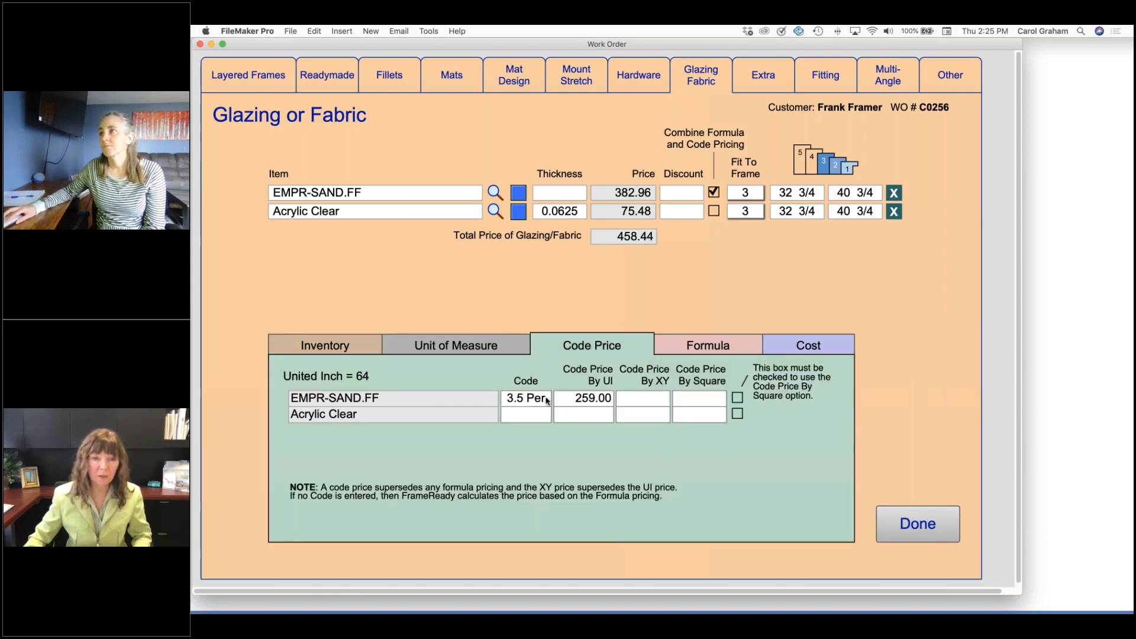
{"action": "left_click", "coordinate": [546, 400]}
{"action": "key", "text": "Escape"}
{"action": "key", "text": "Delete"}
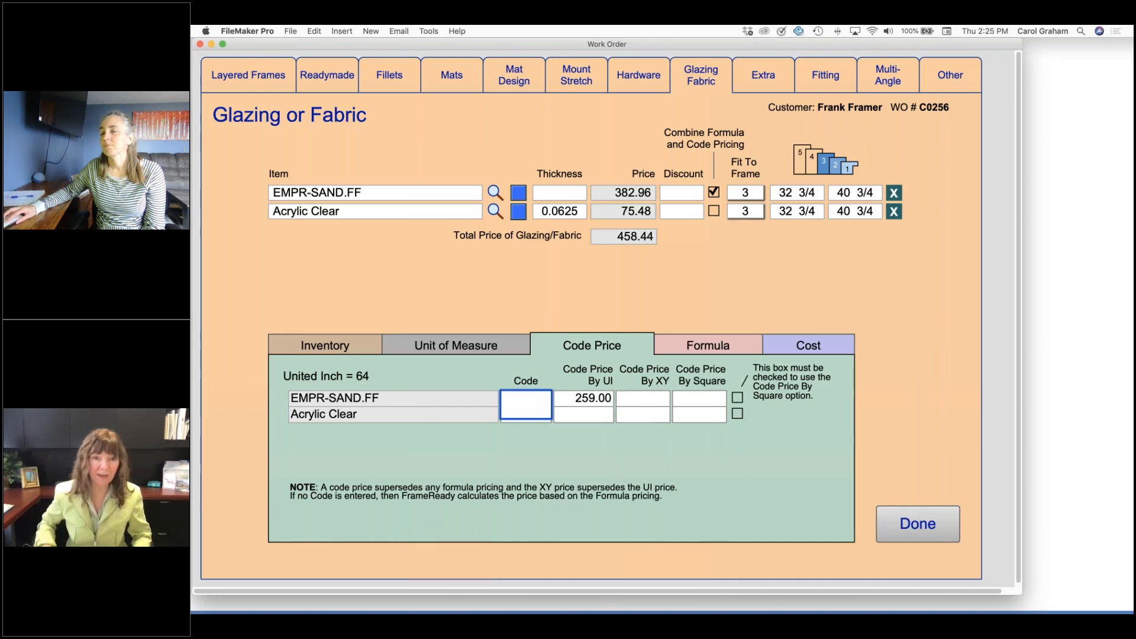
{"action": "left_click", "coordinate": [604, 259]}
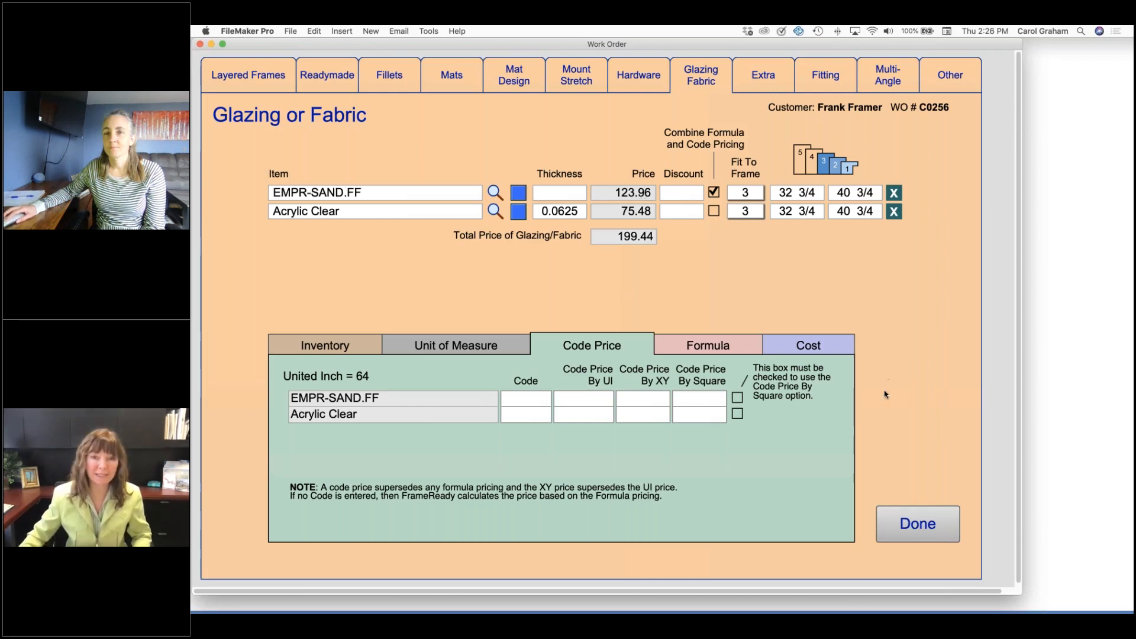
{"action": "left_click", "coordinate": [930, 526]}
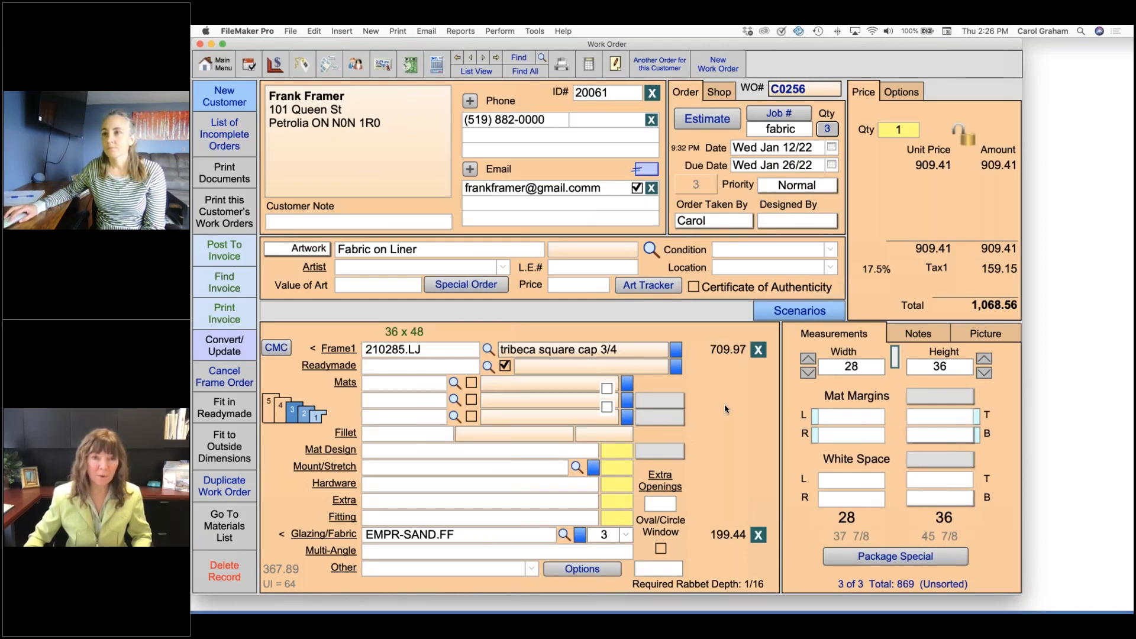
Check the fabric pricing setup of EMPR-SAND.FF in the price codes and go to the EMPR-GREY.FF record.
{"action": "left_click", "coordinate": [275, 64]}
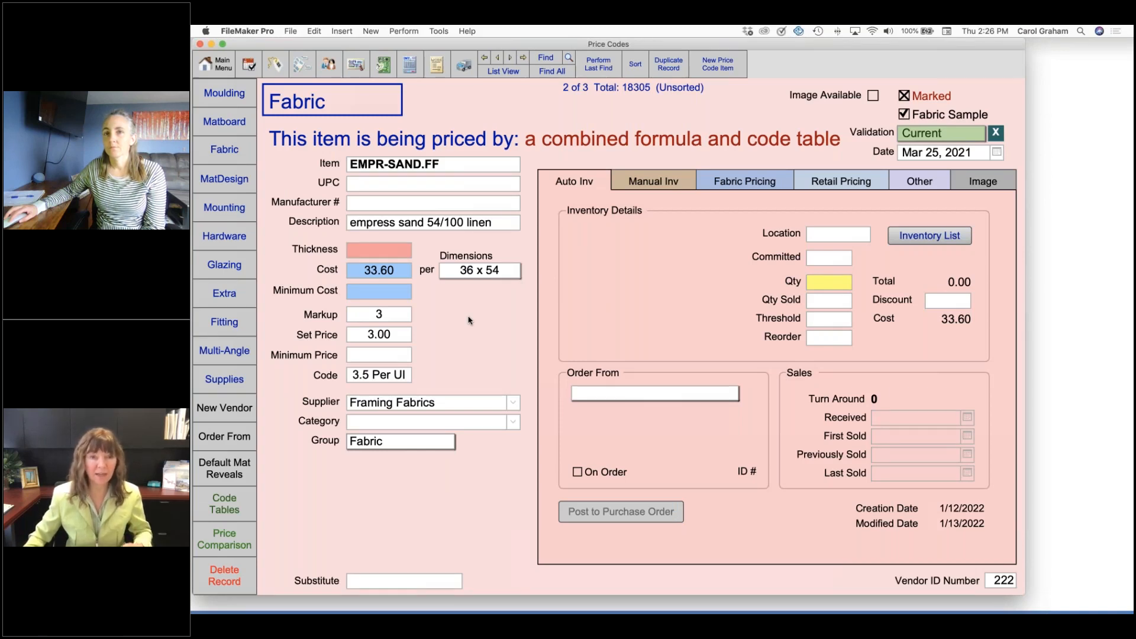
{"action": "left_click", "coordinate": [737, 183]}
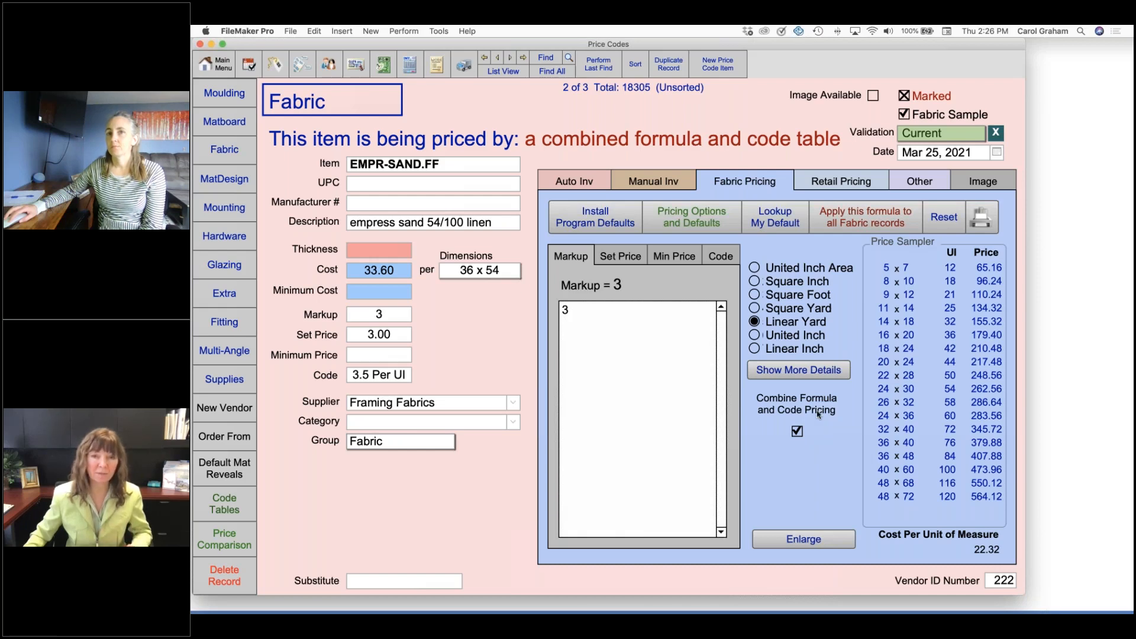
{"action": "left_click", "coordinate": [497, 58]}
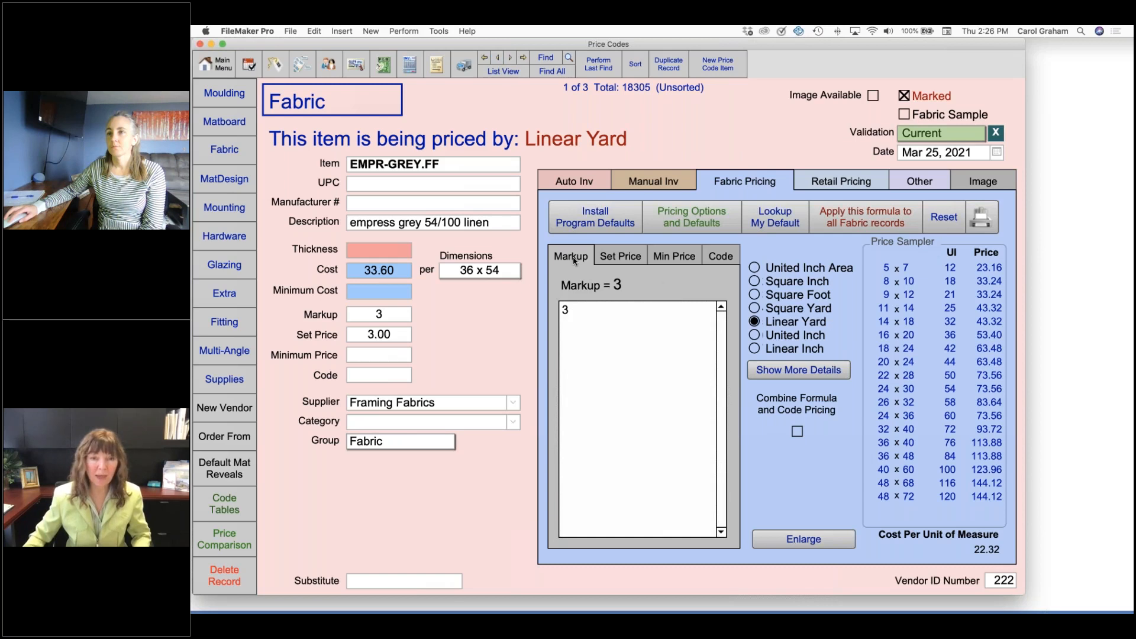
Set the minimum price formula of EMPR-GREY.FF to cost and review its set price, code and markup settings.
{"action": "left_click", "coordinate": [621, 257]}
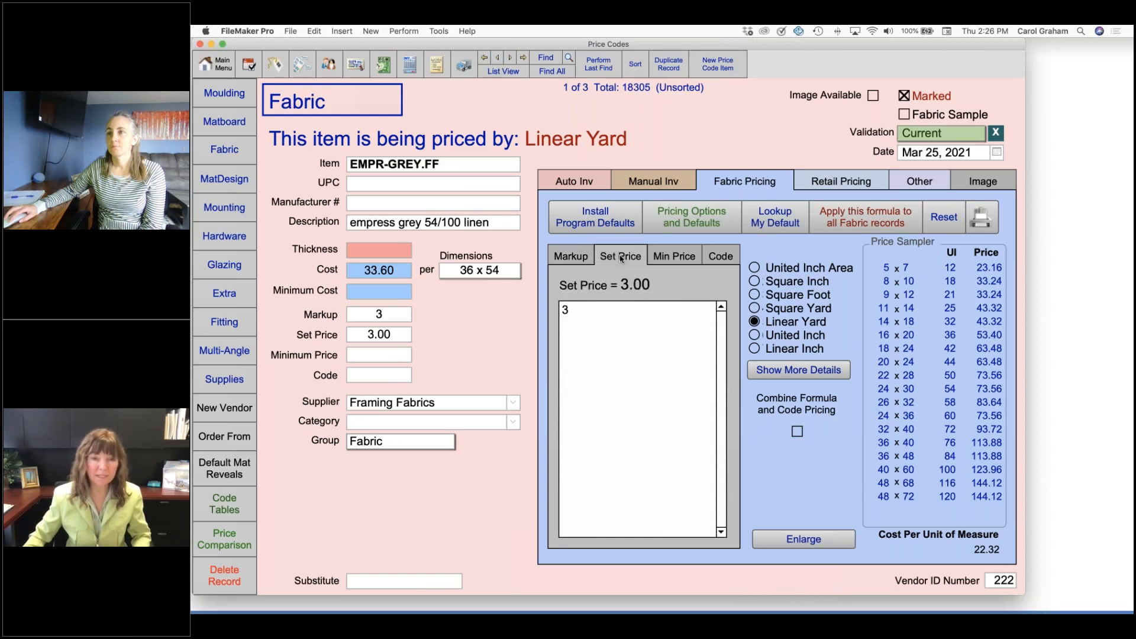
{"action": "left_click", "coordinate": [677, 257]}
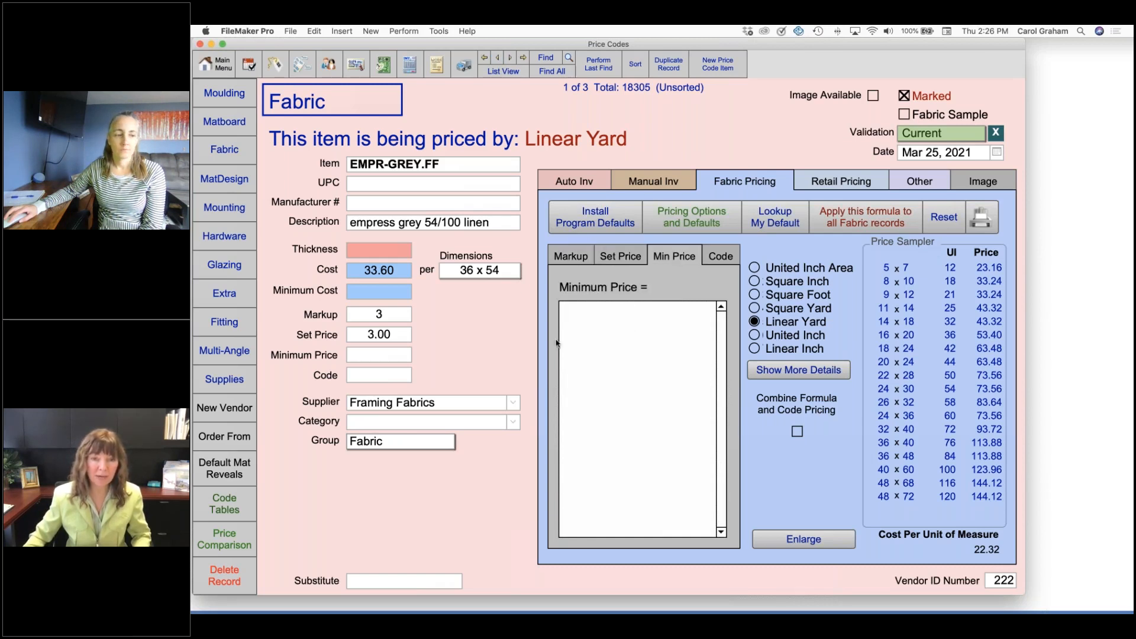
{"action": "left_click", "coordinate": [591, 319]}
{"action": "type", "text": "cost"}
{"action": "key", "text": "Return"}
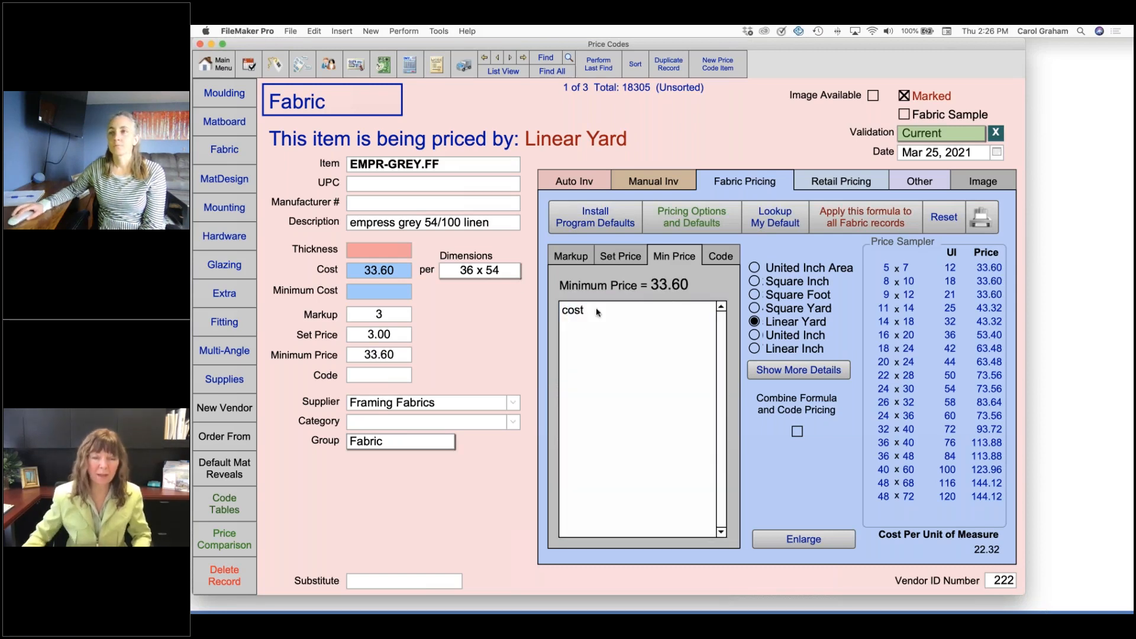
{"action": "left_click", "coordinate": [728, 258]}
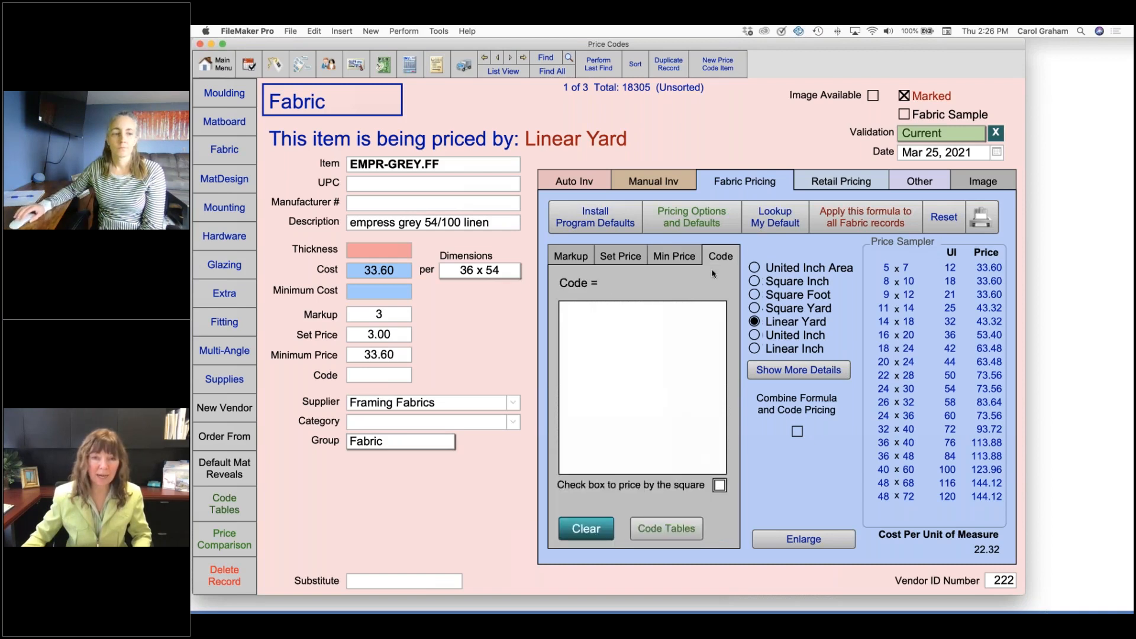
{"action": "left_click", "coordinate": [581, 256]}
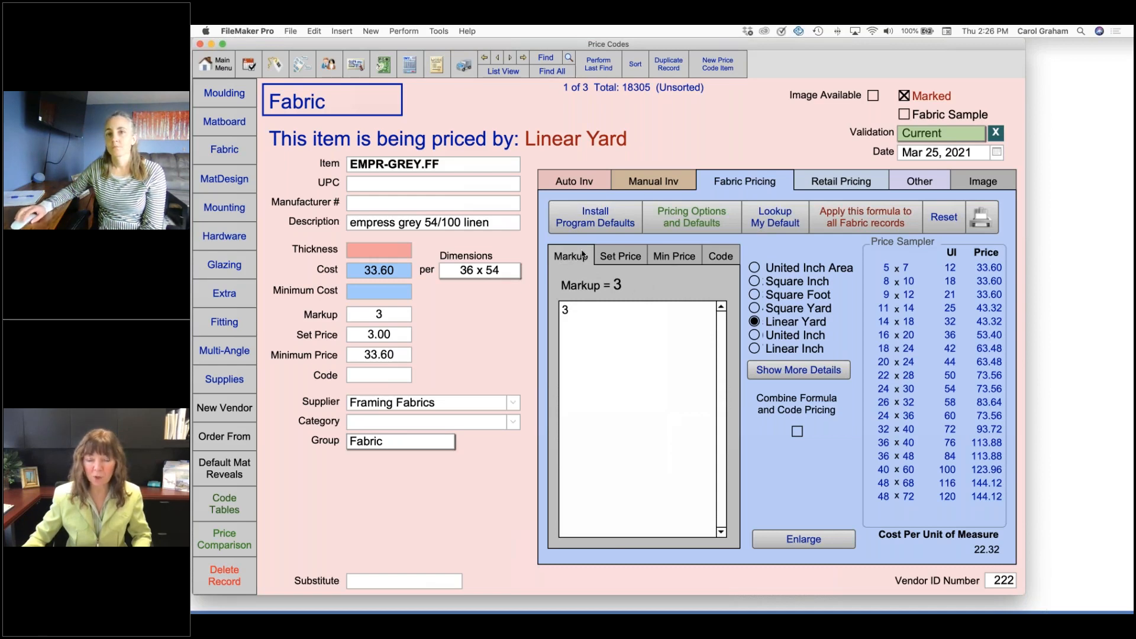
In the pricing options and defaults, make the EMPR-GREY.FF linear-yard formula a Fabric default and clear its dimensions and supplier.
{"action": "left_click", "coordinate": [669, 220]}
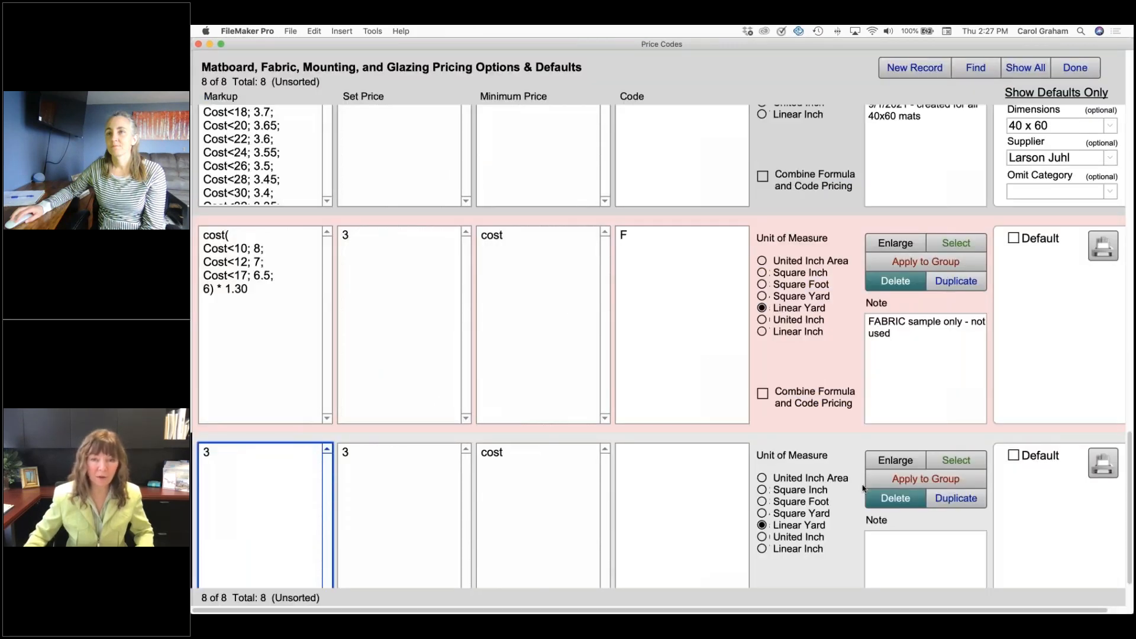
{"action": "left_click", "coordinate": [1013, 455]}
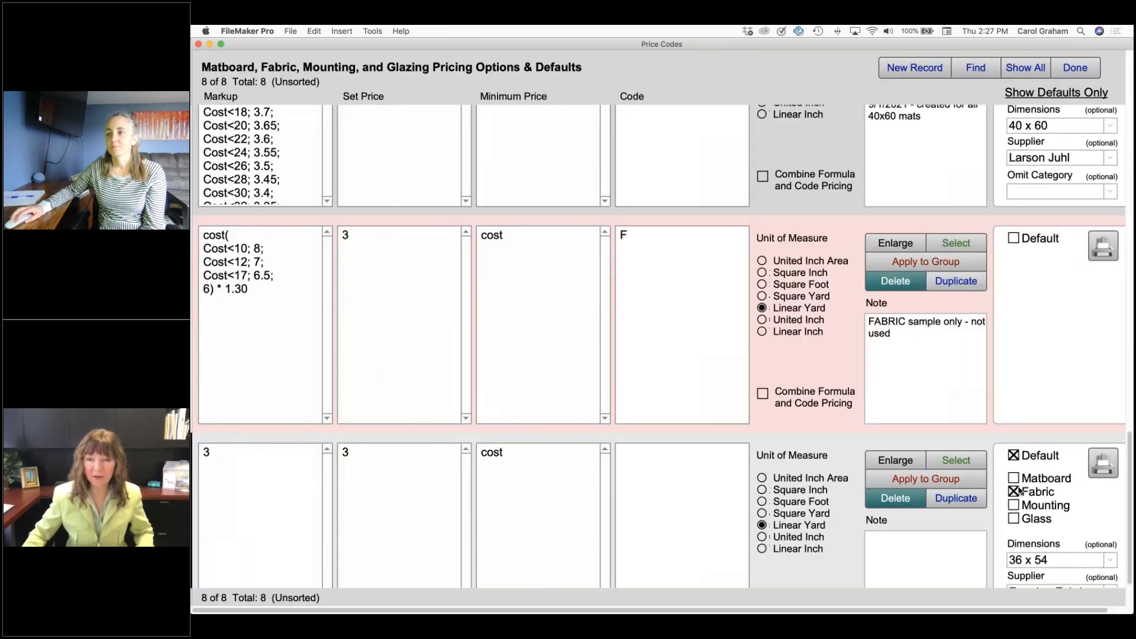
{"action": "scroll", "coordinate": [1053, 507], "scroll_direction": "down", "scroll_amount": 3}
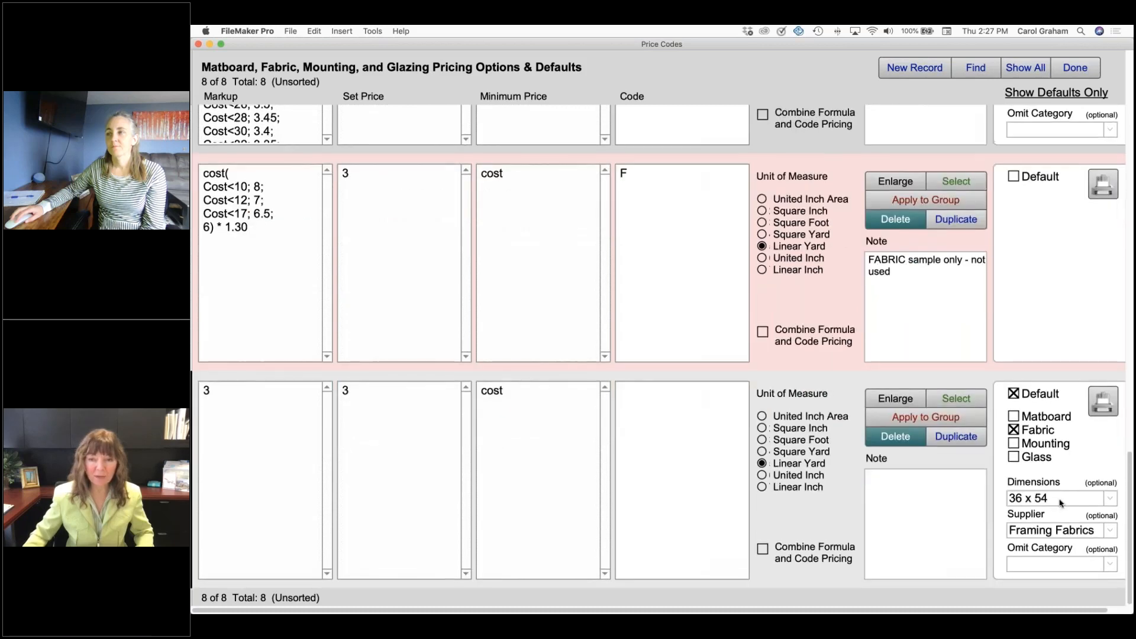
{"action": "left_click", "coordinate": [1060, 502]}
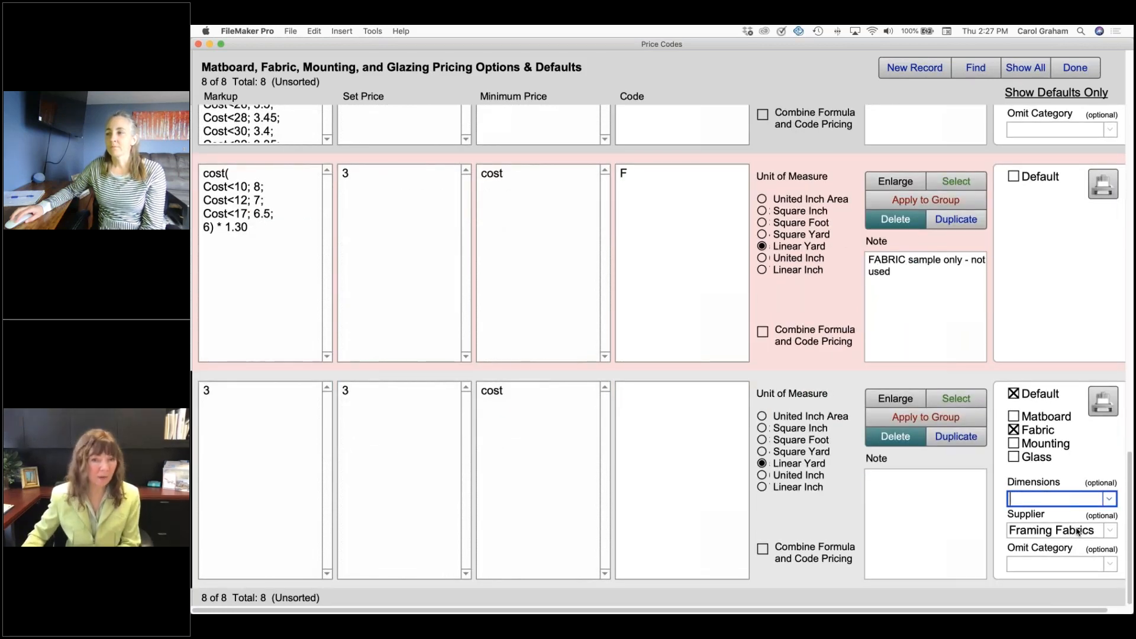
{"action": "key", "text": "Tab"}
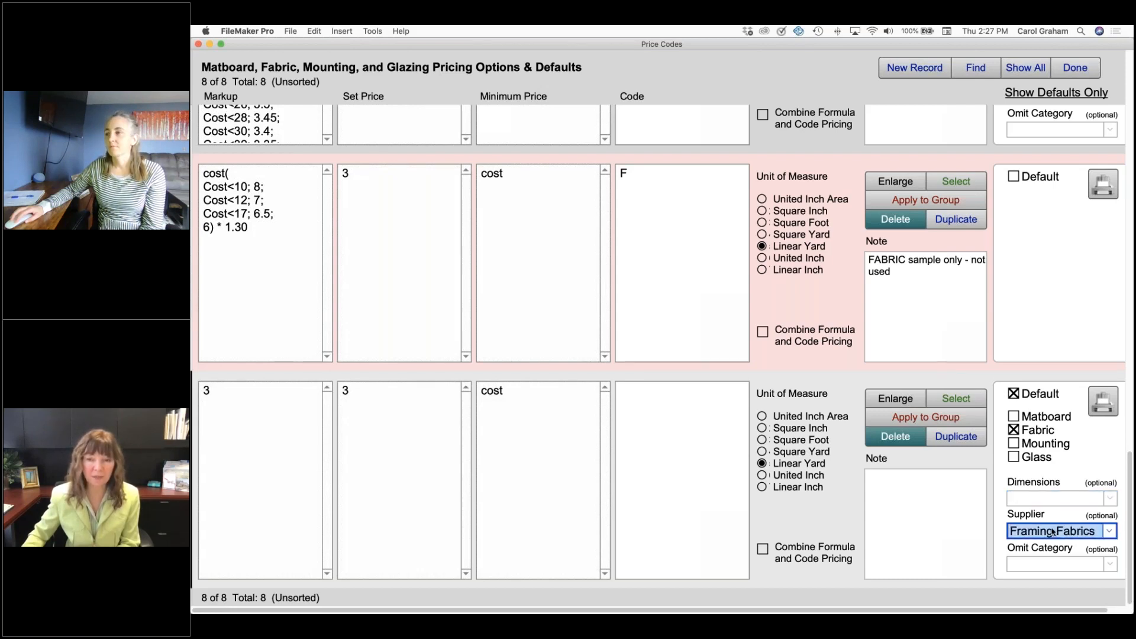
{"action": "key", "text": "BackSpace"}
{"action": "left_click", "coordinate": [942, 518]}
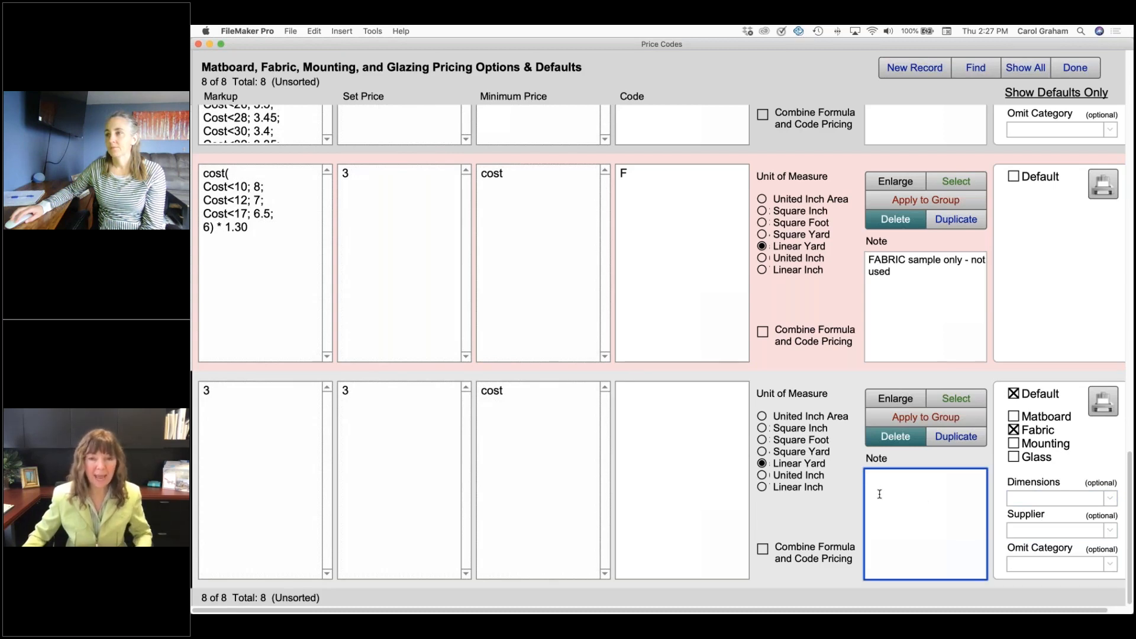
Add the note "1/13/22 - created" to the new Fabric default linear-yard formula.
{"action": "type", "text": "1"}
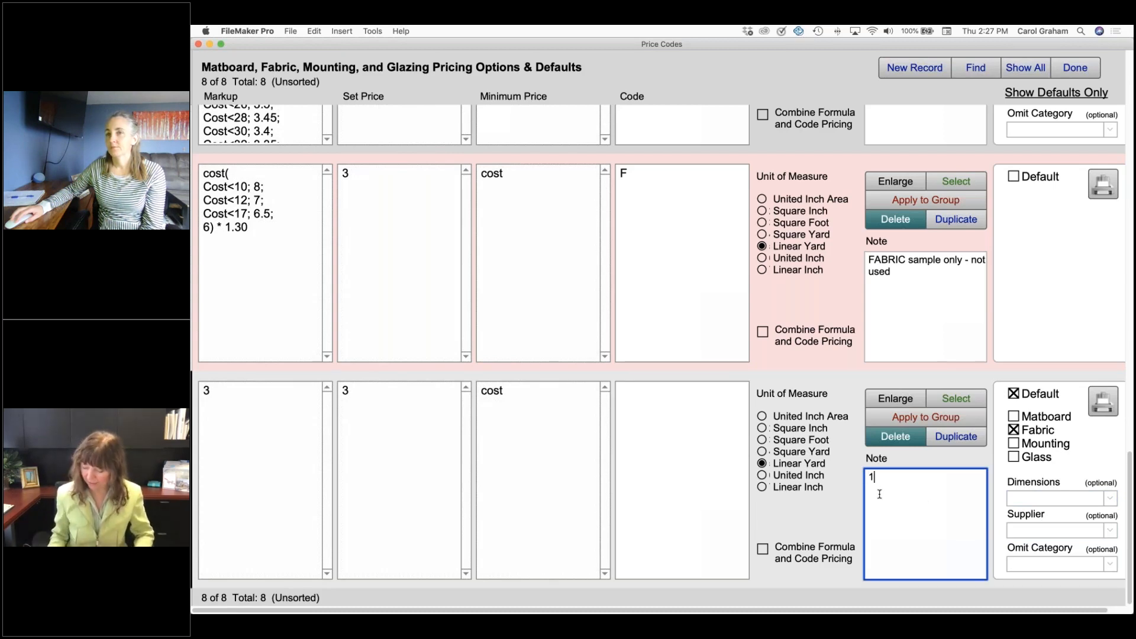
{"action": "type", "text": "/13/22 -"}
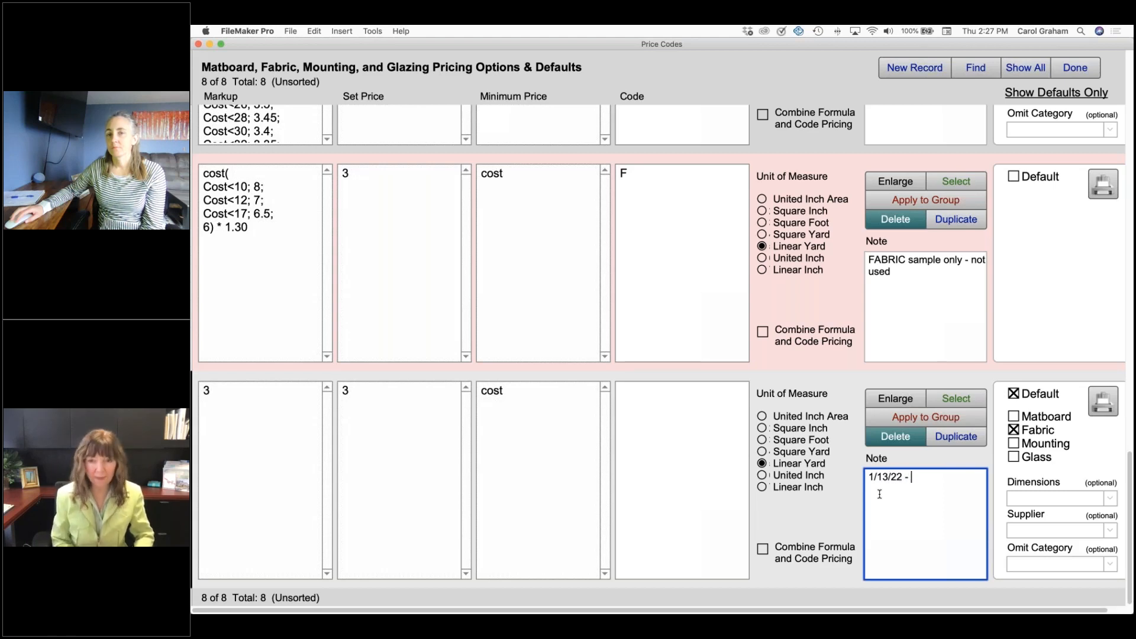
{"action": "type", "text": " created"}
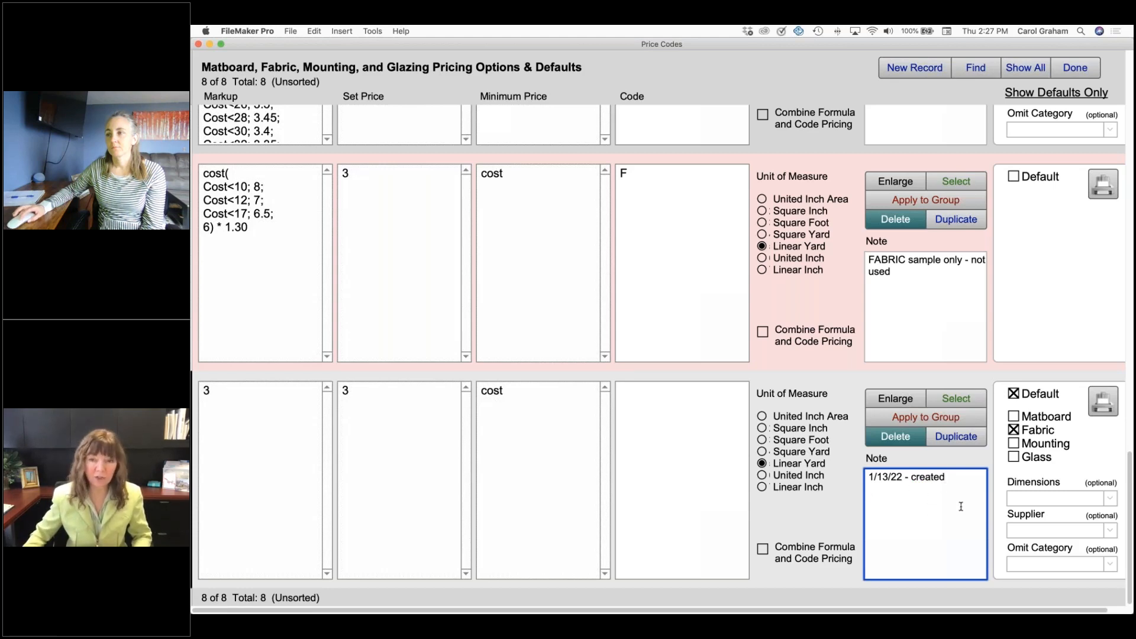
Review the criteria for applying the default formula to the Fabric group, cancel without applying it, and show the automatic inventory details of EMPR-GREY.FF.
{"action": "left_click", "coordinate": [966, 421]}
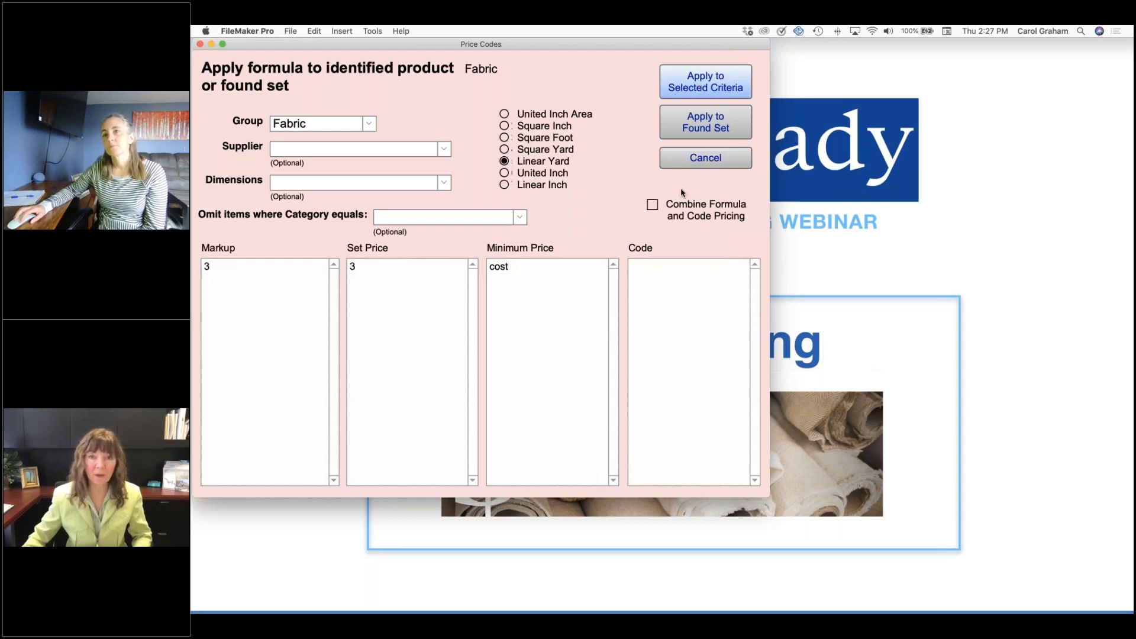
{"action": "left_click", "coordinate": [719, 158]}
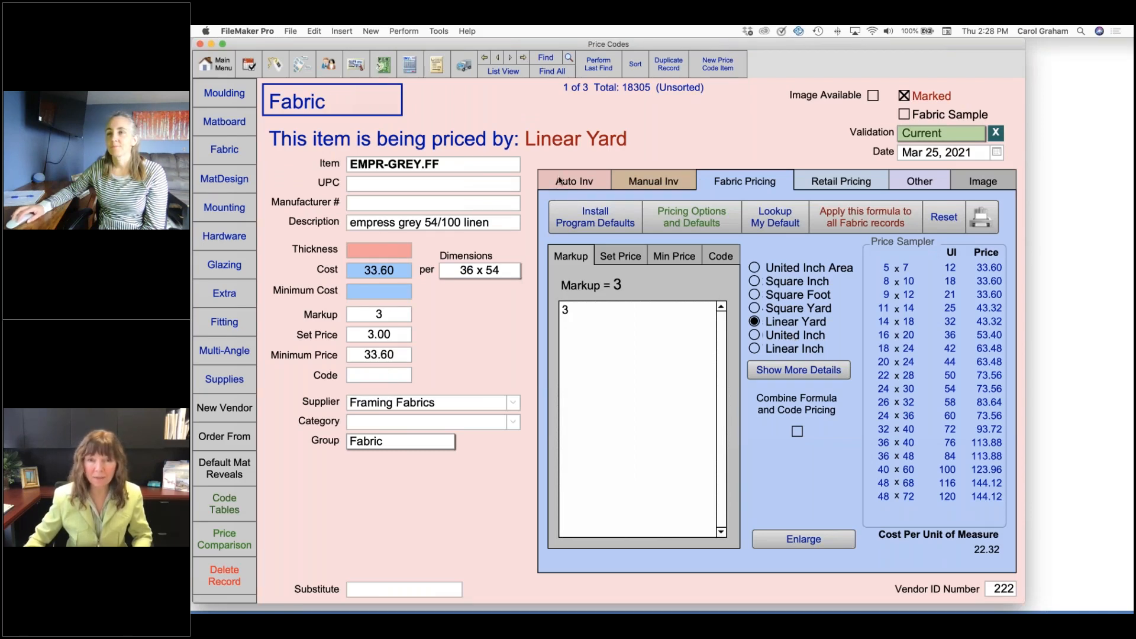
{"action": "left_click", "coordinate": [559, 180]}
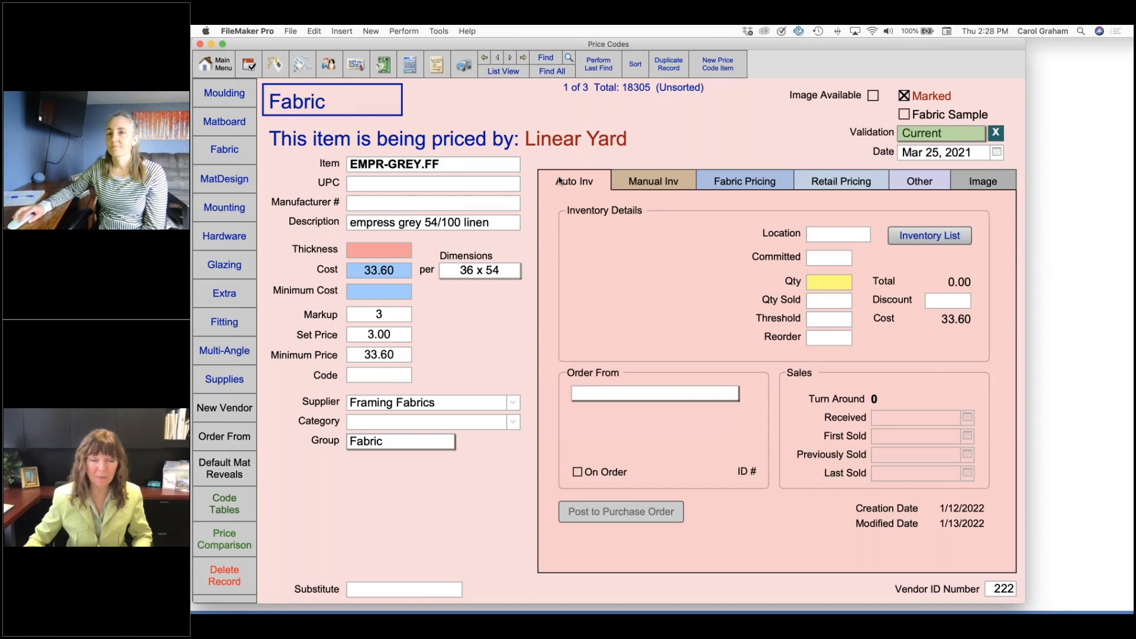